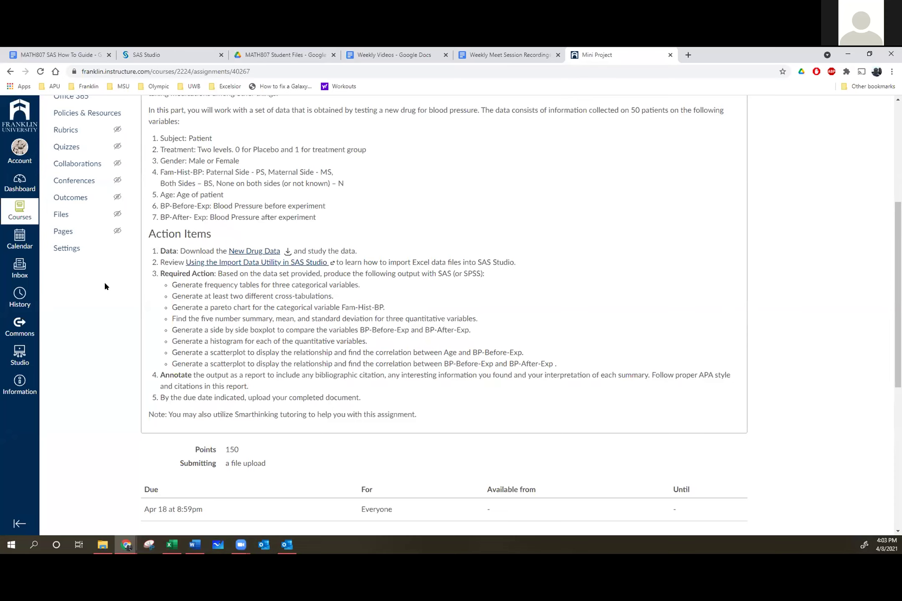
After a glance at the Week 2 exercises in Word, run the ex3-1.xlsx import in SAS Studio and view its output data.
click(192, 545)
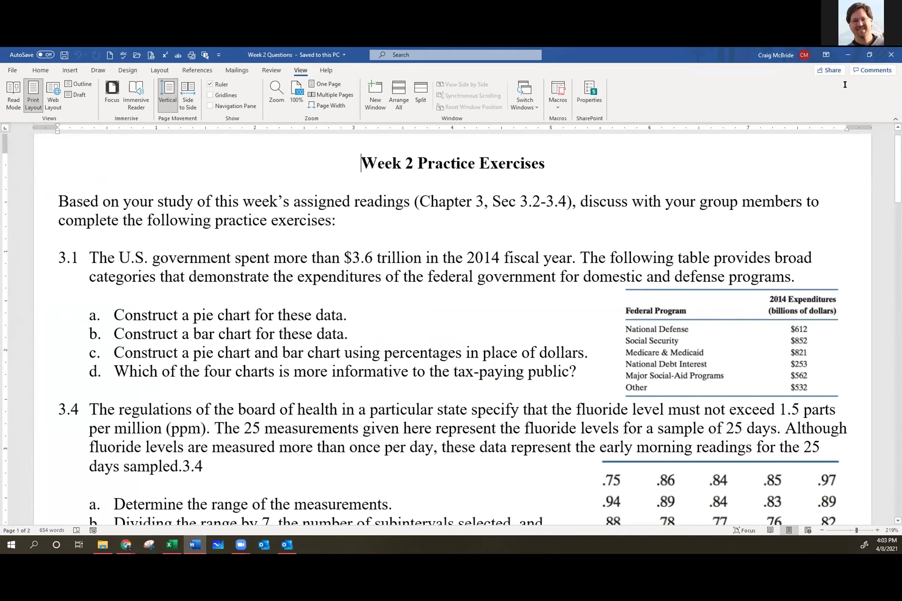
key(alt+Tab)
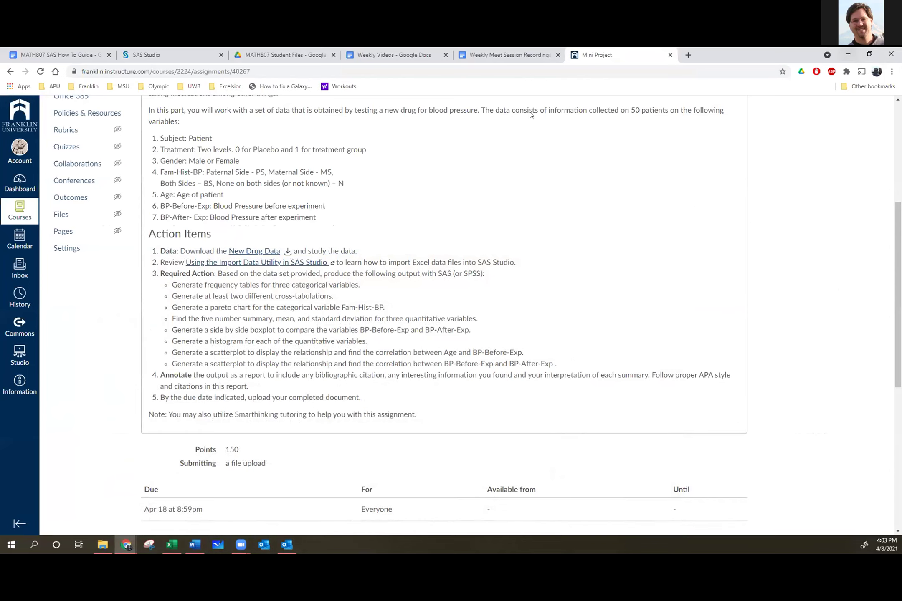
click(155, 57)
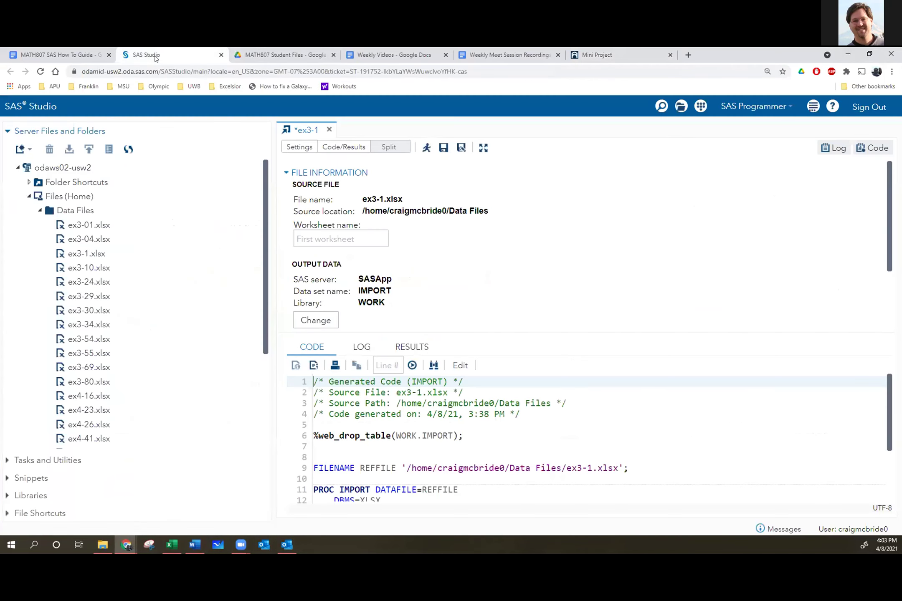
click(426, 148)
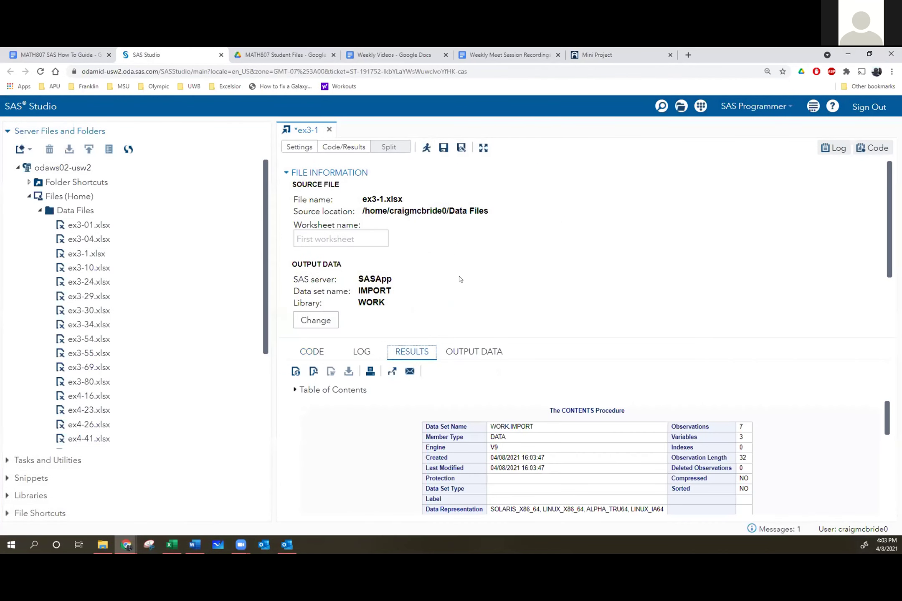
click(464, 351)
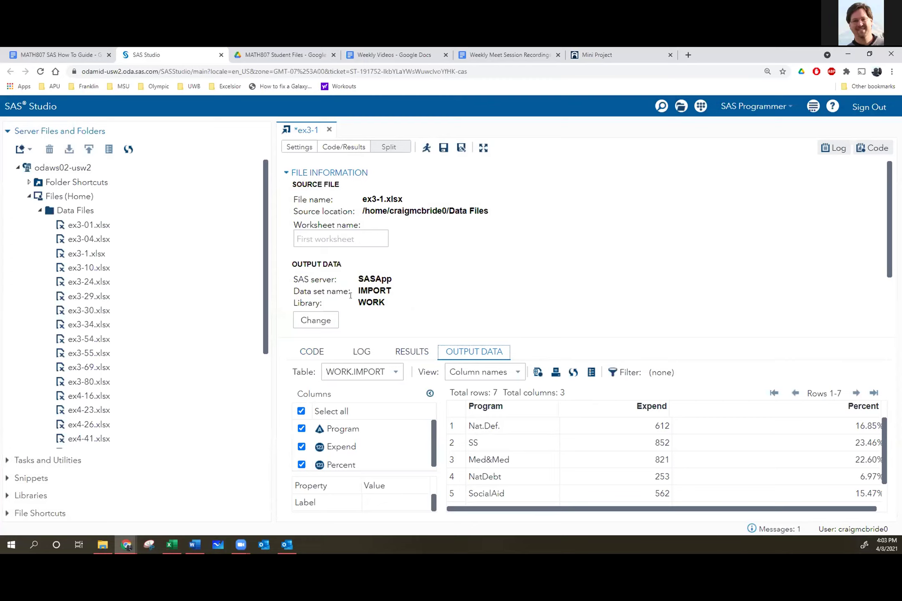
Open a Pie Chart graph task and select WORK.IMPORT as its data table.
click(6, 460)
click(17, 200)
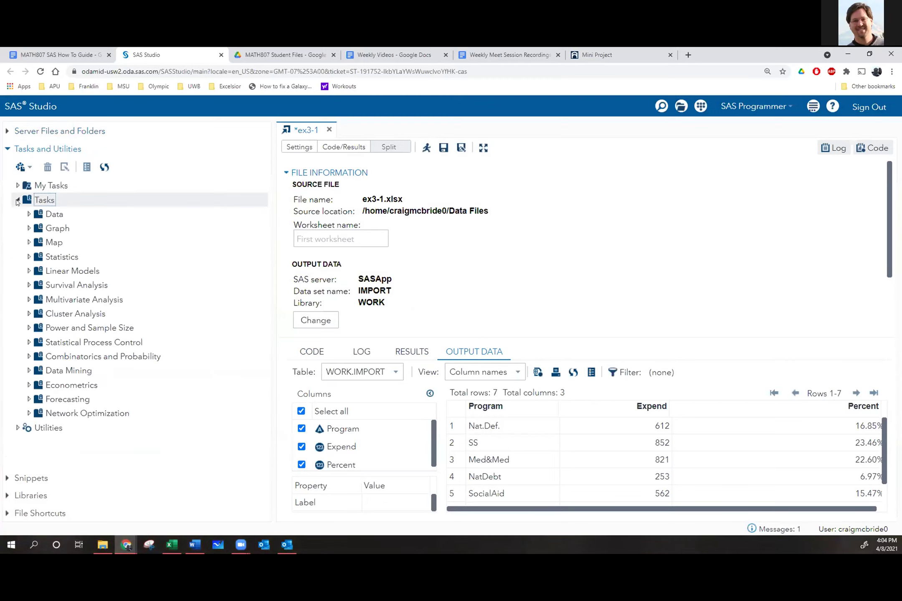
click(49, 228)
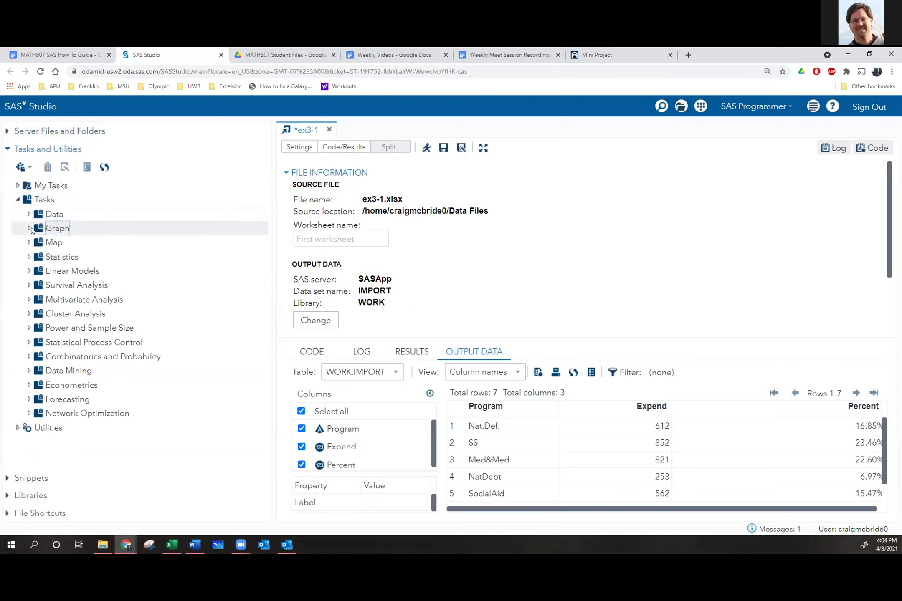
click(28, 228)
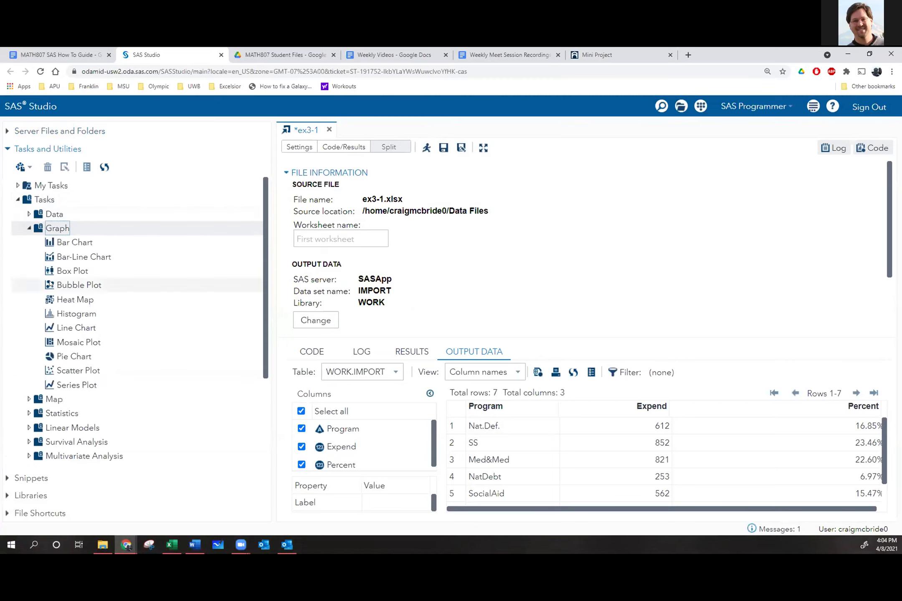
click(61, 355)
double_click(60, 355)
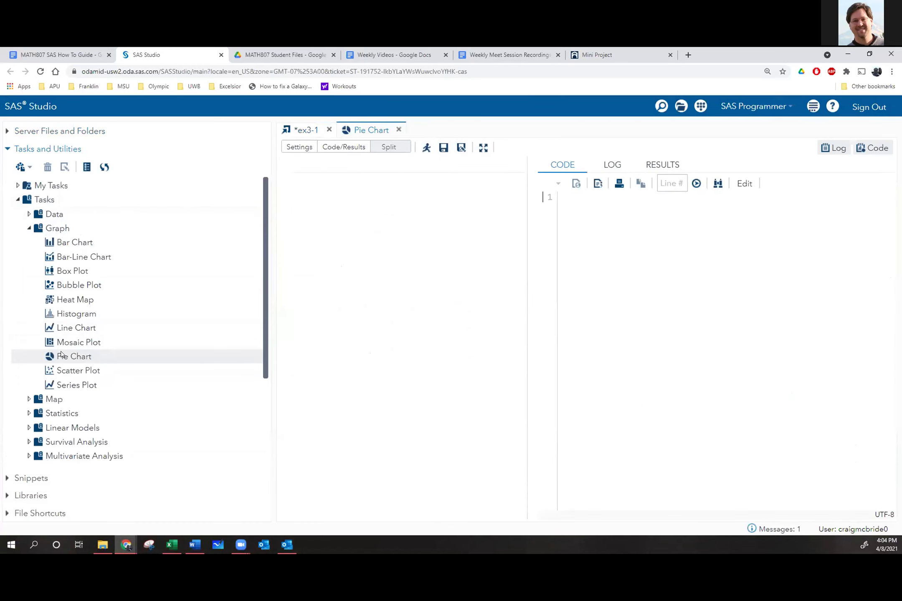
click(487, 203)
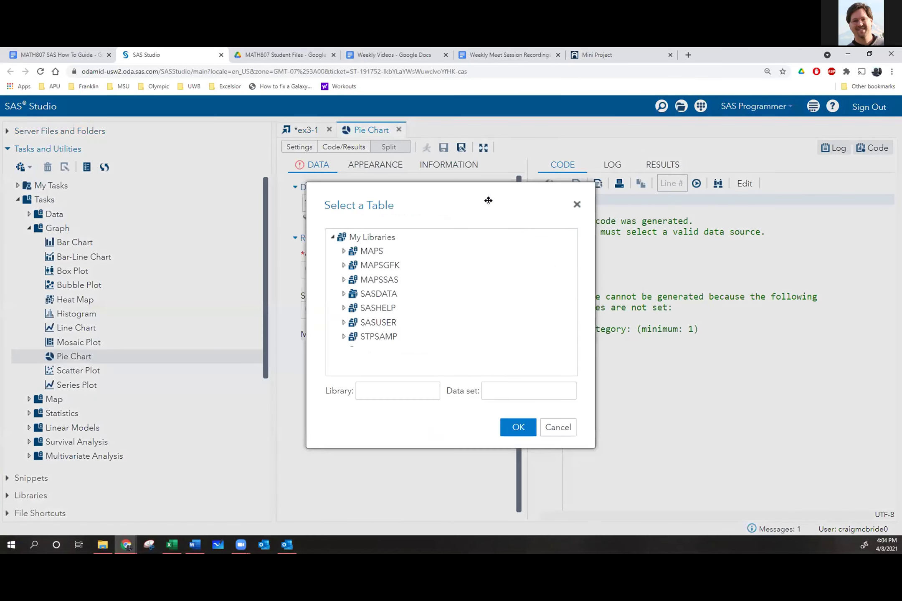
double_click(380, 369)
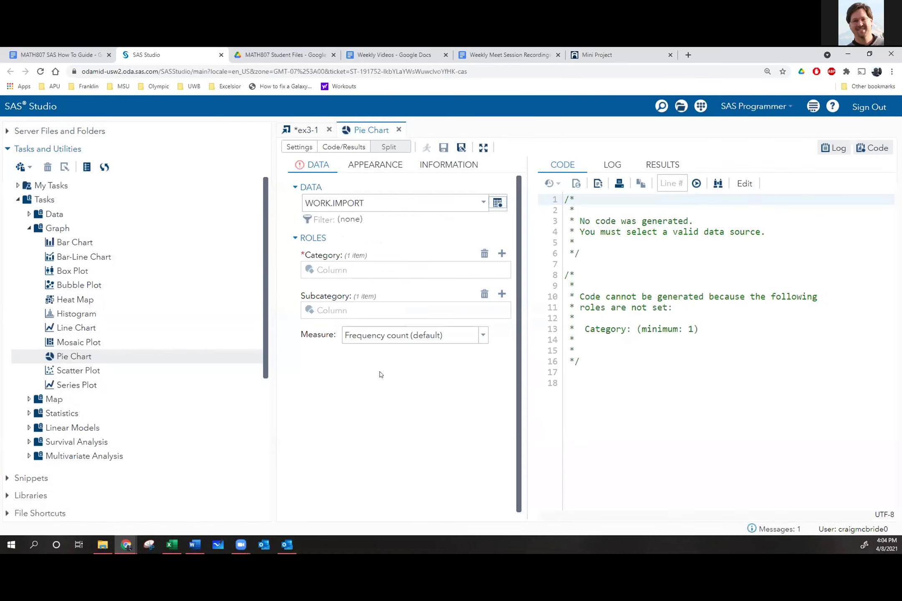
Assign Program as the pie chart's category and compare the task with the imported ex3-1 data.
click(501, 253)
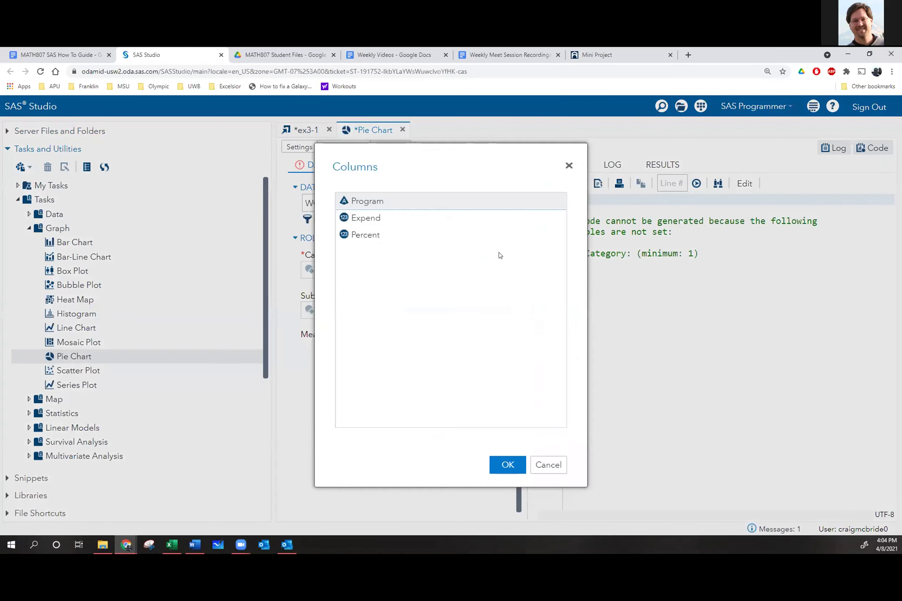
double_click(372, 203)
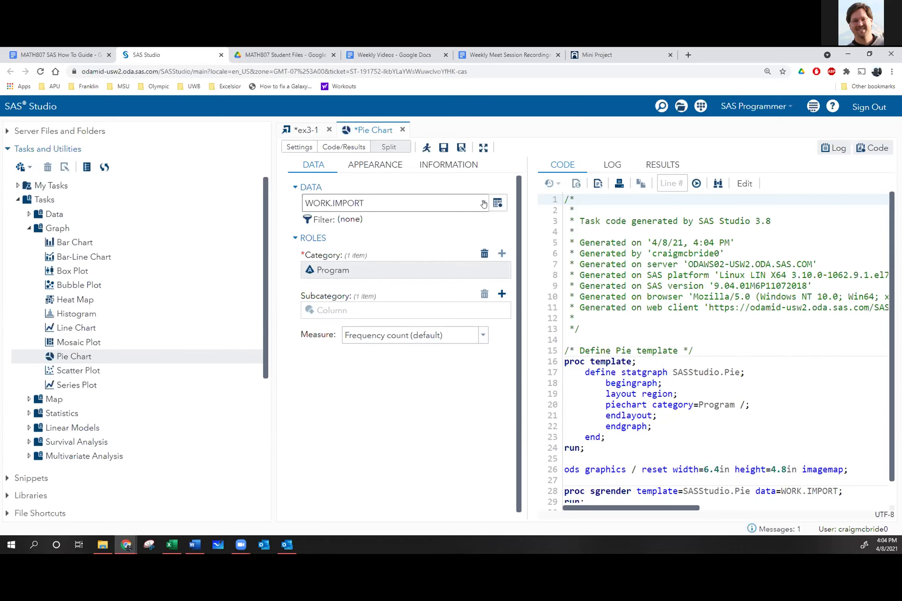
click(316, 133)
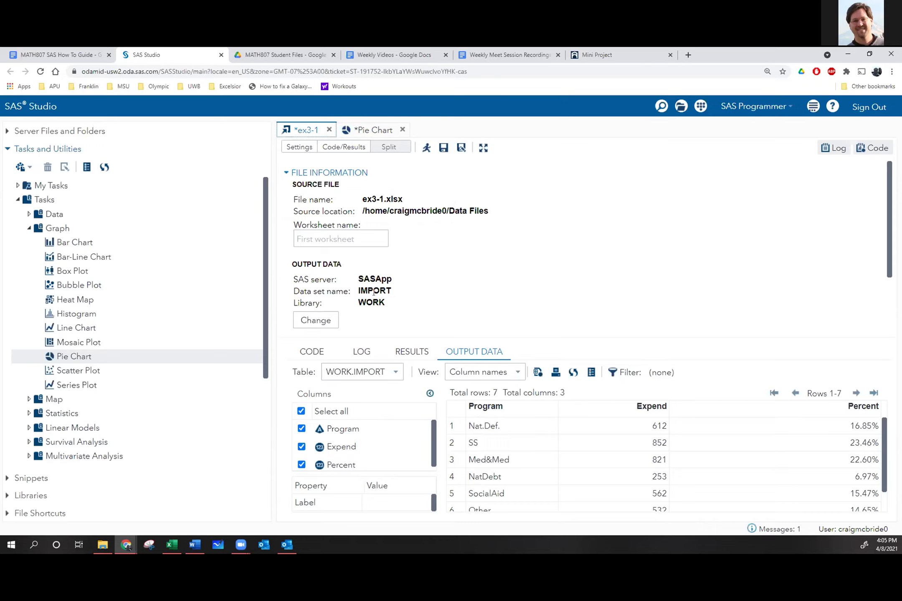
click(375, 133)
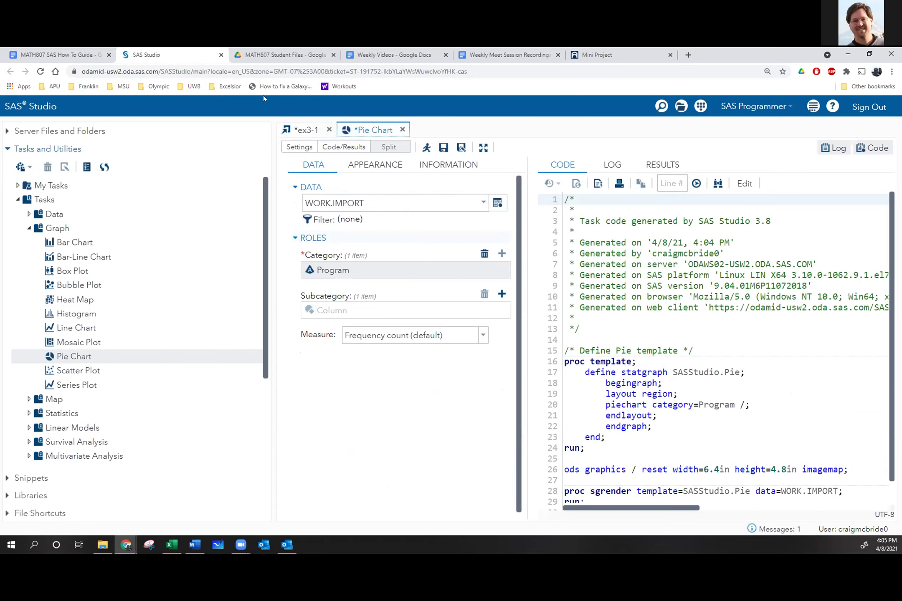
click(300, 130)
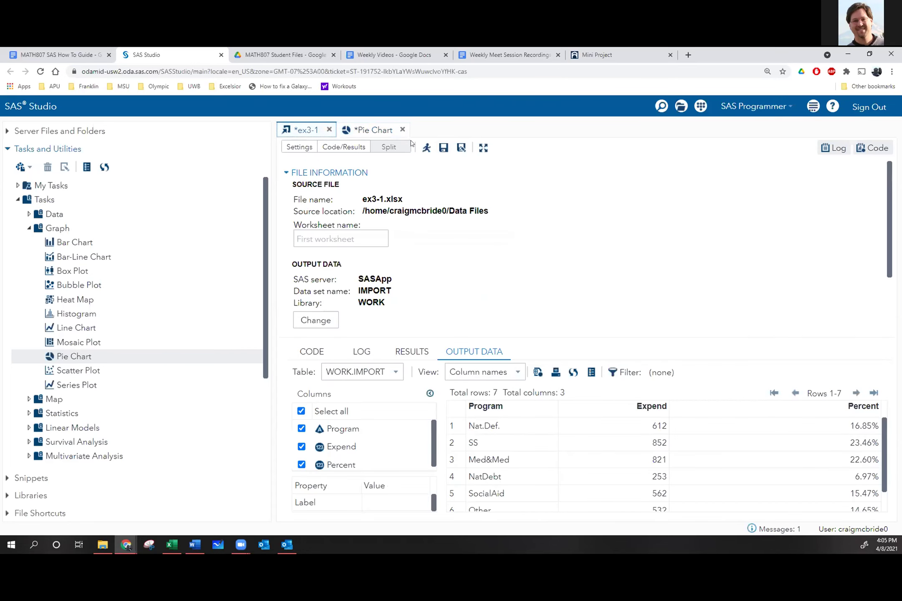
click(367, 130)
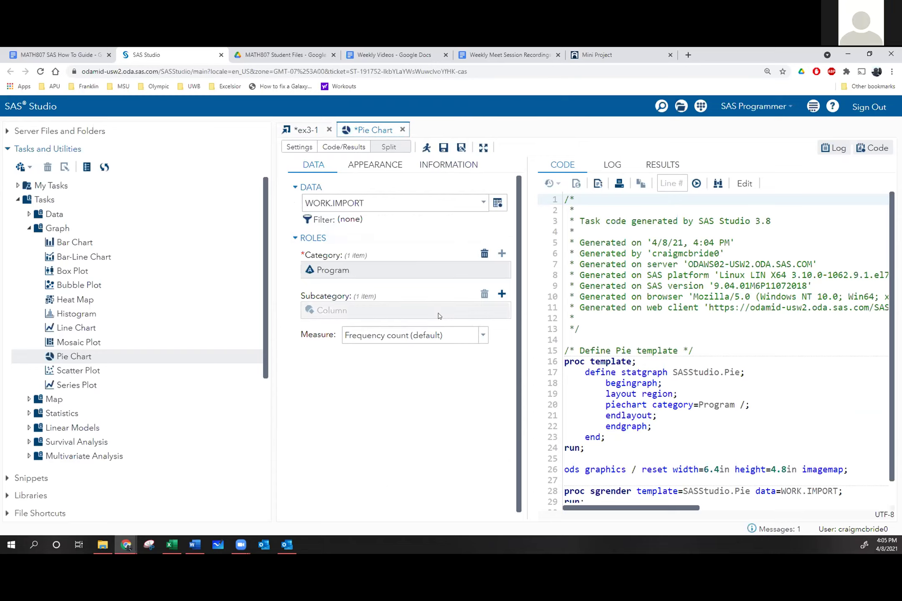
Set the pie chart's measure to Variable using the Expend column, and run the task.
click(370, 336)
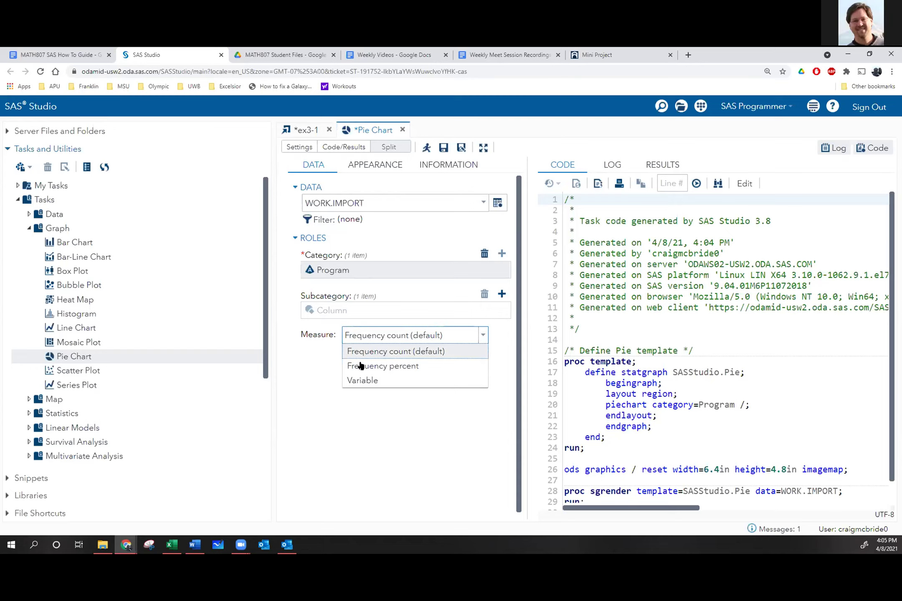
click(363, 381)
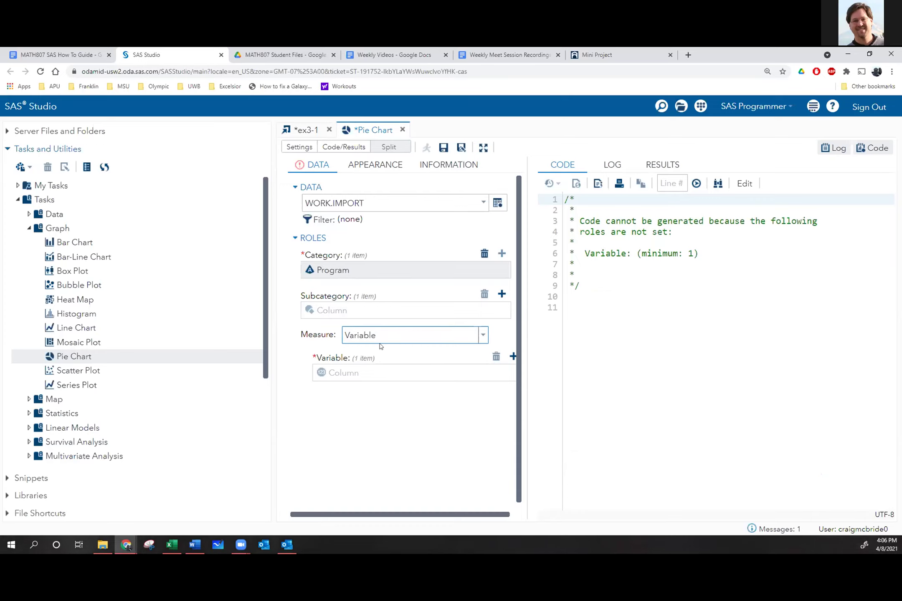
click(510, 356)
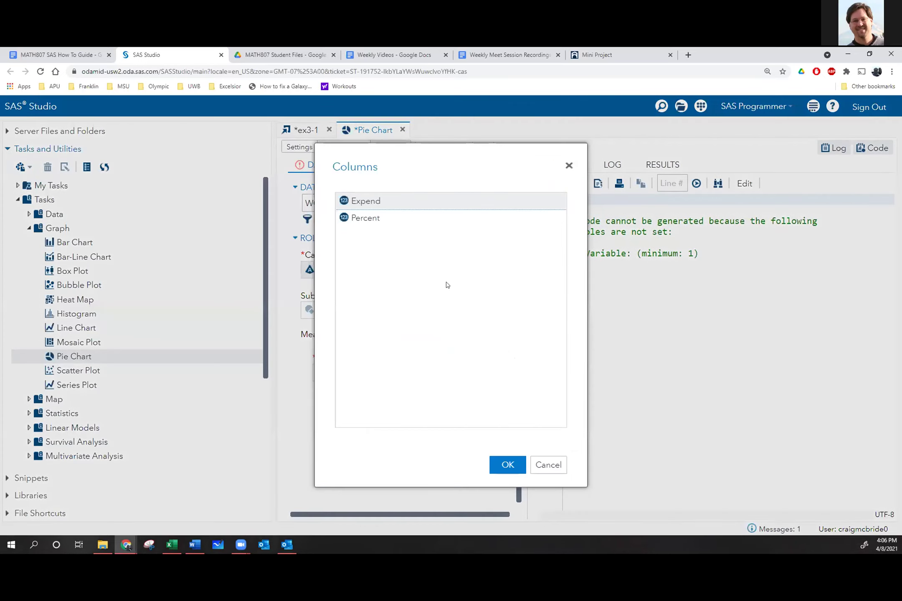
double_click(362, 201)
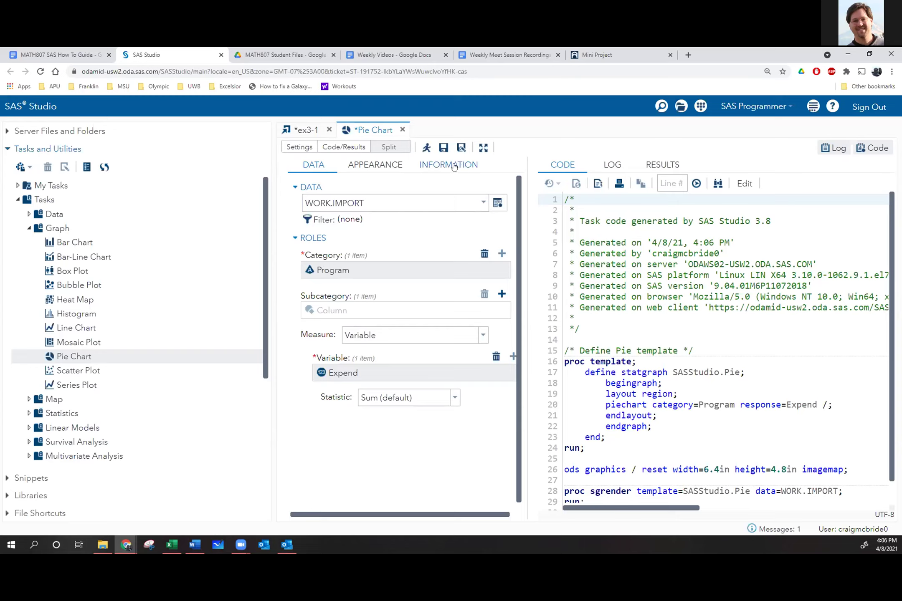
click(425, 148)
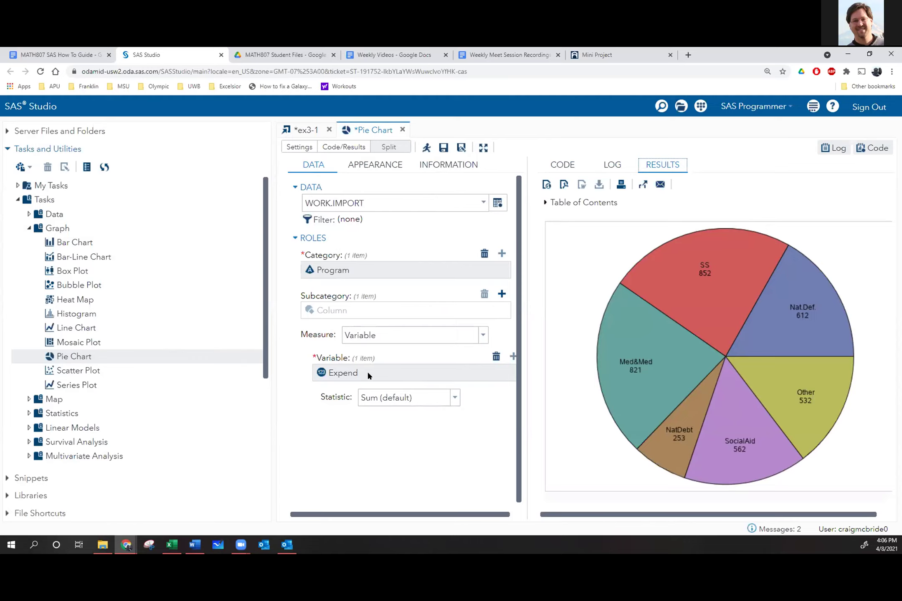
Open a Bar Chart task on WORK.IMPORT, assign Program as its category, and run it with the default measure.
double_click(71, 242)
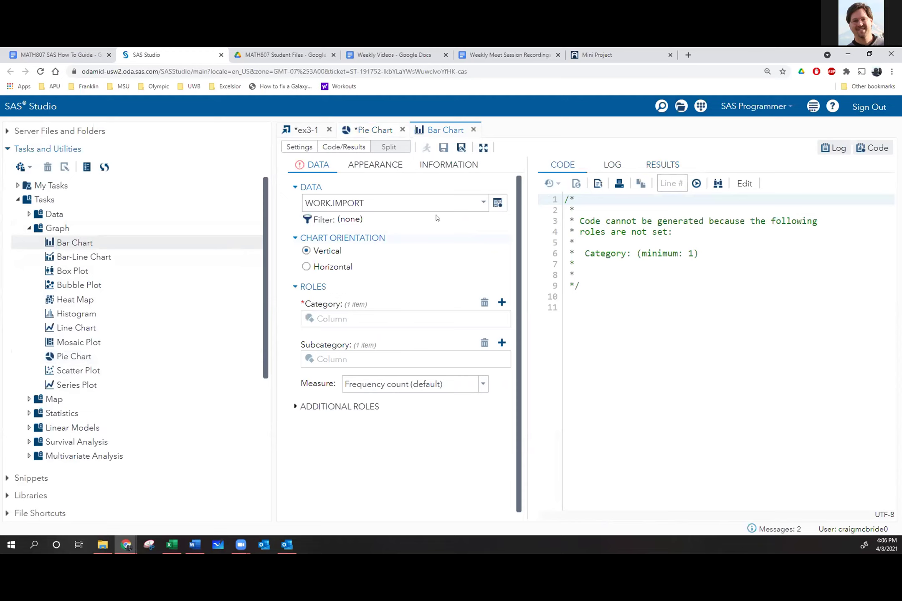
click(501, 302)
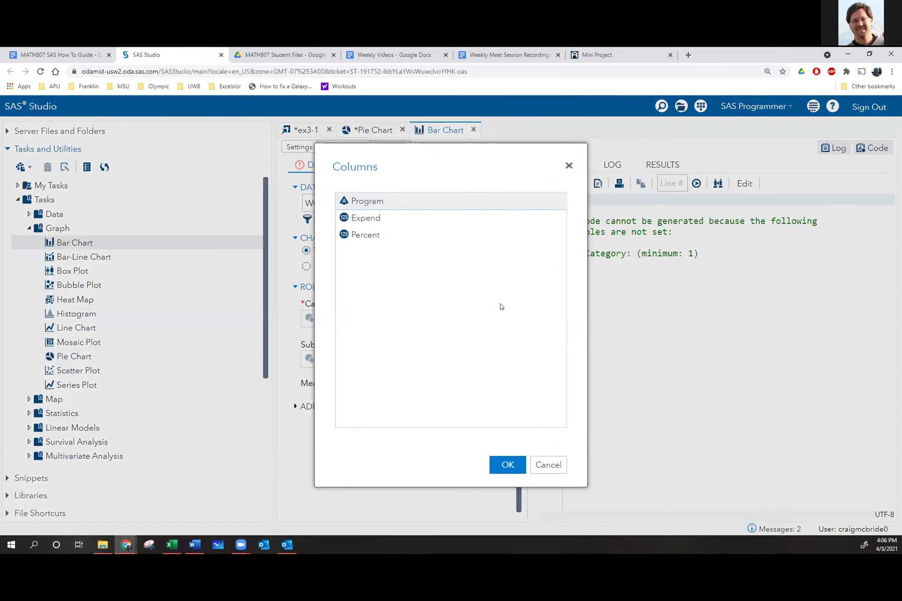
double_click(377, 204)
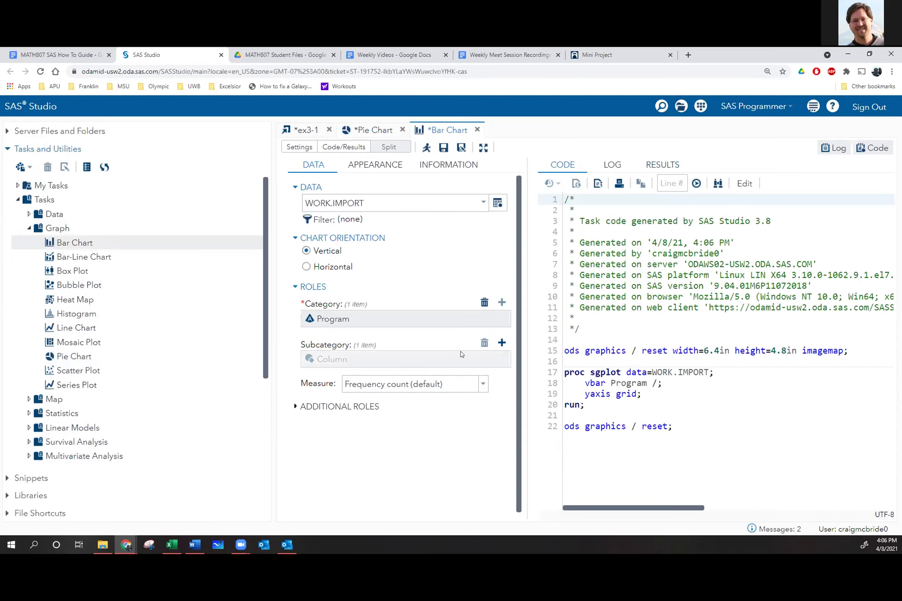
click(426, 148)
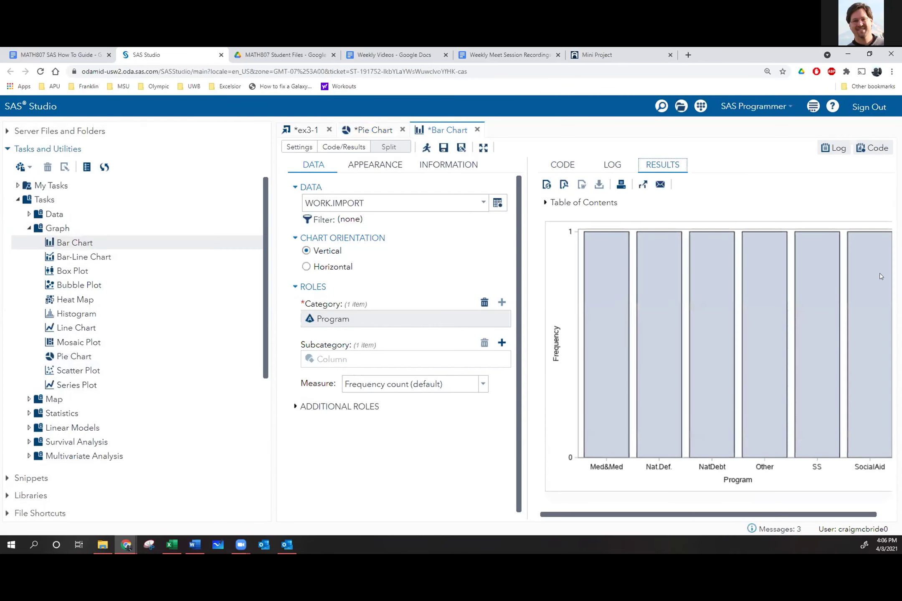
Set the bar chart's measure to Variable using the Percent column, and rerun the task.
mouse_move(606, 237)
click(416, 384)
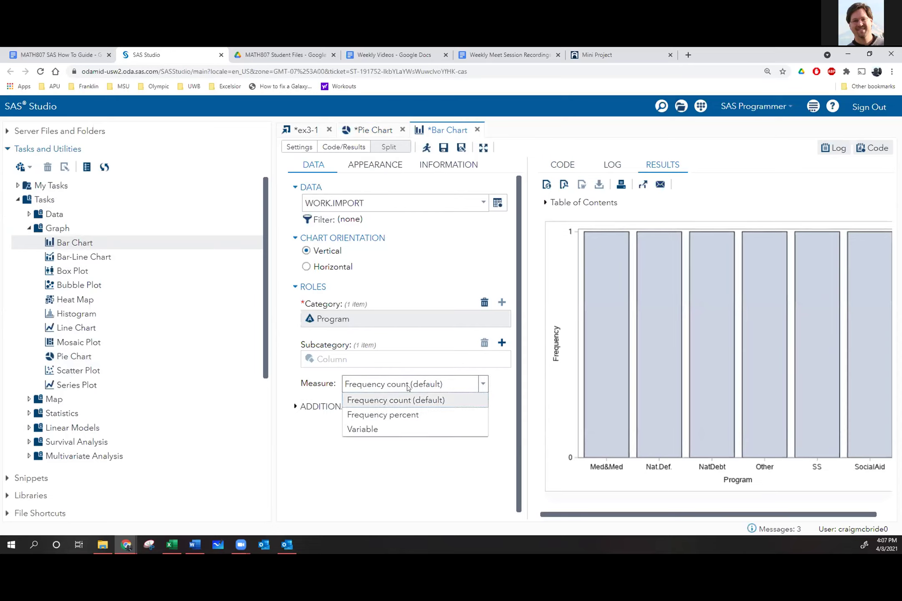
click(414, 429)
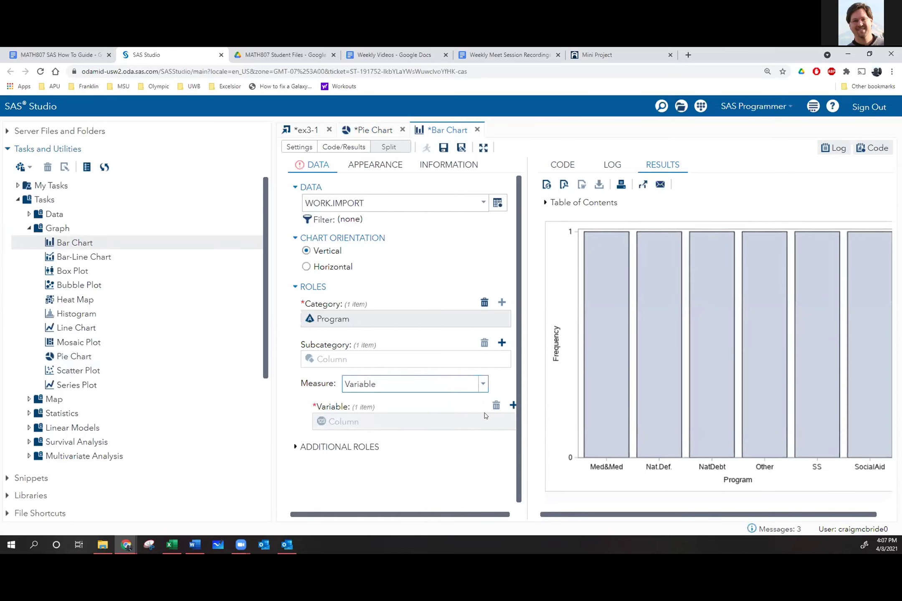
click(513, 405)
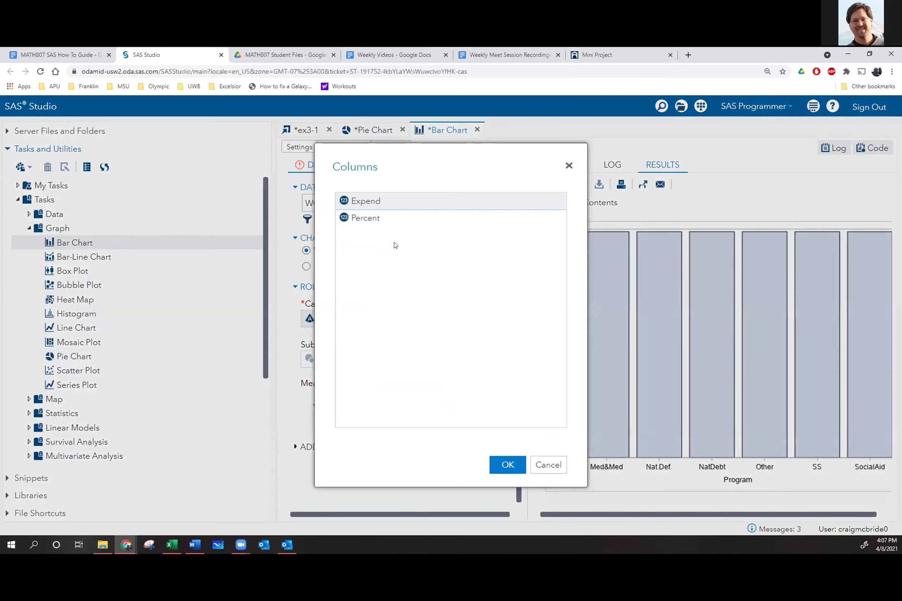
double_click(371, 223)
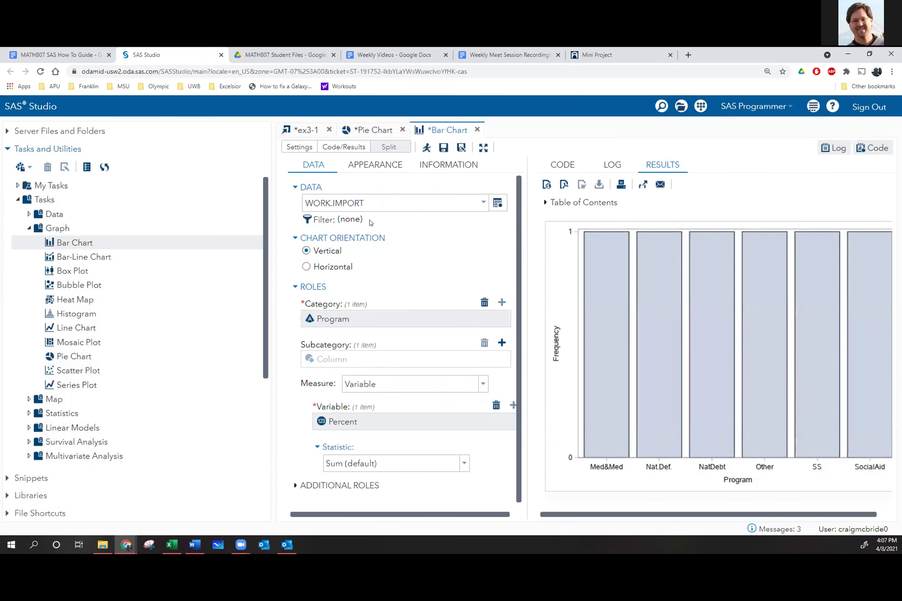
click(426, 147)
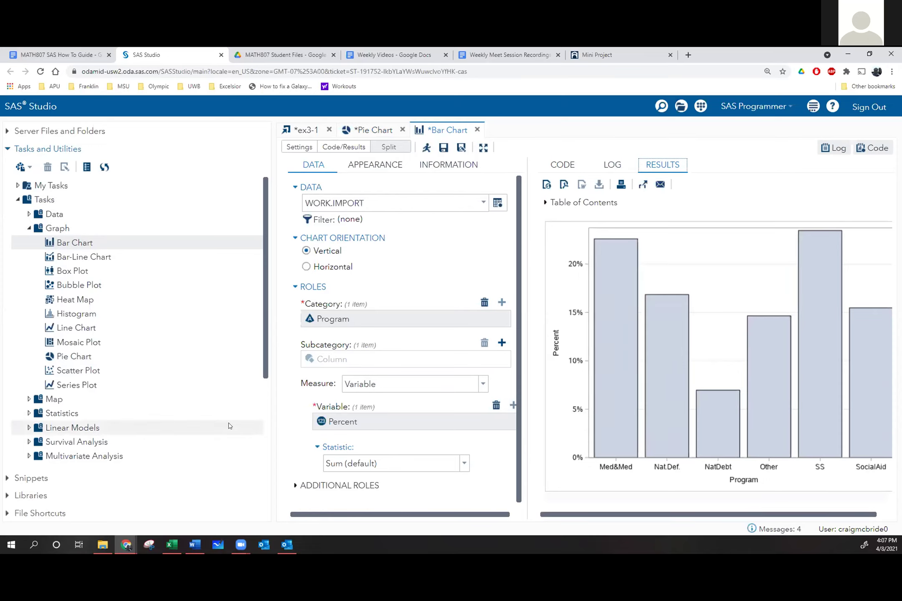
Switch to the Data Files workbook in Excel and review the ex3-1 sheet's charts and the available chart insertion options.
click(166, 547)
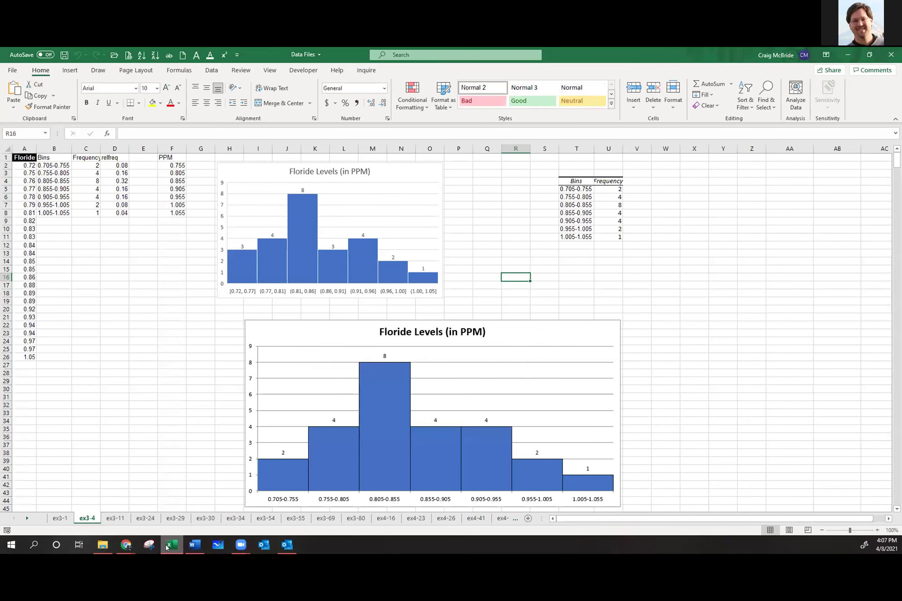
click(60, 518)
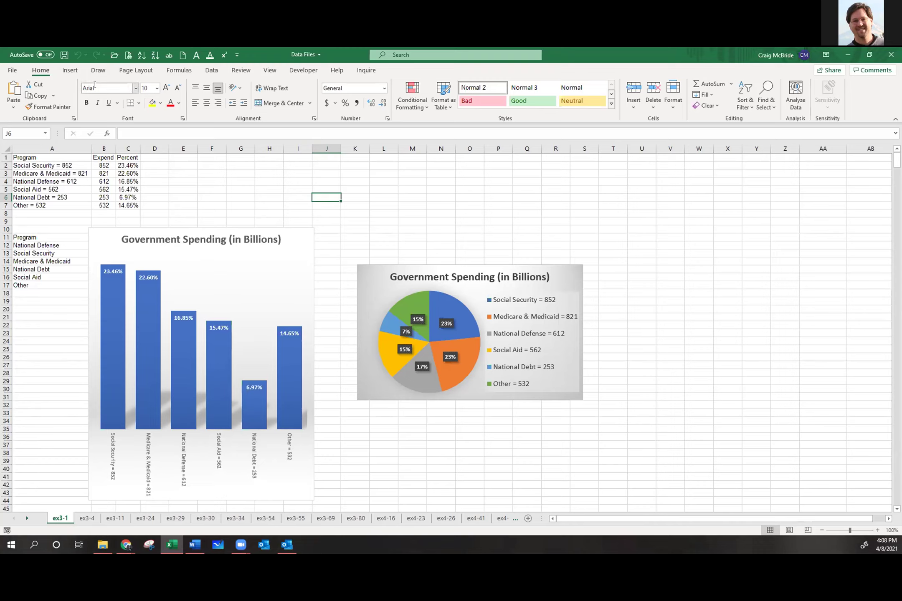
click(70, 70)
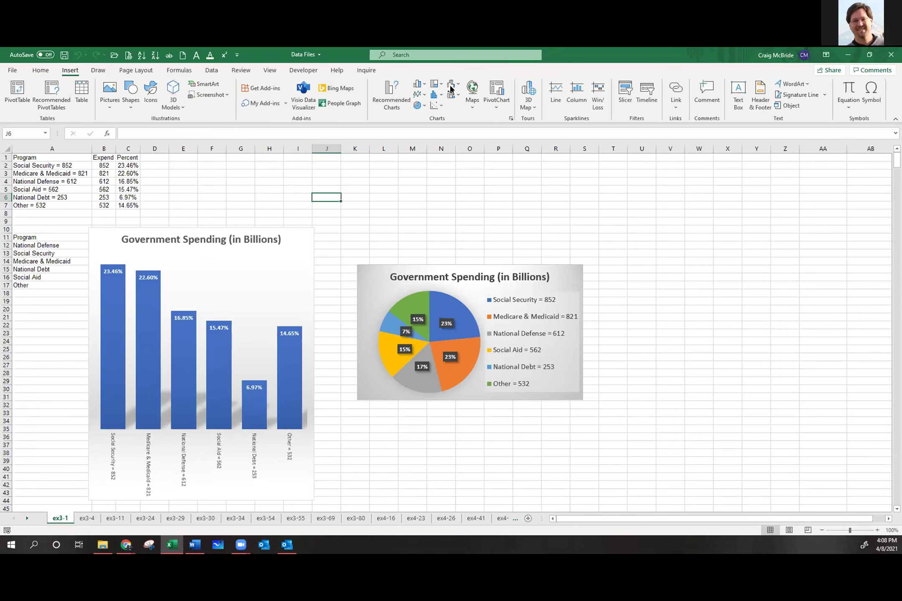
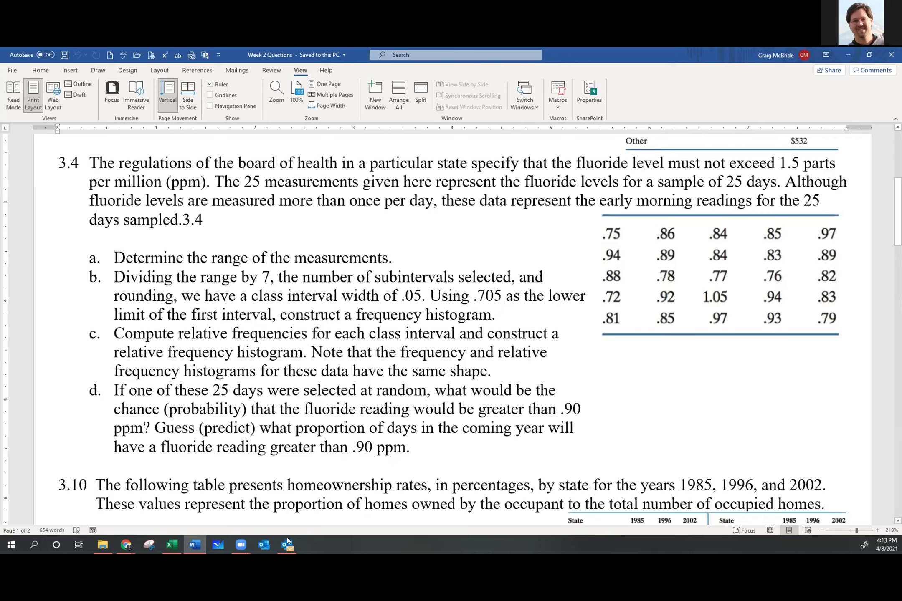
Switch to the Data Files workbook in Excel, open the ex3-4 sheet, and examine its fluoride histogram and the statistical chart options.
click(173, 545)
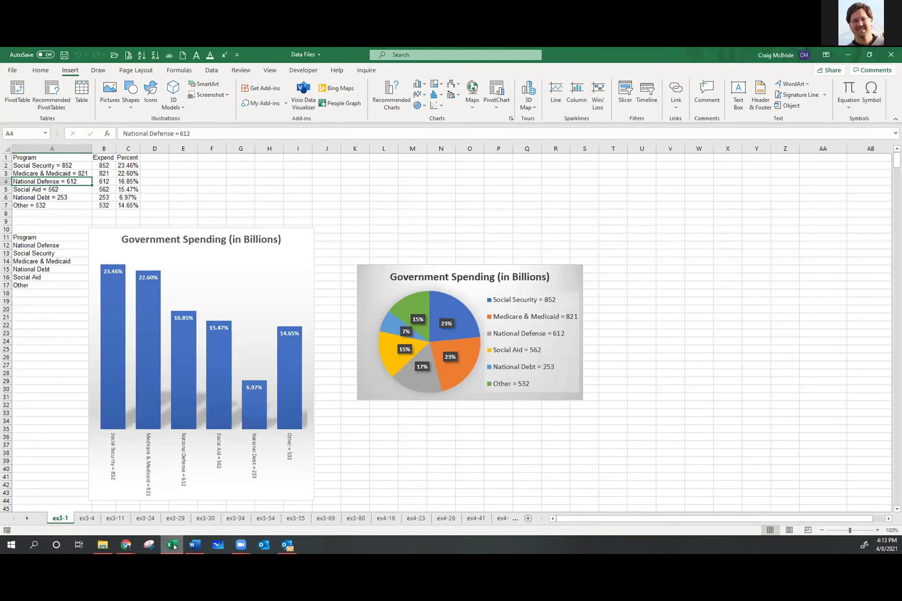
click(86, 518)
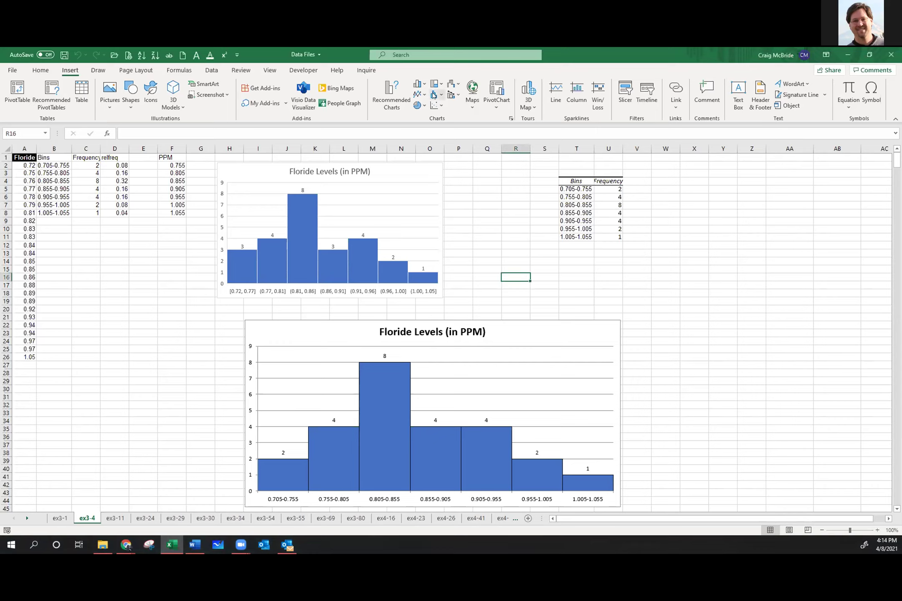
click(436, 95)
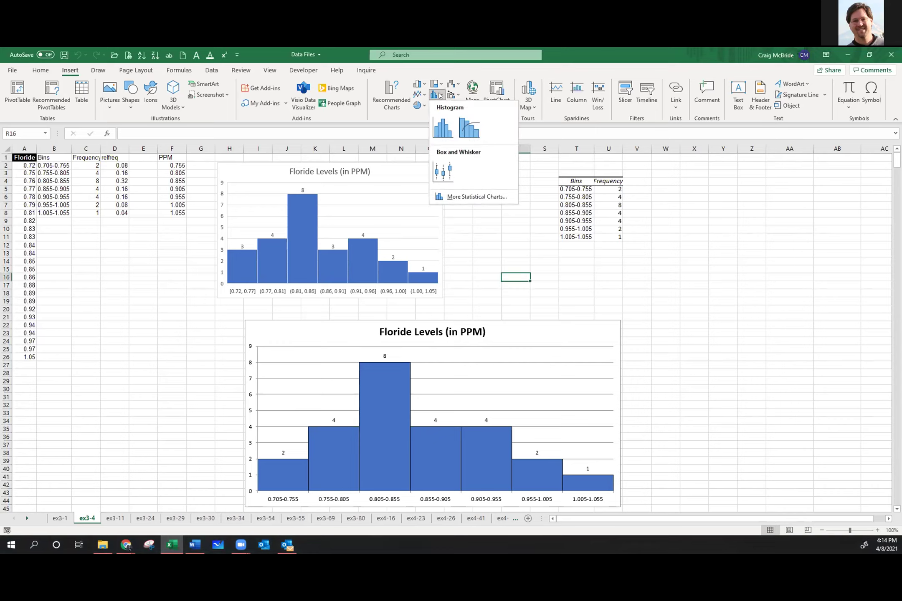
click(439, 95)
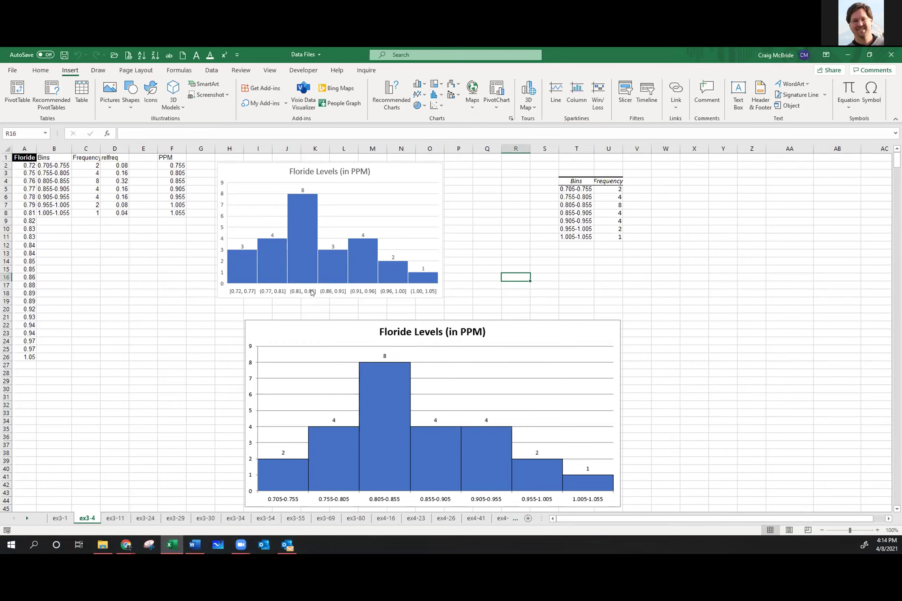
mouse_move(302, 272)
Inspect the input range, bin range and output options of the Data Analysis Histogram tool, and close it without running.
click(213, 72)
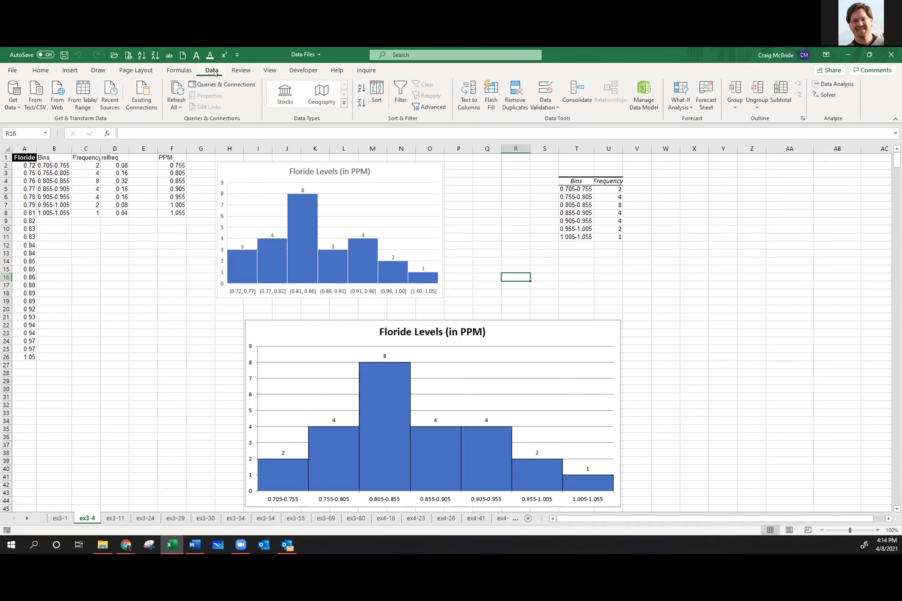
click(829, 84)
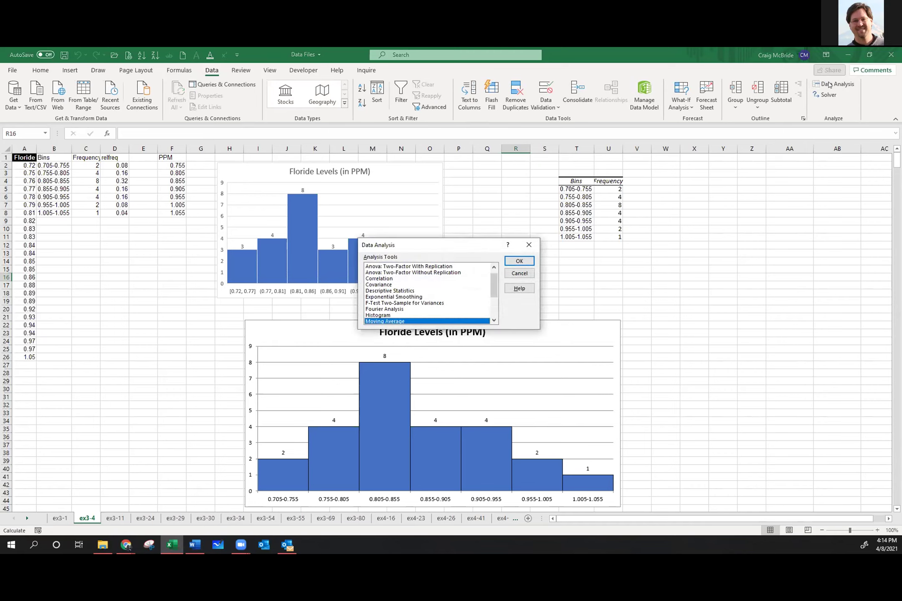
double_click(379, 316)
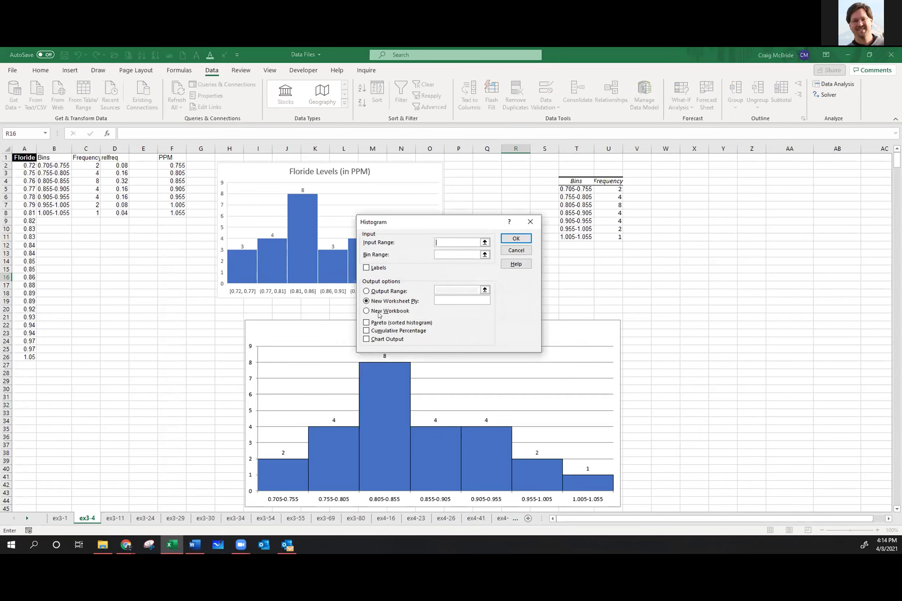
click(441, 253)
click(522, 251)
click(521, 274)
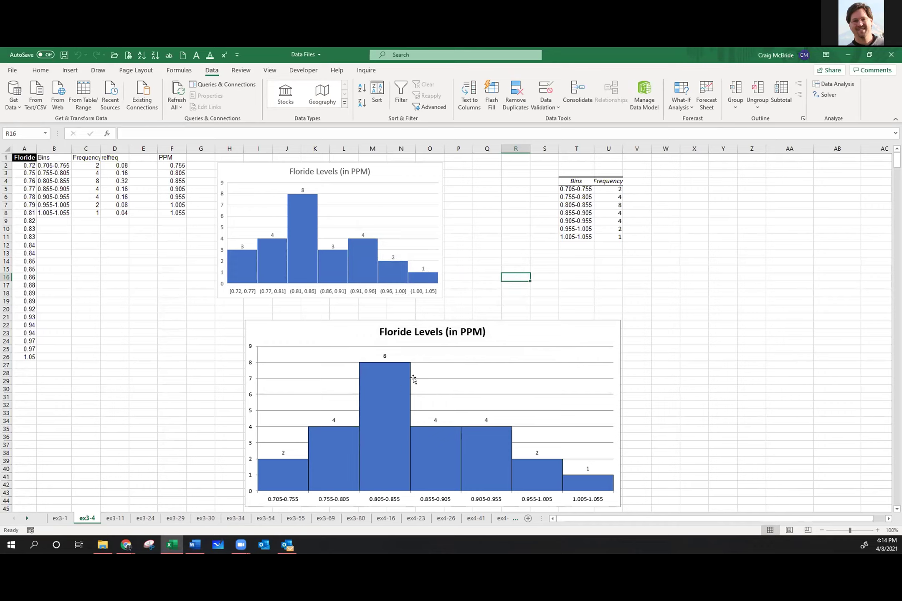
Review the class intervals in the Bins and Frequency table and compare them with the interval labels on the two fluoride histograms.
mouse_move(425, 461)
mouse_move(447, 449)
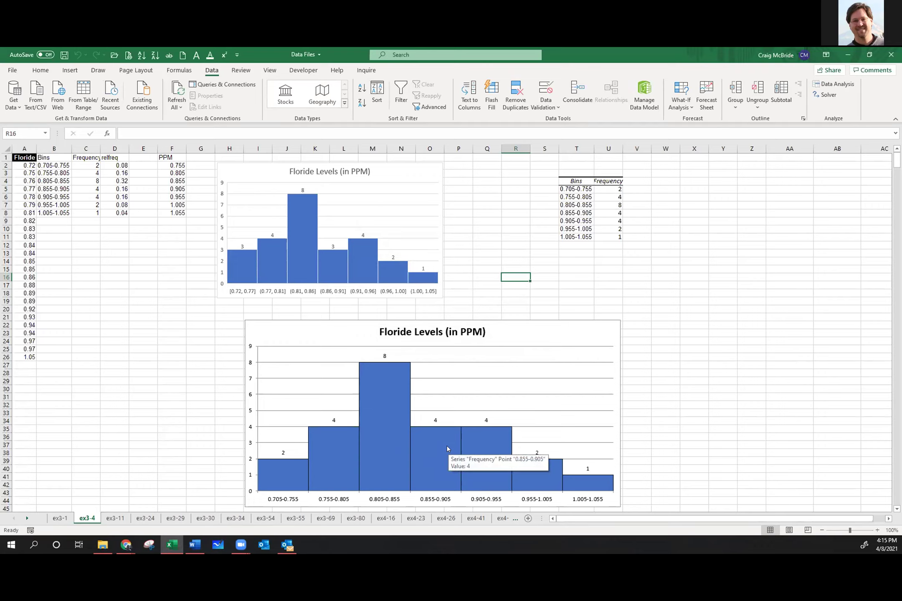
click(575, 188)
click(575, 197)
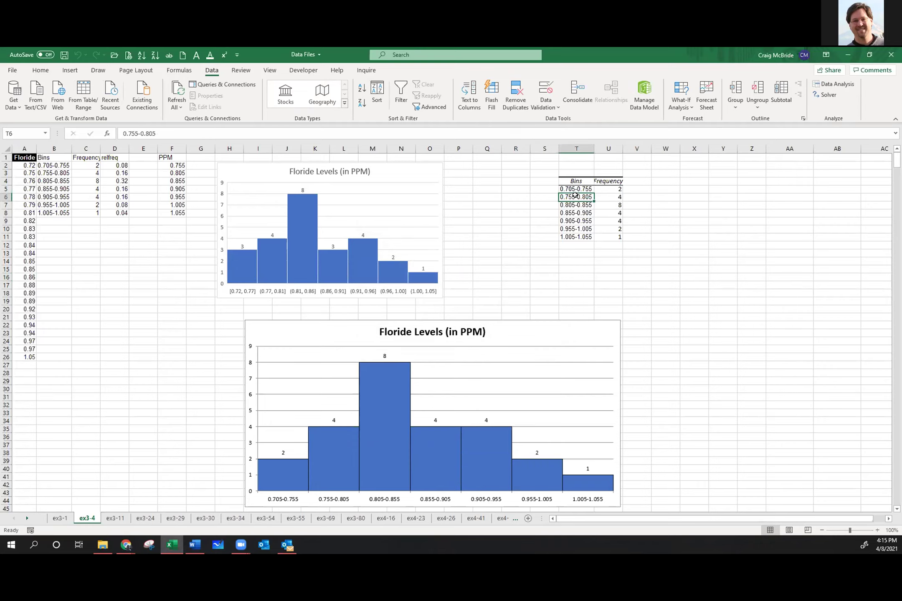
click(576, 205)
click(576, 213)
click(577, 221)
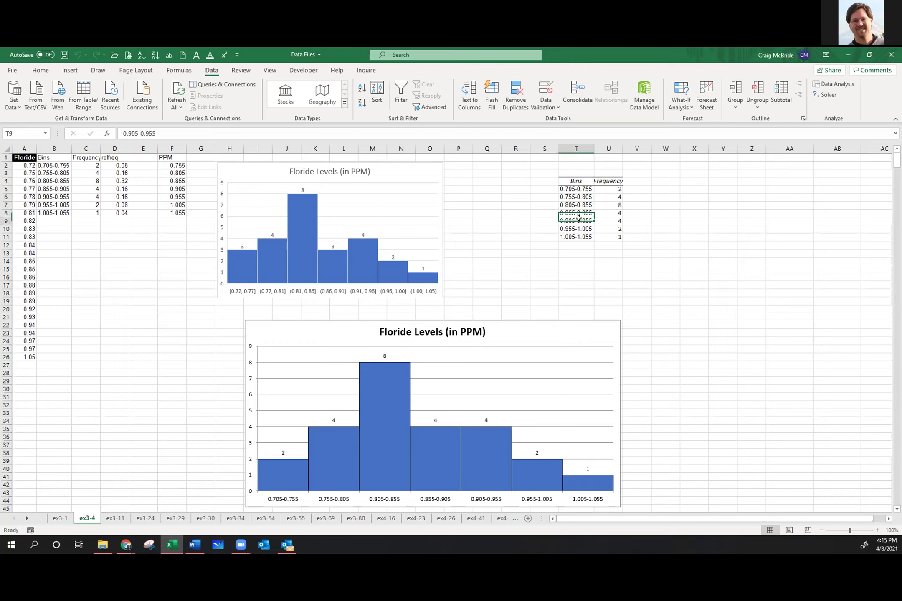
click(577, 228)
click(577, 237)
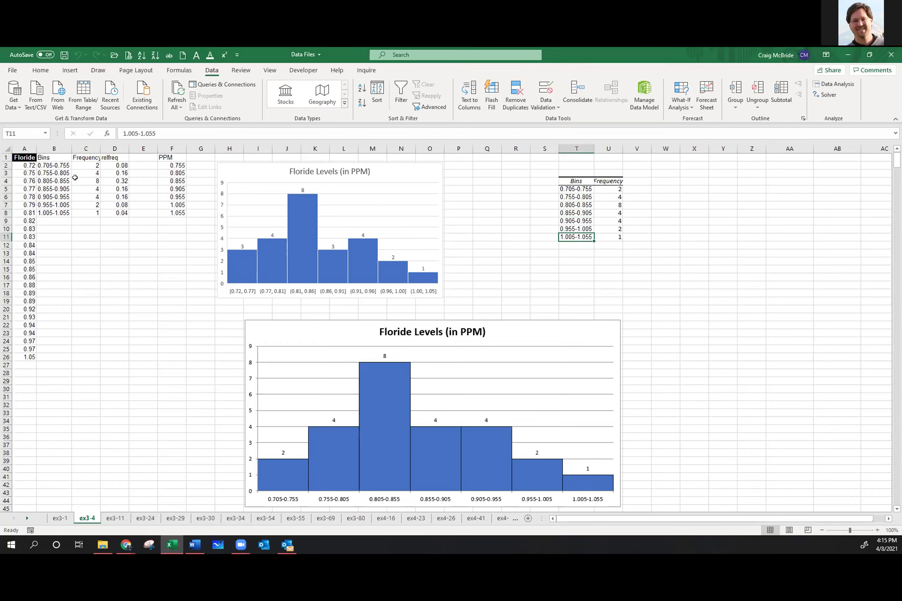
click(237, 292)
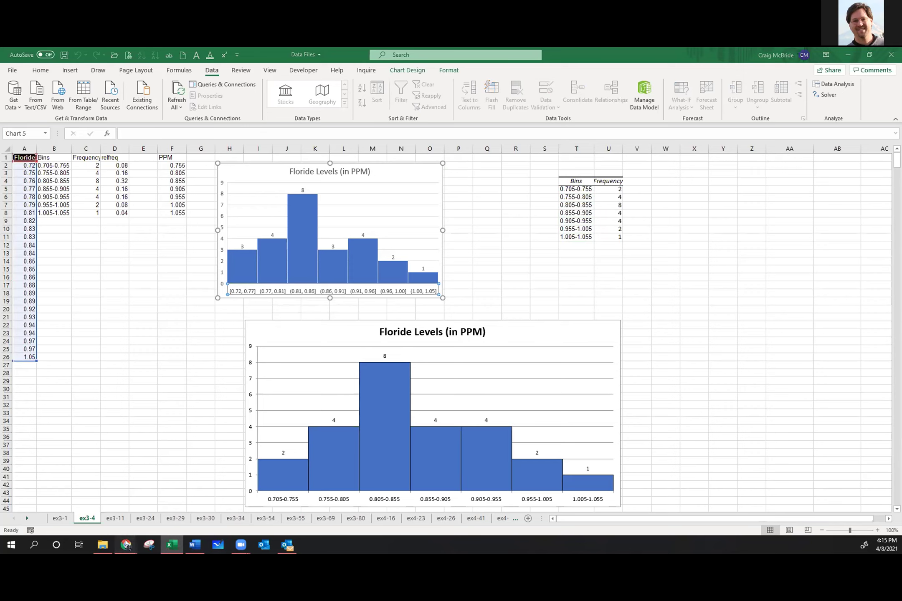
Switch to SAS Studio in the browser and import ex3-04.xlsx from the Data Files folder into WORK.IMPORT1.
mouse_move(126, 545)
click(161, 509)
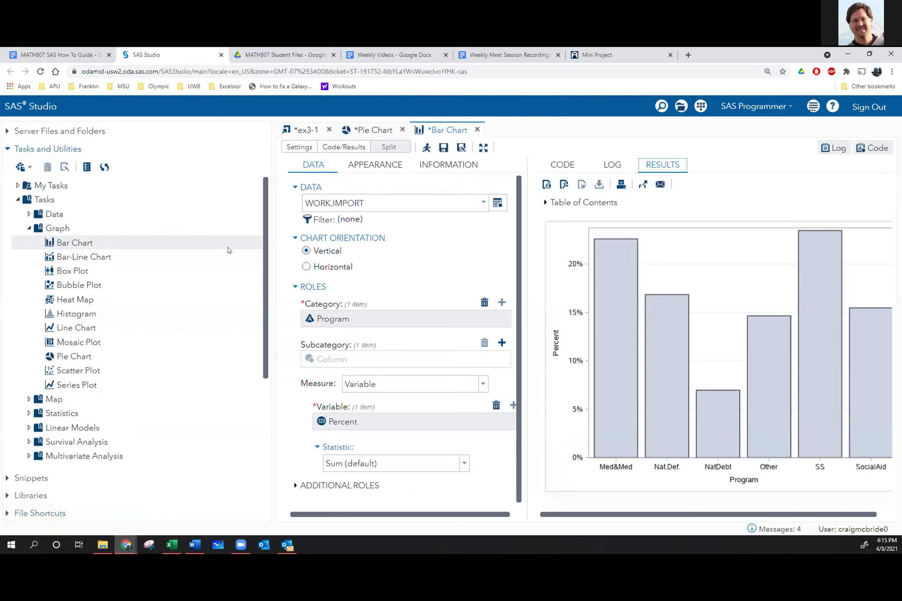
click(7, 131)
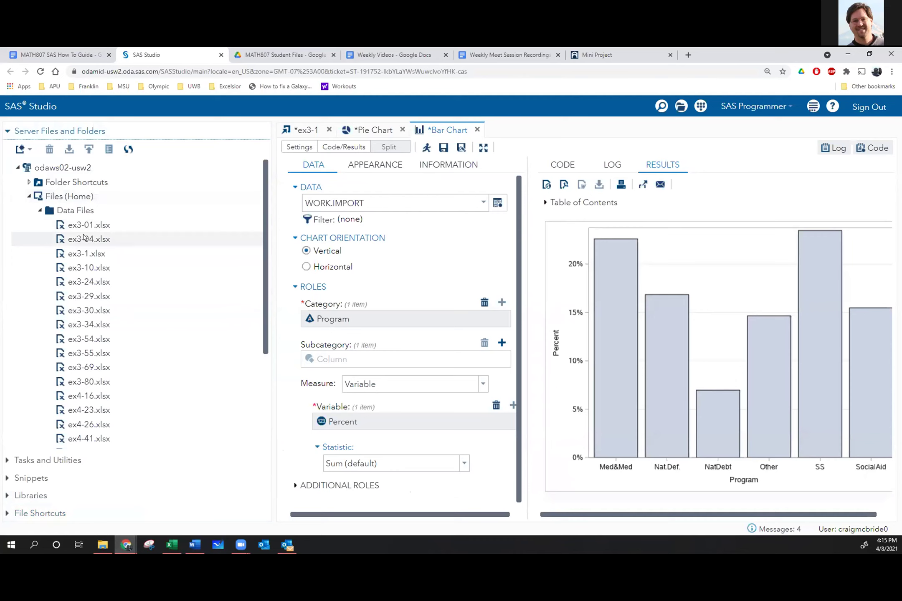
double_click(85, 238)
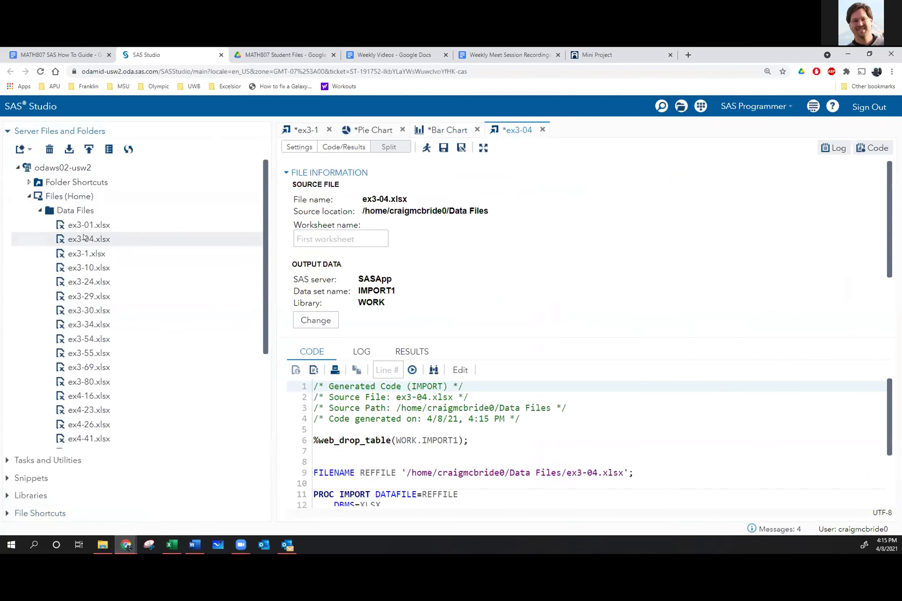
click(427, 148)
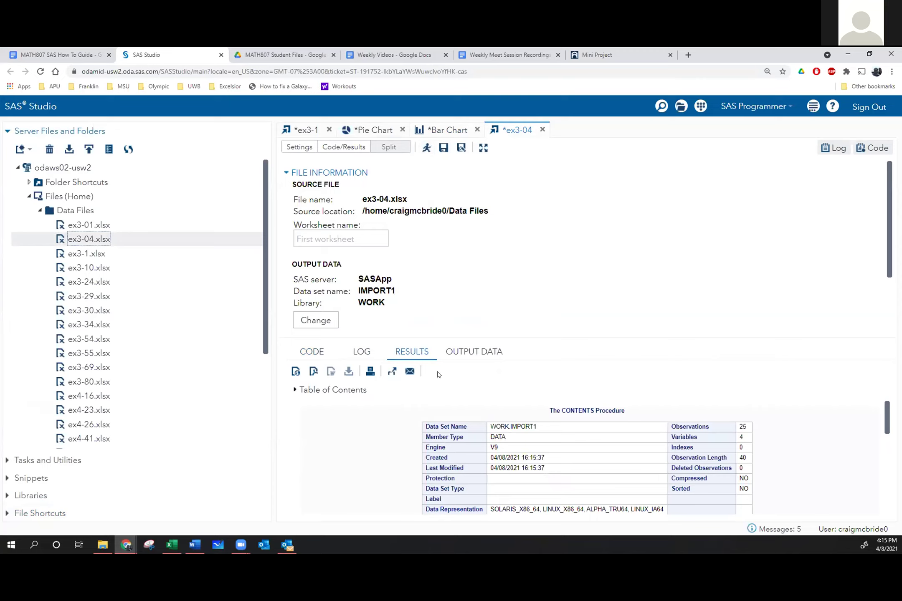
Open a Histogram task, choose WORK.IMPORT1 as its data table, and assign Floride as the analysis variable.
click(7, 460)
double_click(78, 316)
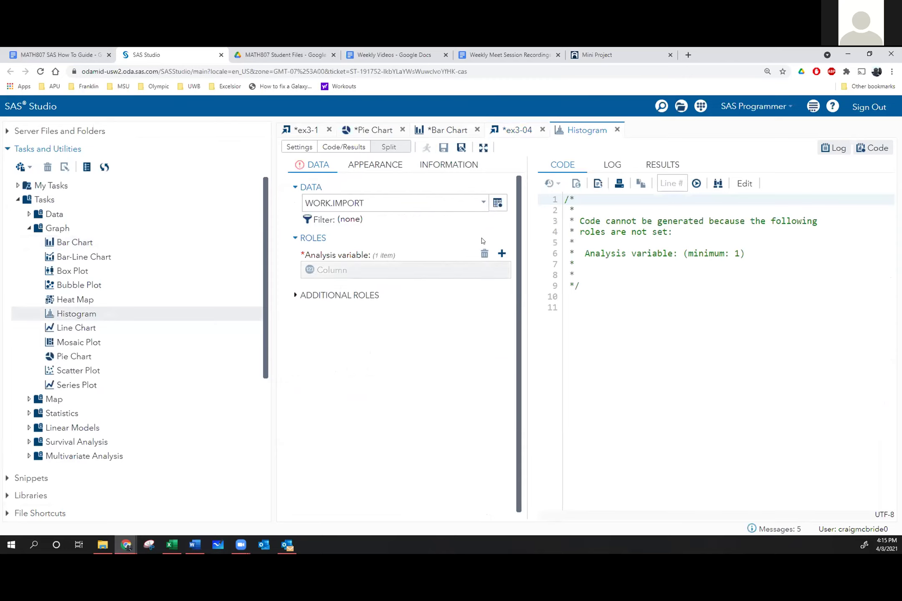
click(497, 204)
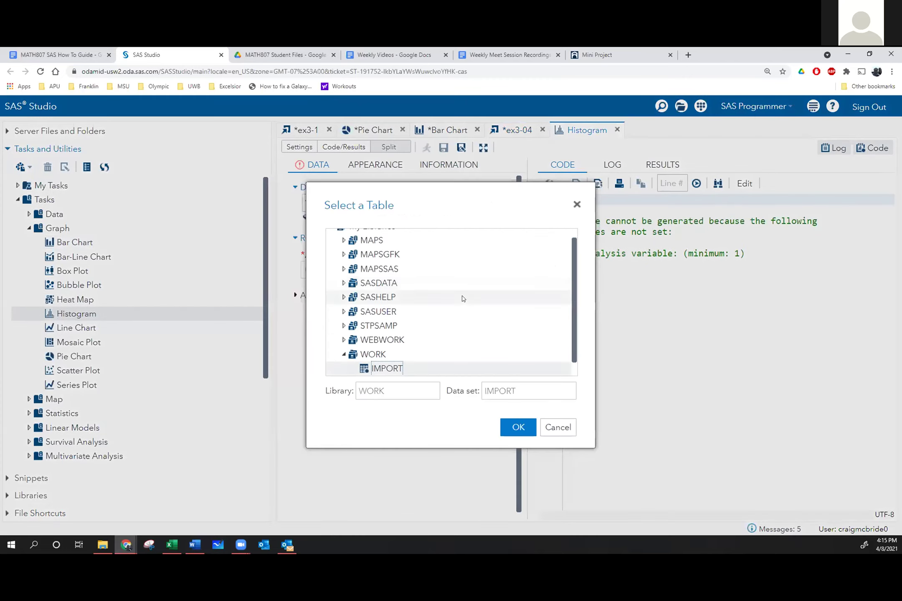
double_click(386, 368)
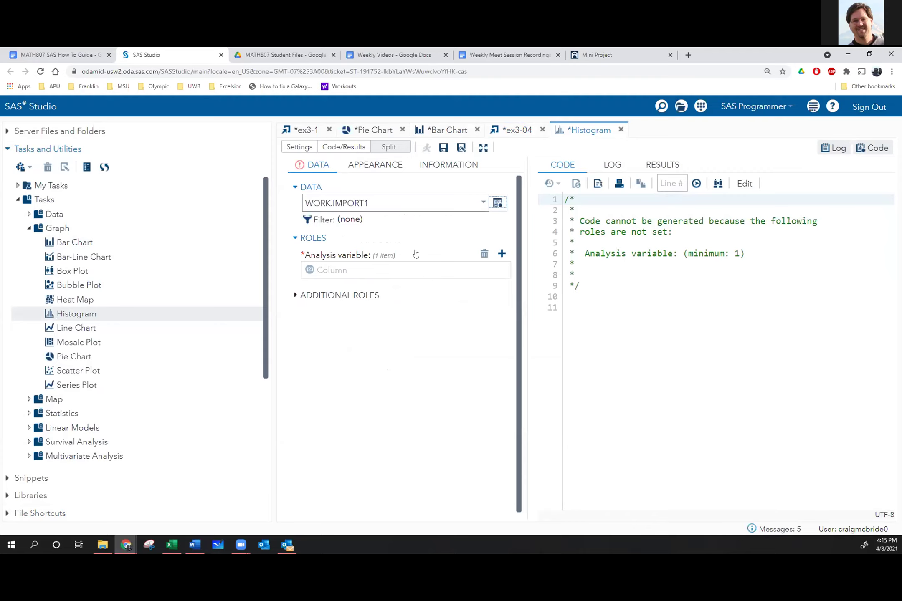
click(501, 253)
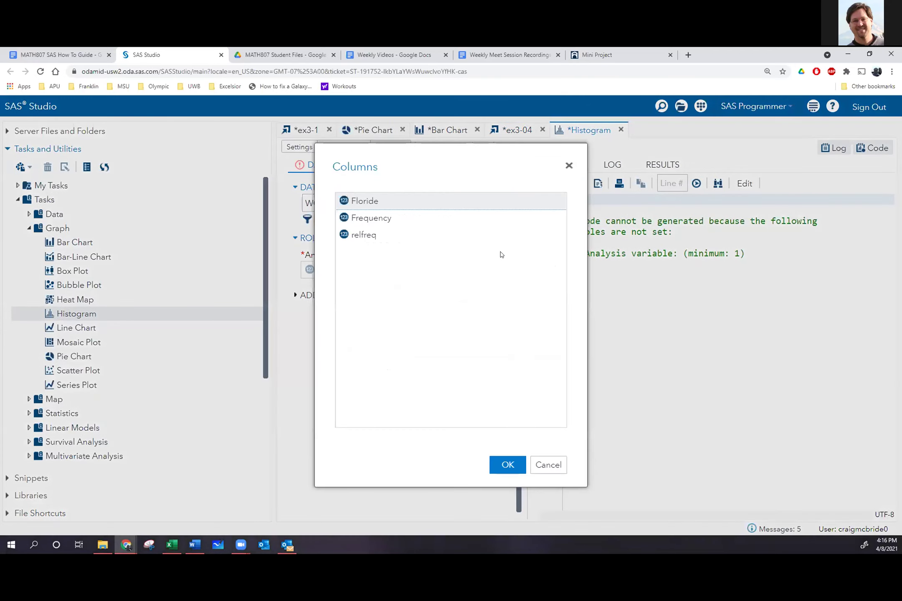
double_click(370, 202)
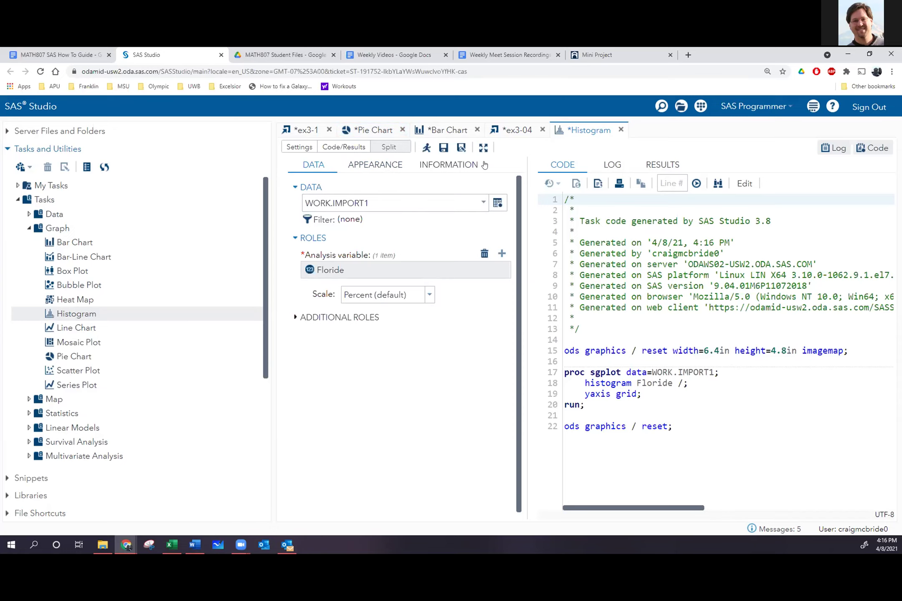
Check the output data set name of the ex3-04 import, and reselect WORK.IMPORT1 as the histogram's data table.
click(507, 133)
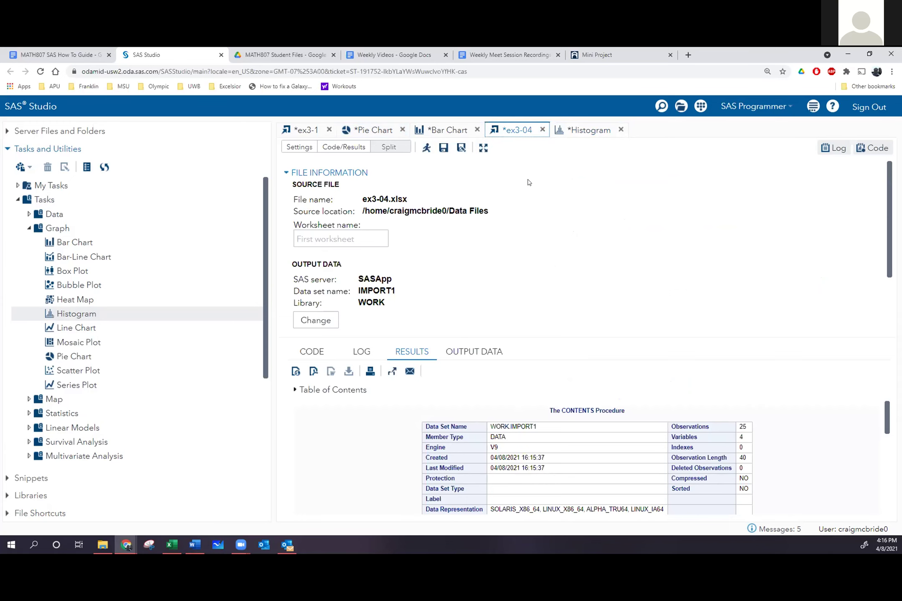
click(570, 130)
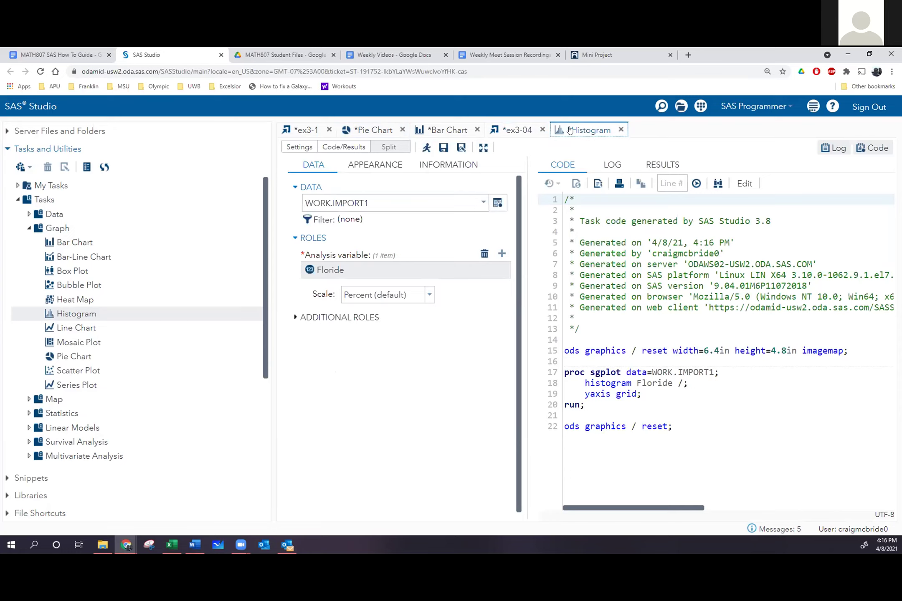
click(496, 203)
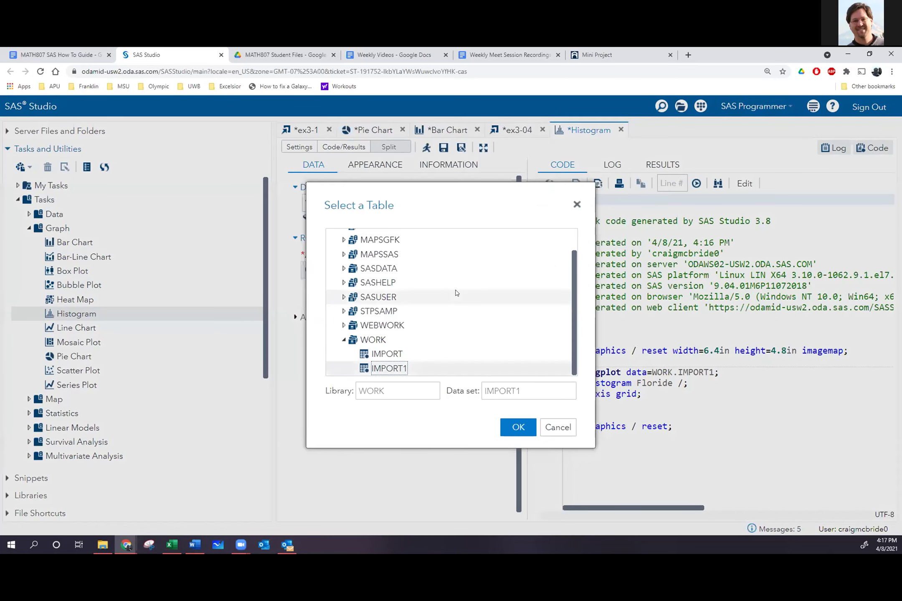
double_click(387, 369)
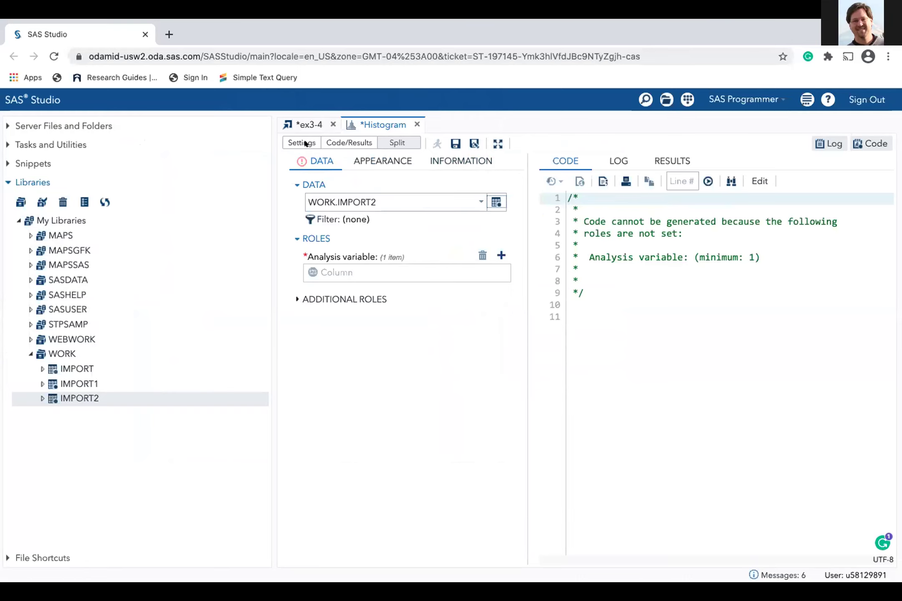
Rerun the ex3-4.xlsx import, replace the existing WORK.IMPORT2 data set, and view its output data.
click(307, 124)
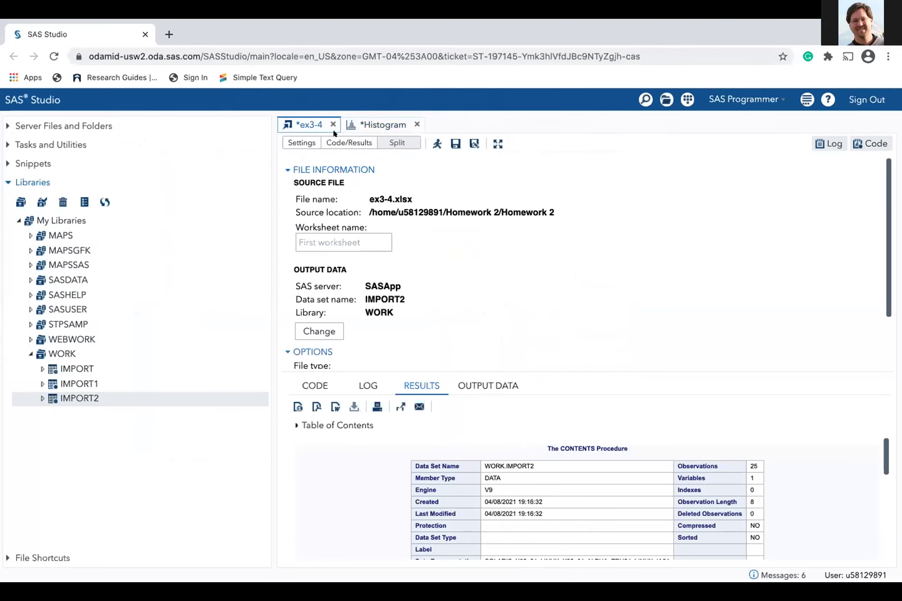
click(436, 144)
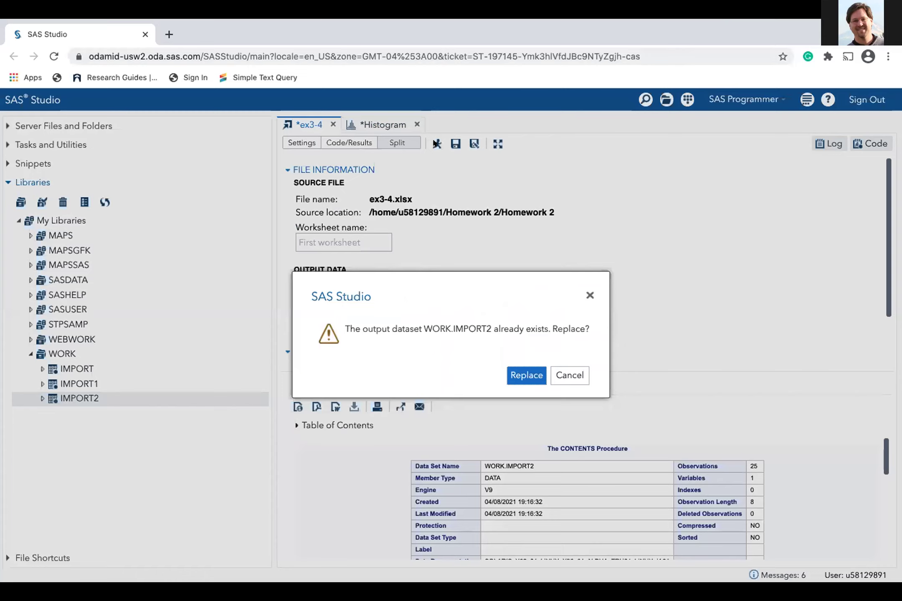
click(525, 369)
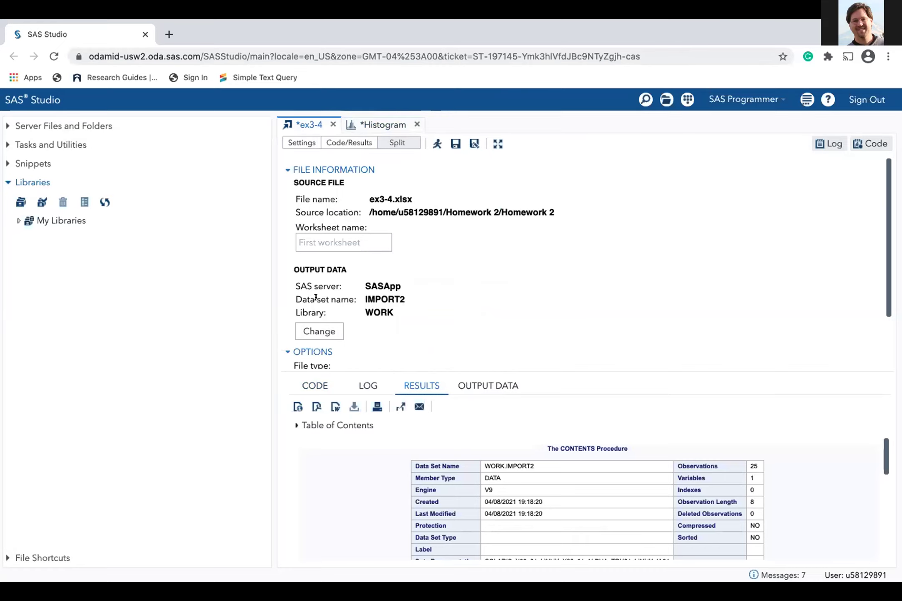
click(488, 384)
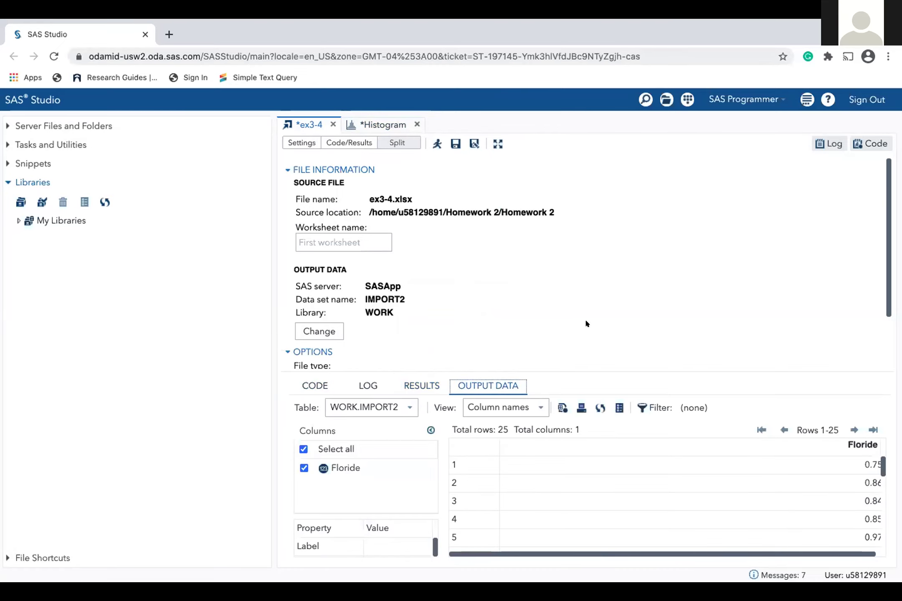
drag(885, 253, 878, 228)
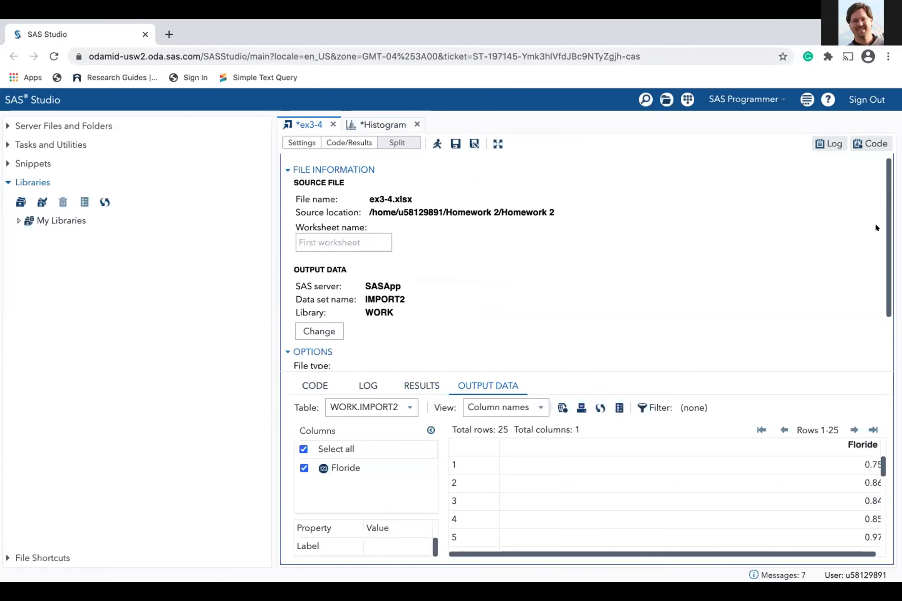
Return to the Histogram task and reselect WORK.IMPORT2 from the WORK library as its data table.
click(394, 130)
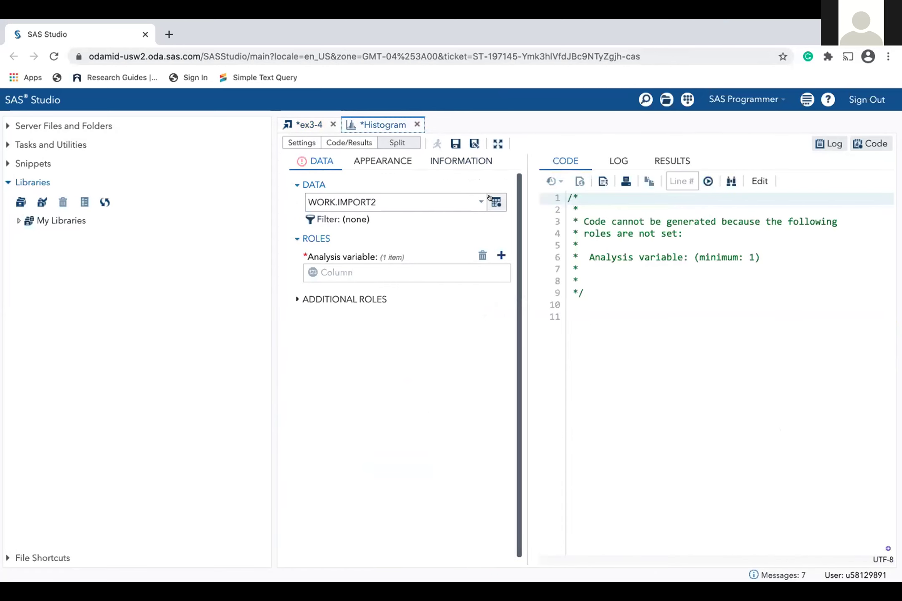
click(475, 198)
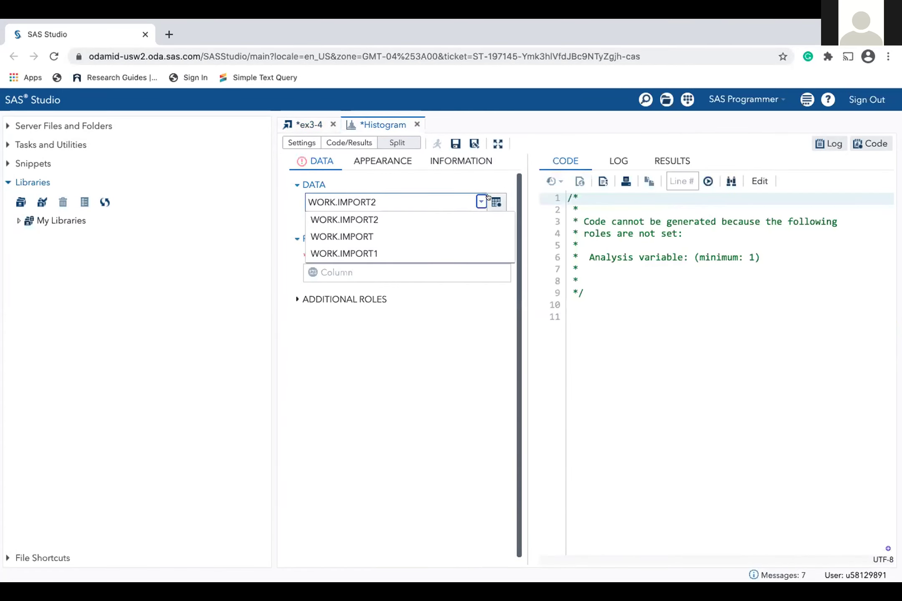
click(495, 197)
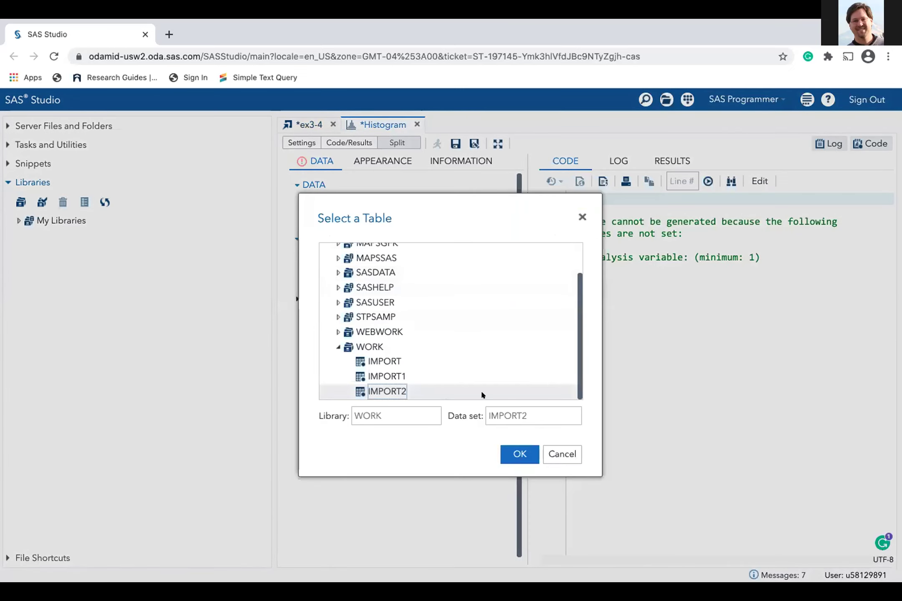
click(507, 450)
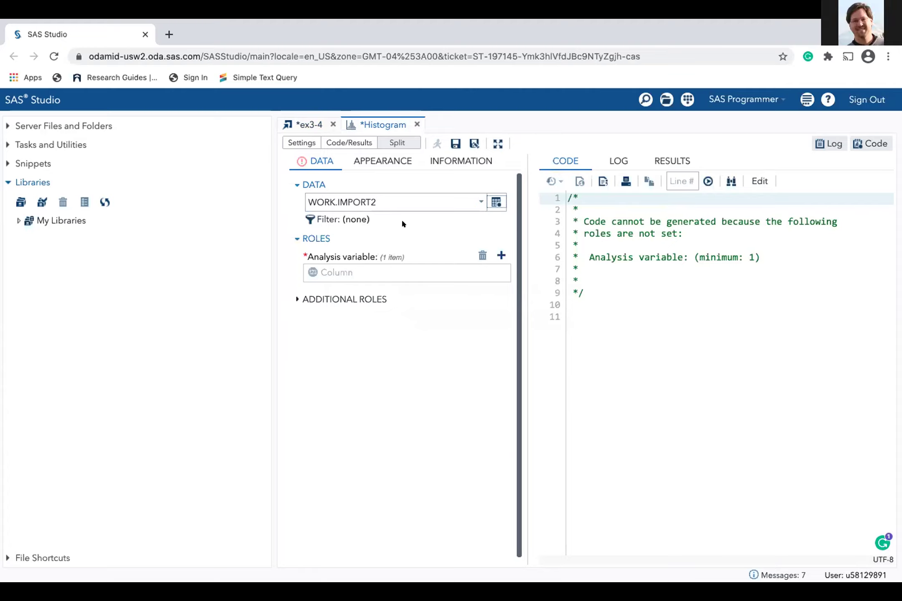
Assign Floride as the histogram's analysis variable and inspect the additional roles, leaving the group analysis column unset.
click(500, 255)
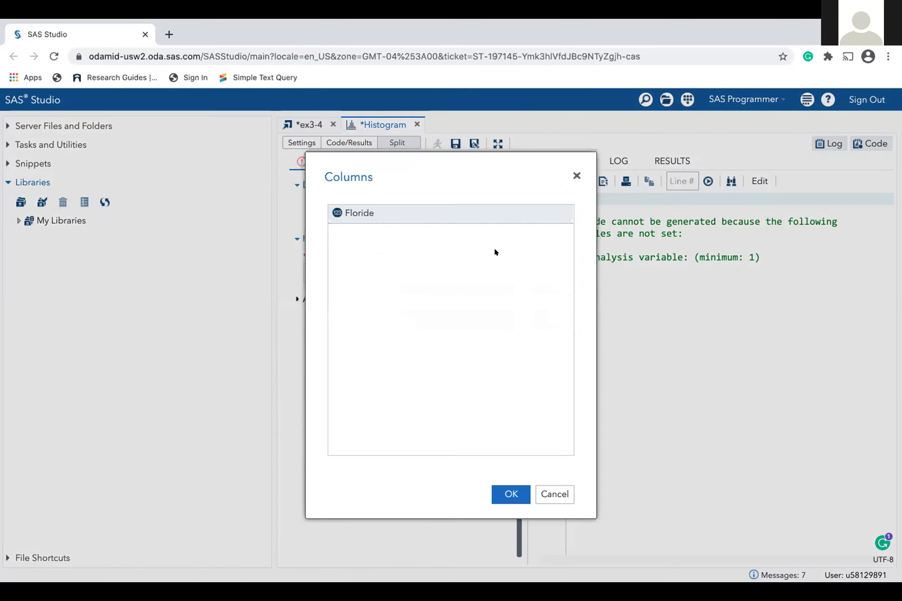
click(501, 491)
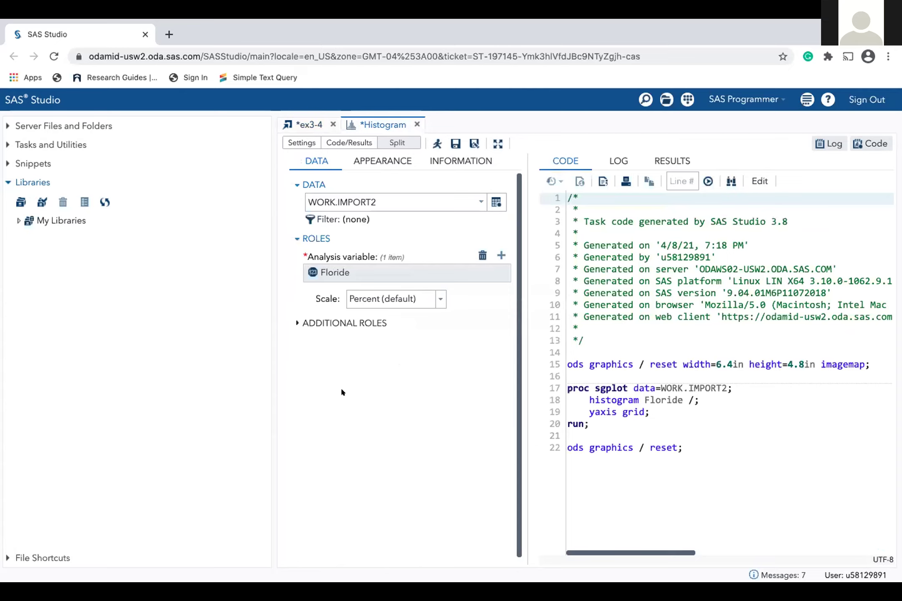
click(294, 324)
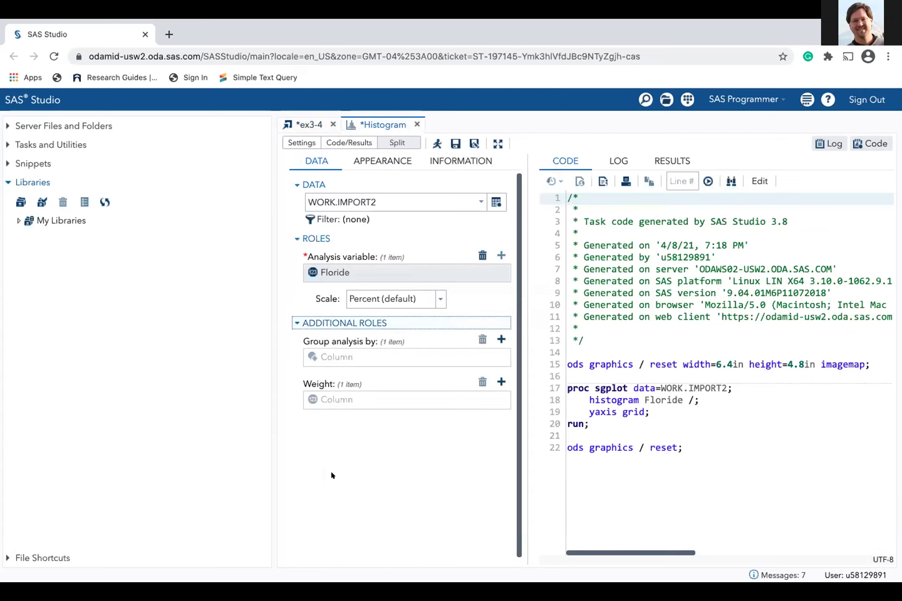
click(501, 339)
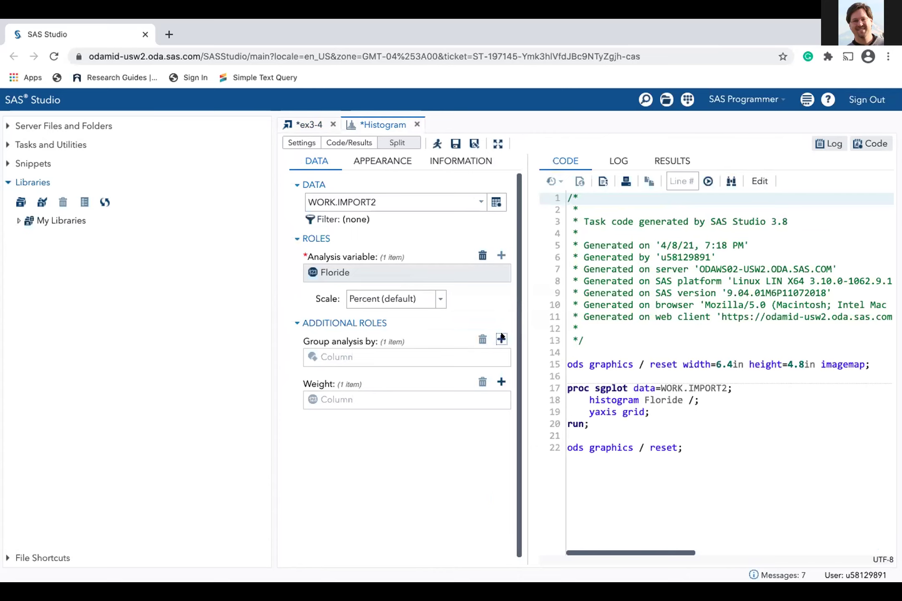
click(537, 493)
Specify 7 bins for the Floride histogram and run the task.
click(382, 162)
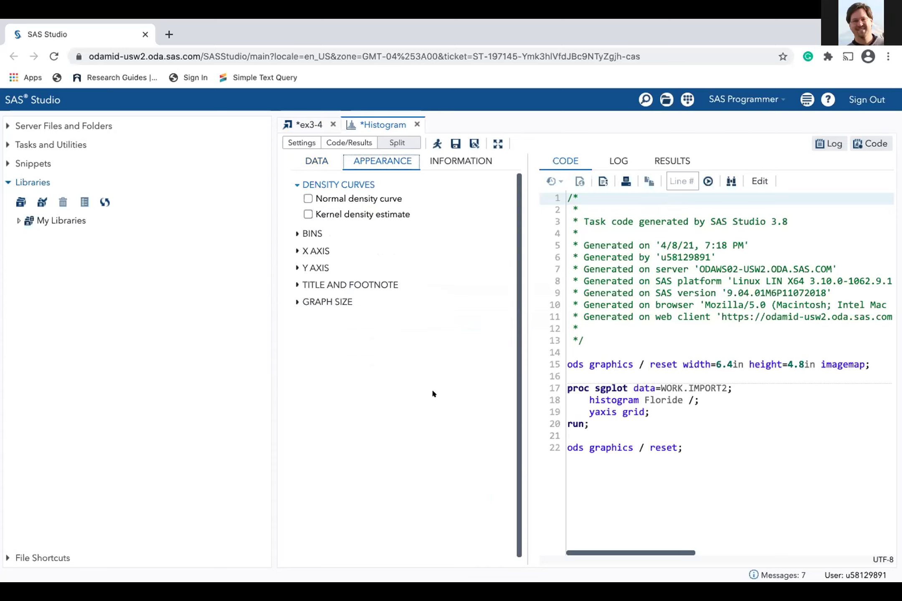
click(309, 229)
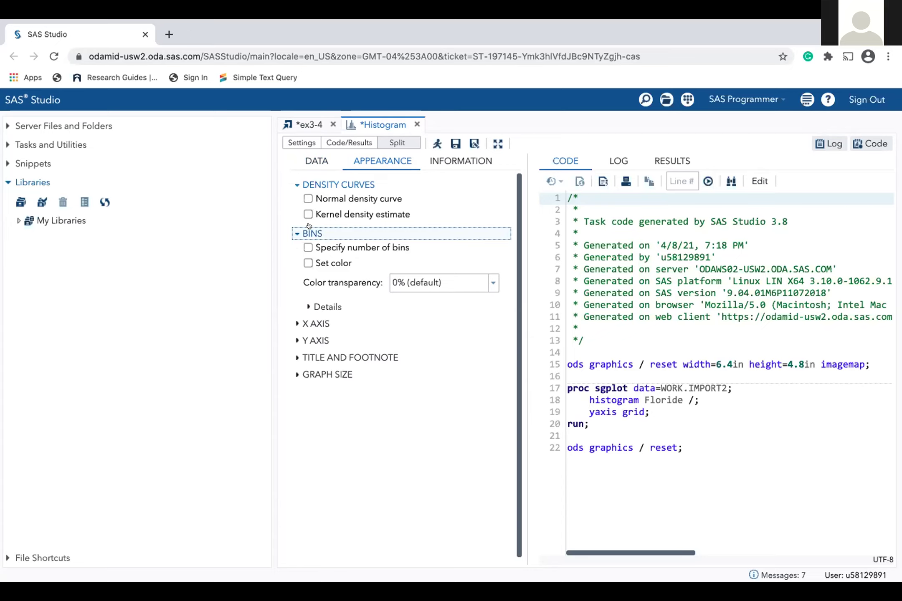
click(306, 246)
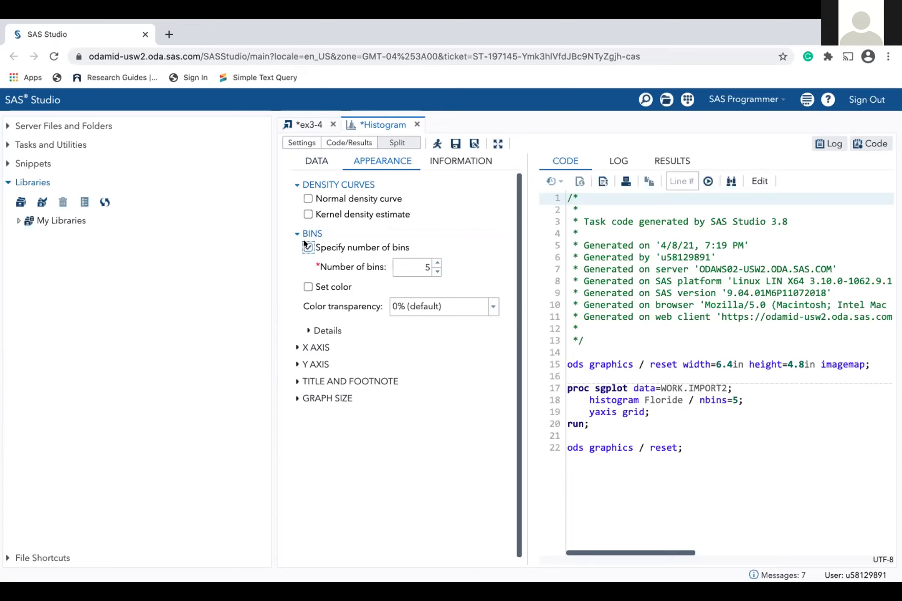
click(437, 262)
click(436, 262)
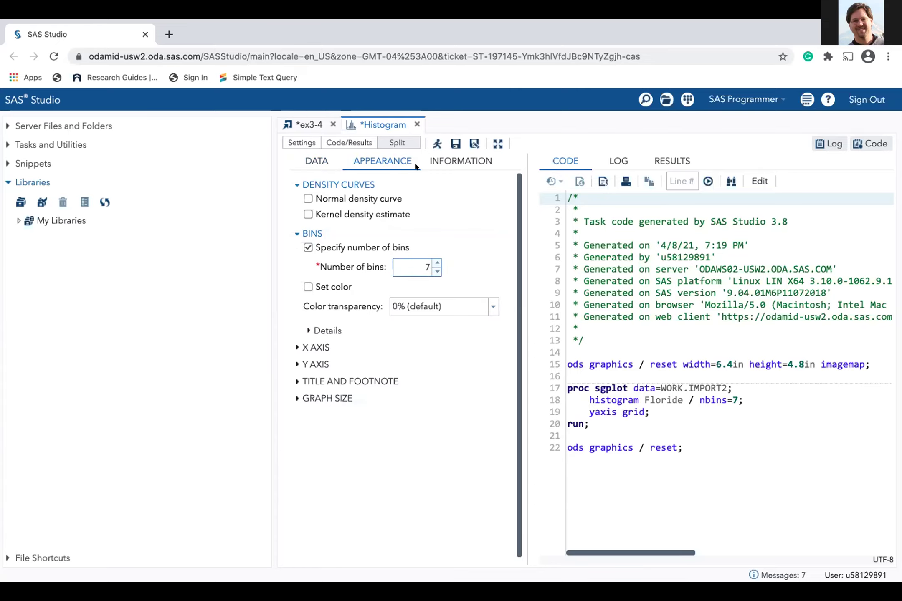
click(436, 142)
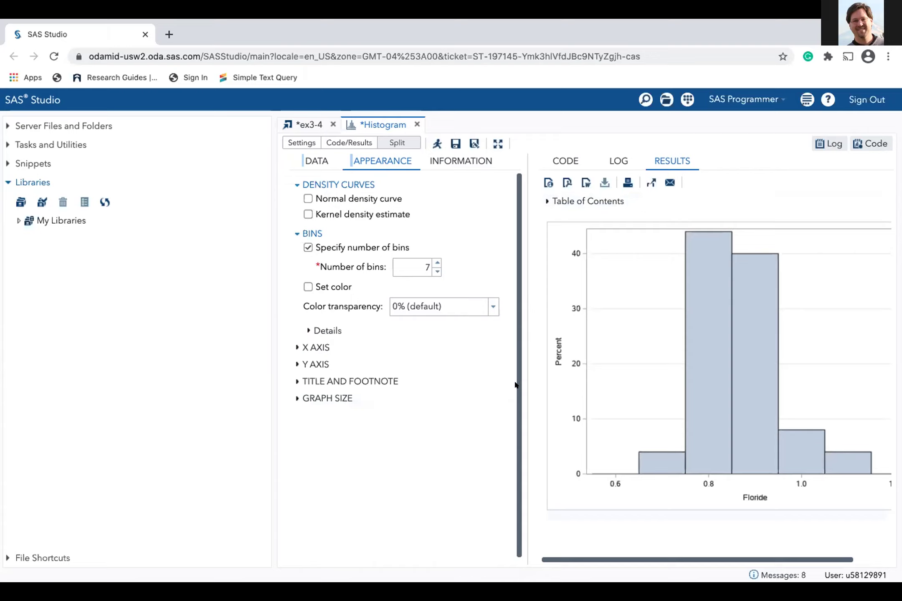
Widen the results area to fit the whole Floride histogram and capture a screenshot of the chart.
scroll(467, 390, down, 1)
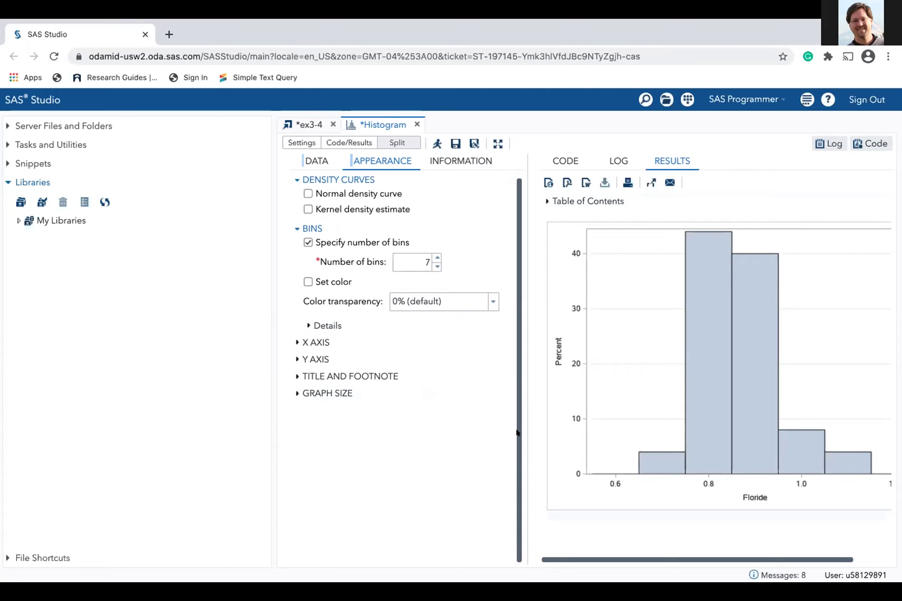
drag(522, 430, 123, 400)
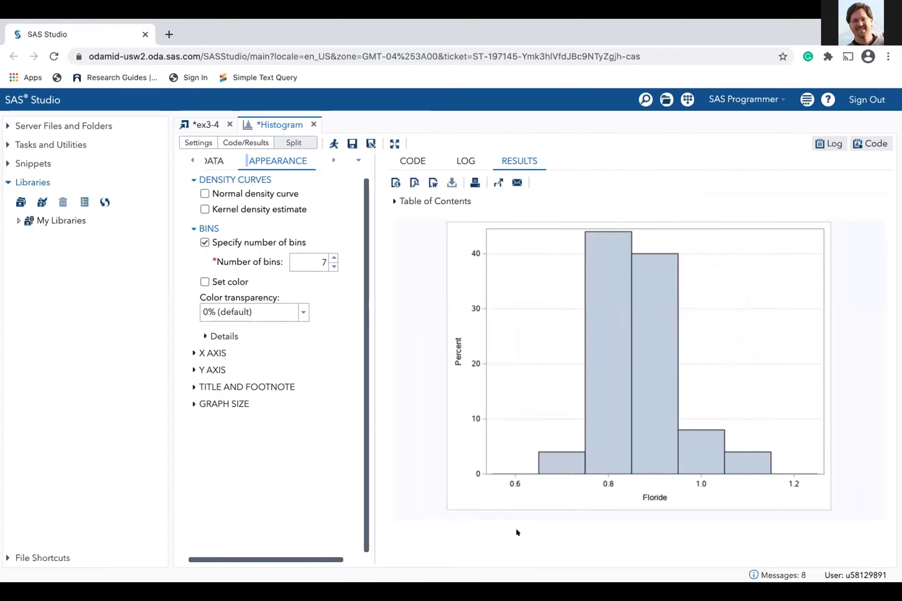
mouse_move(77, 22)
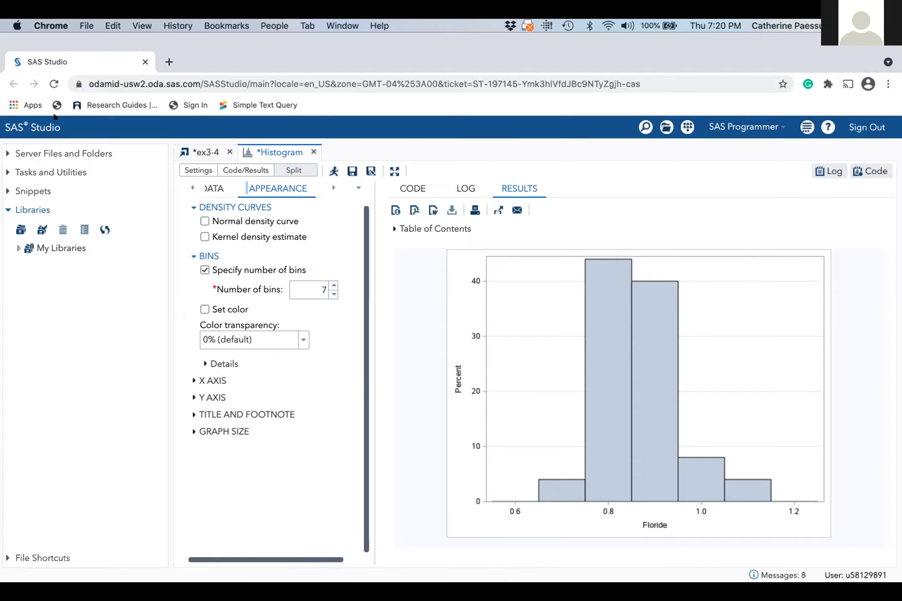
key(super+shift+4)
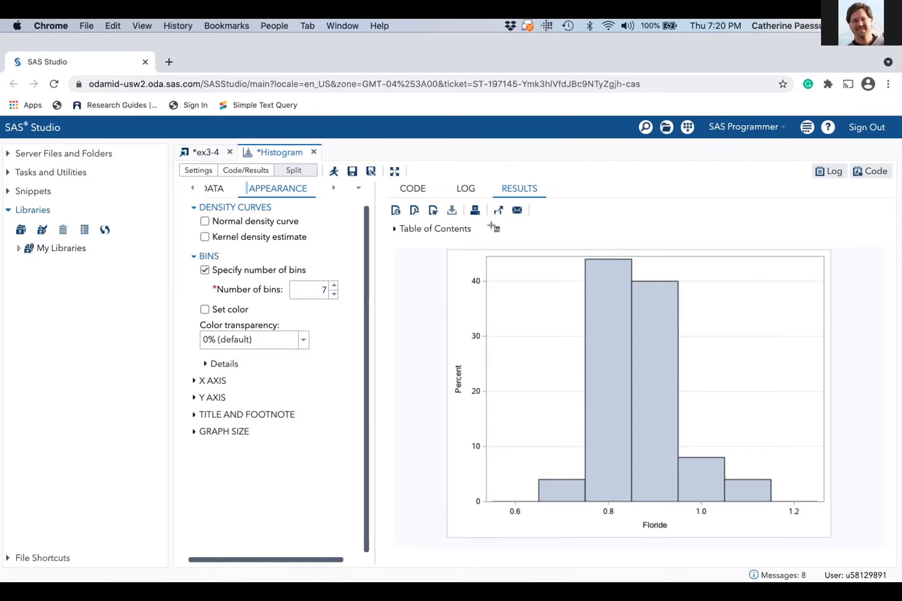
drag(434, 240, 845, 558)
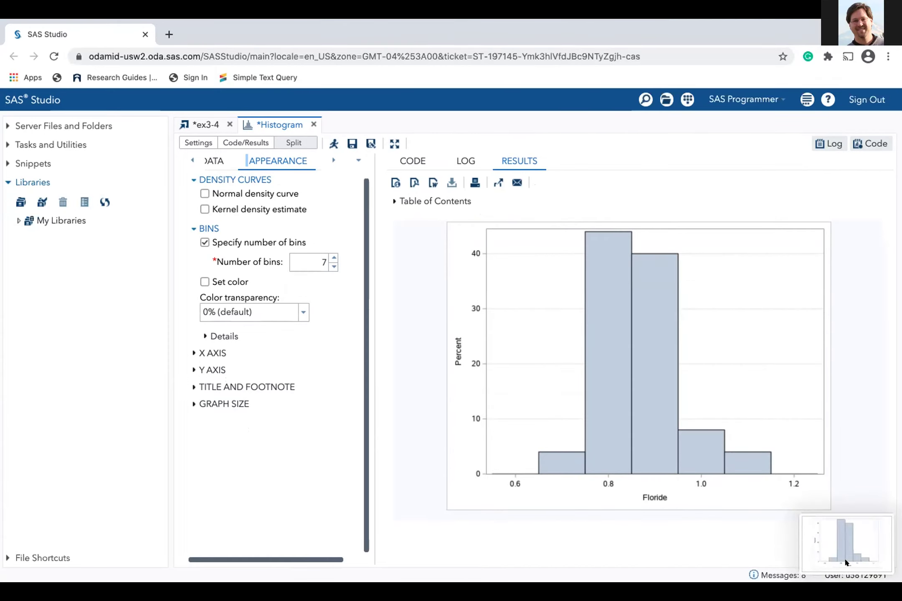
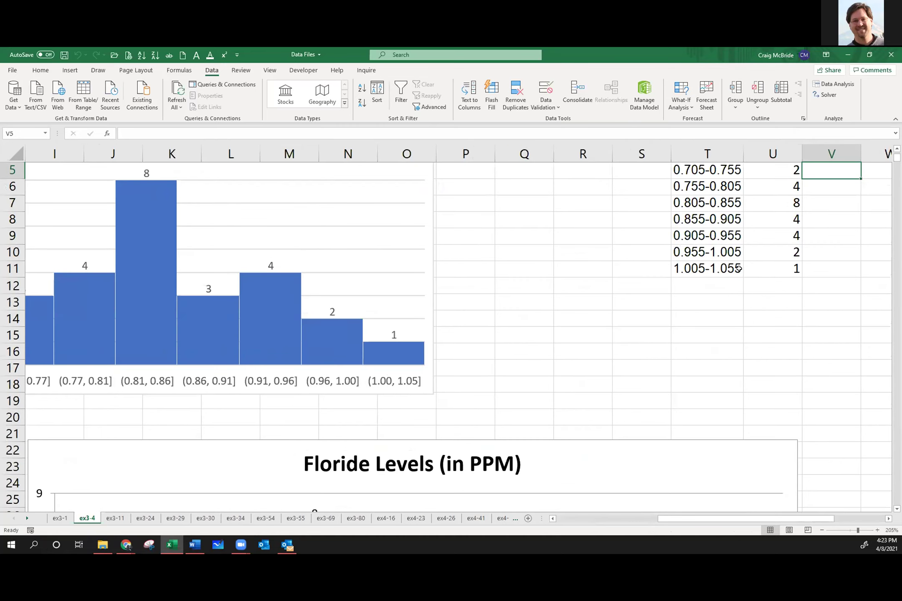
On the Excel ex3-4 sheet, enter the formula =U5/25 in cell V5, beside the first bin's frequency.
scroll(773, 270, up, 2)
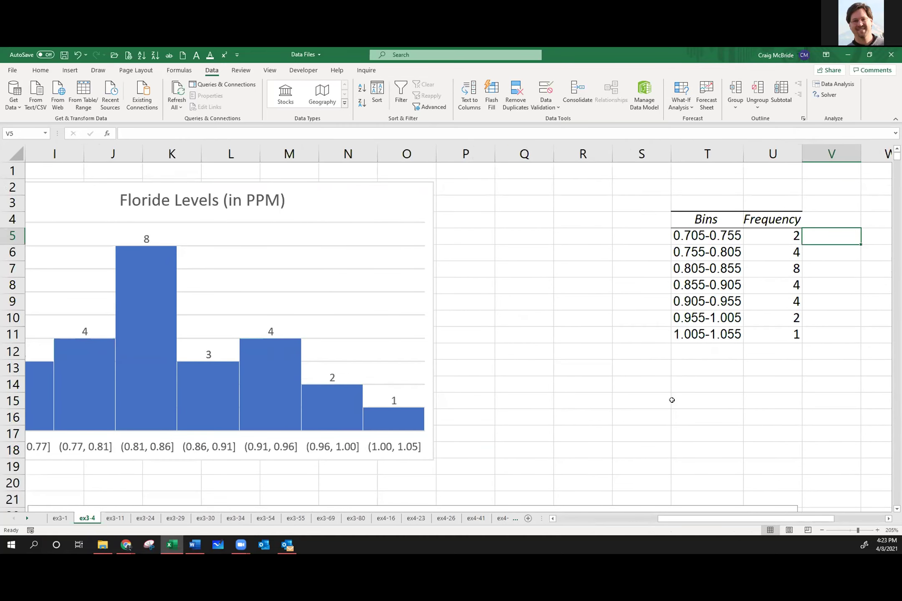
drag(679, 520, 734, 520)
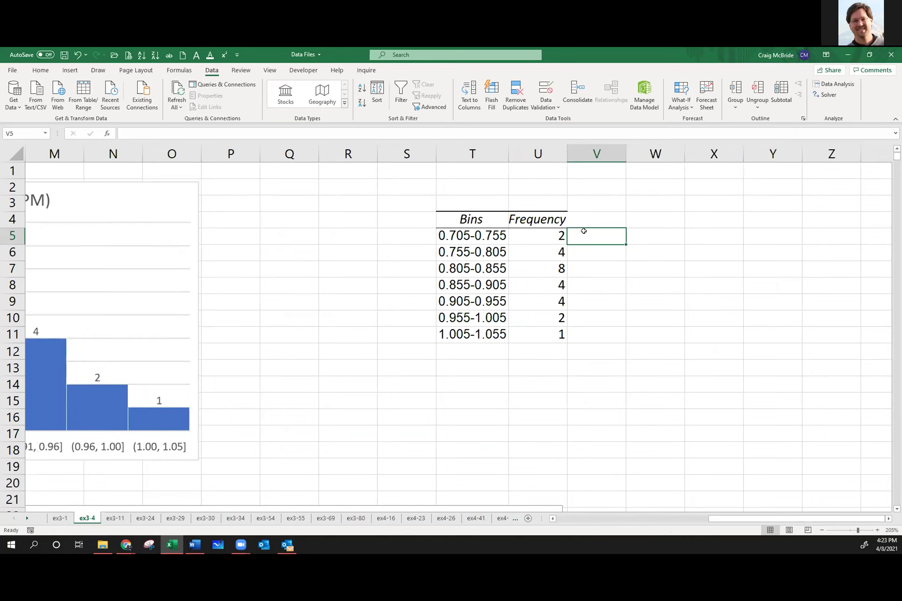
click(203, 128)
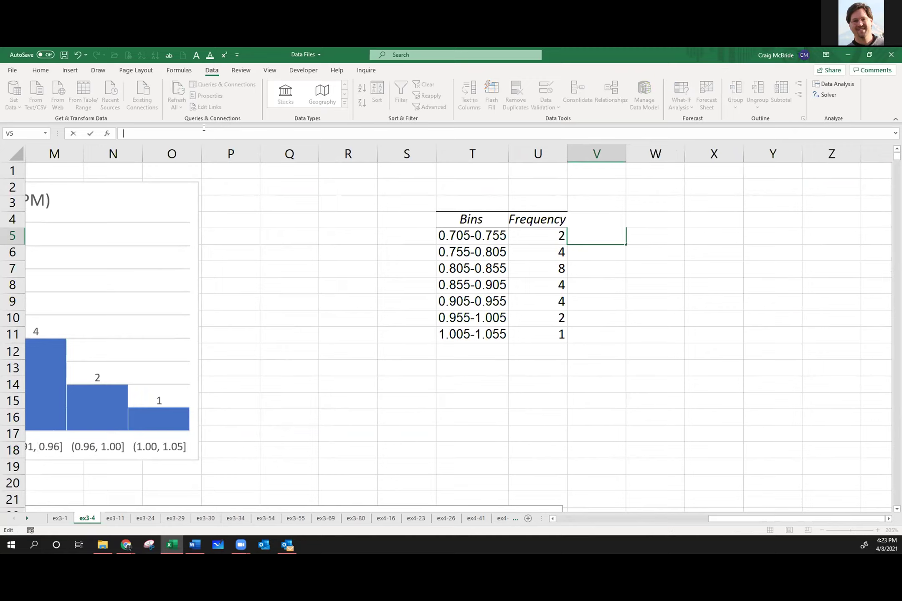
text(=)
click(526, 236)
text(/25)
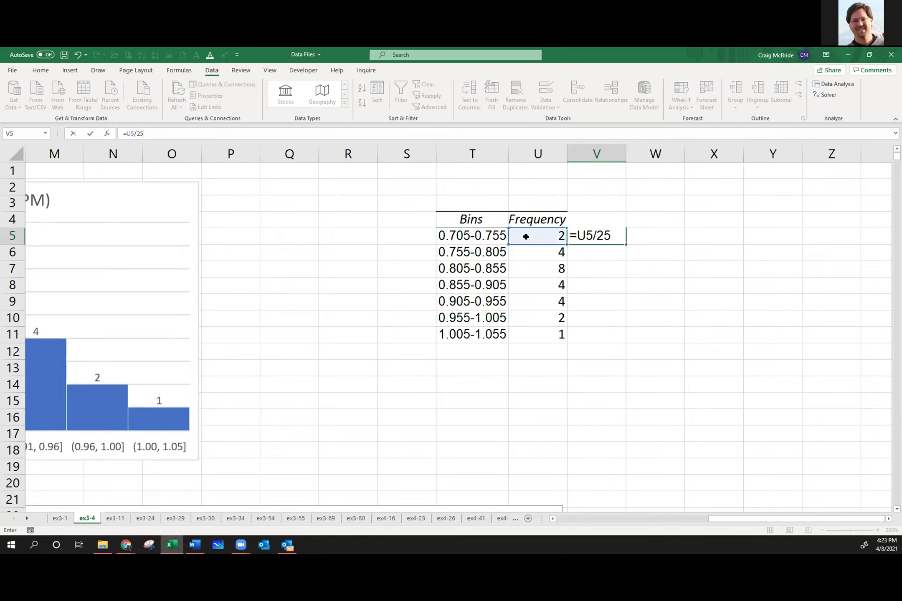
key(Return)
Format cell V5 as a percentage with two decimals and fill its formula down through V11.
click(598, 235)
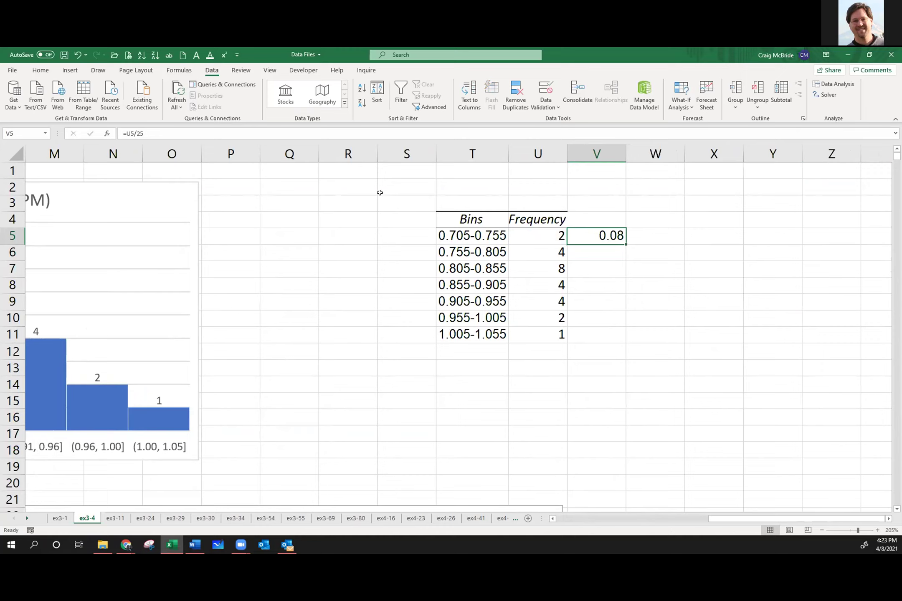
click(46, 71)
click(345, 103)
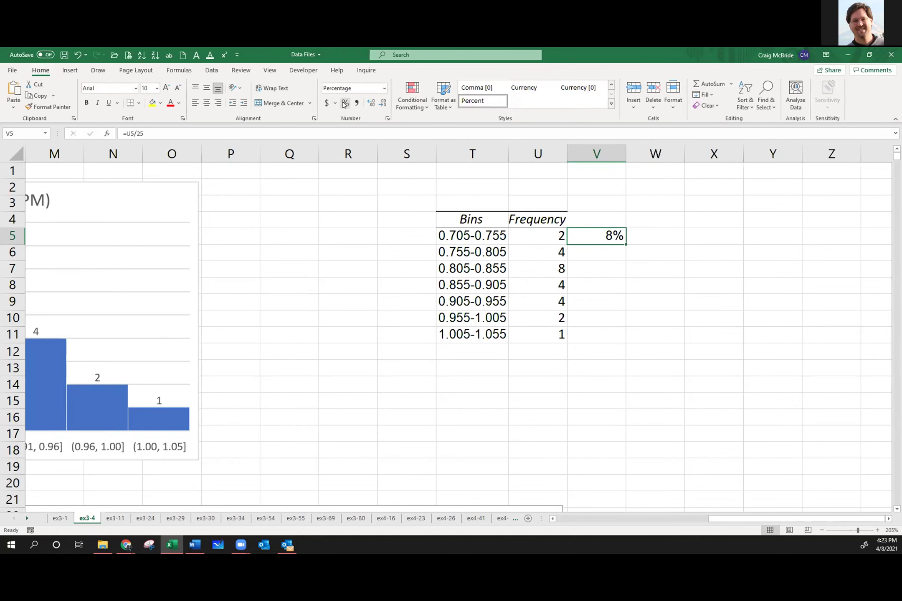
click(371, 103)
click(371, 103)
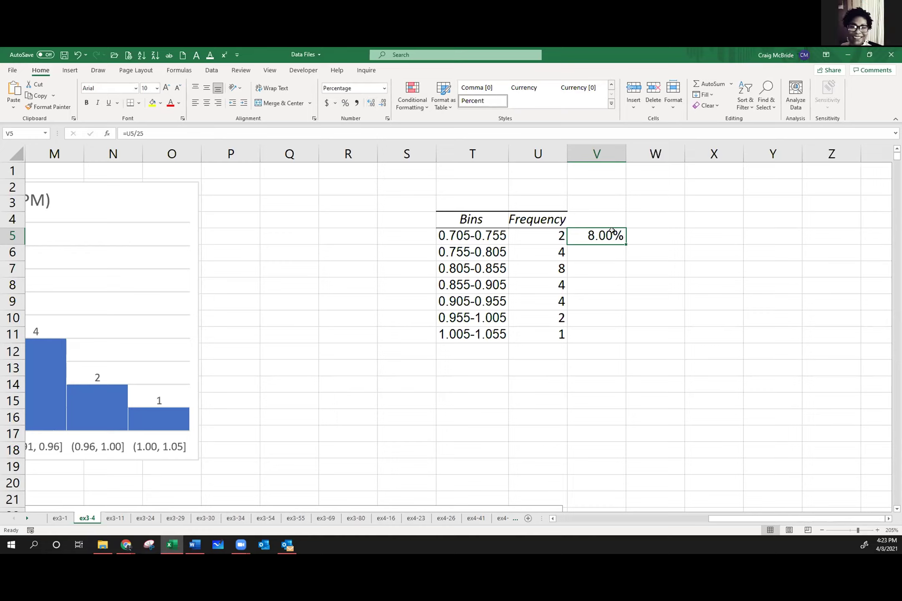
drag(623, 241, 619, 333)
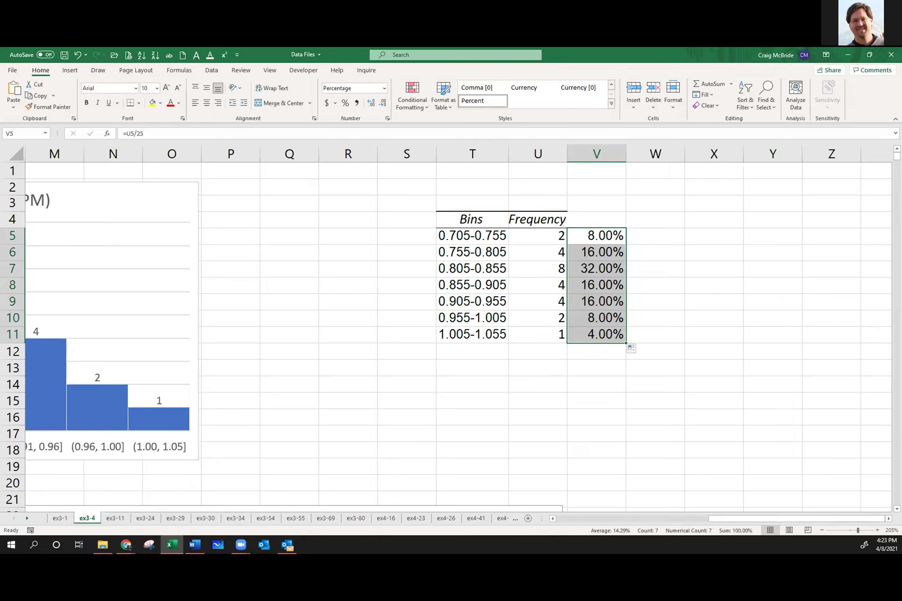
Switch to SAS Studio in Chrome, consult question 3.4 in the Week 2 Questions Word document, and return to SAS Studio.
key(alt+Tab)
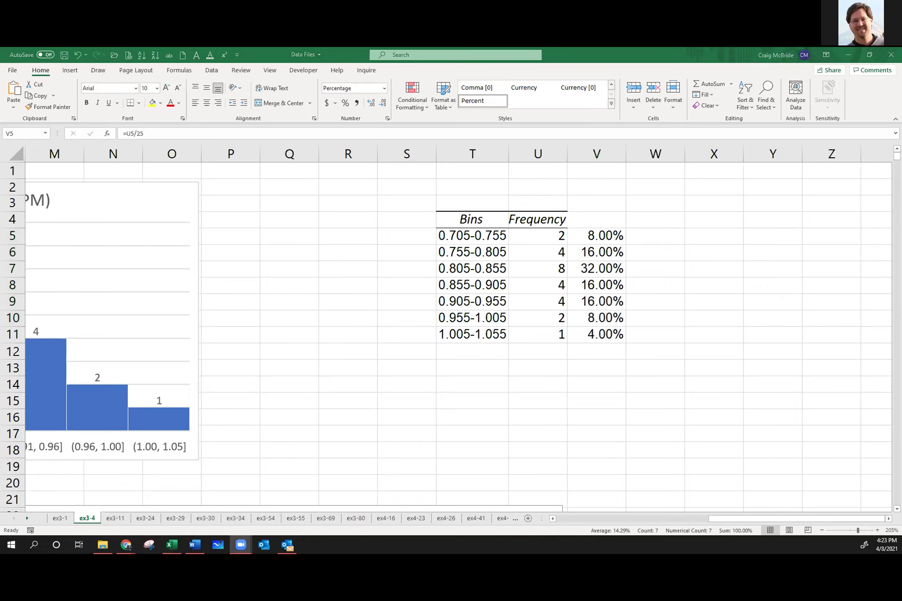
mouse_move(122, 542)
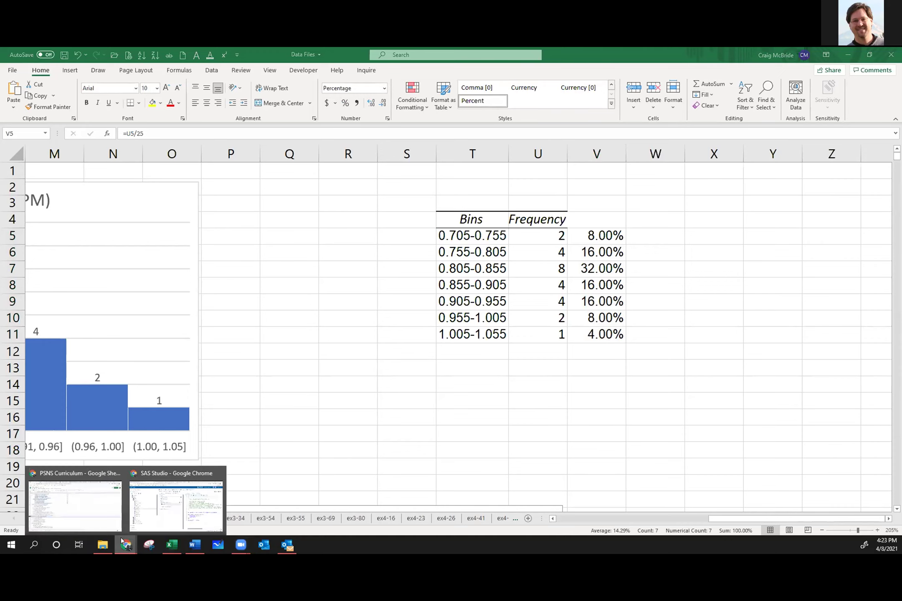
click(152, 519)
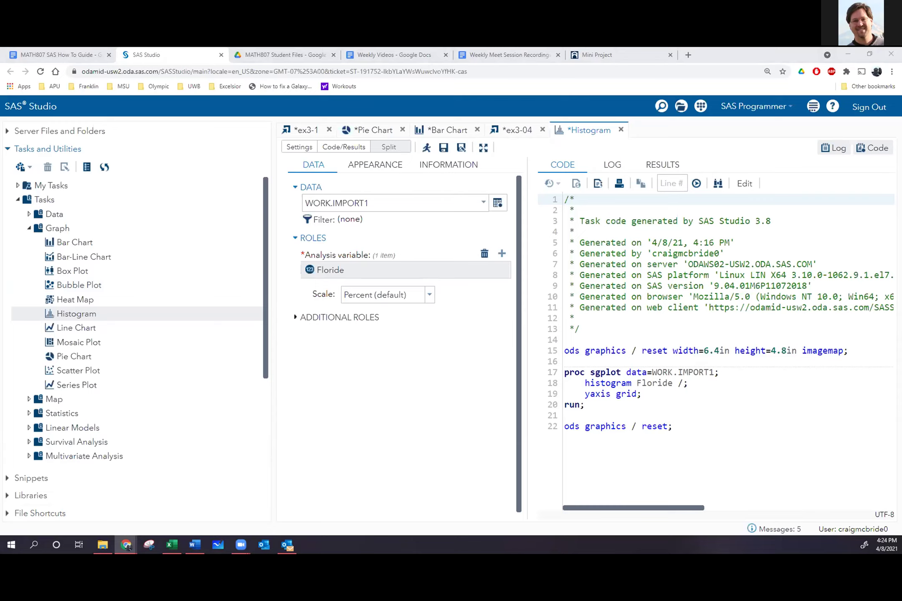
click(193, 546)
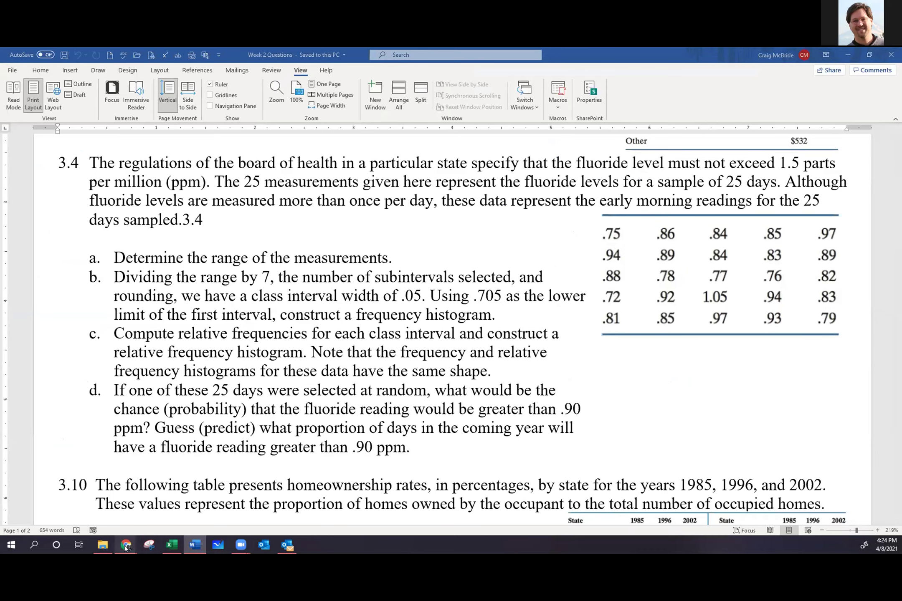
mouse_move(125, 547)
click(153, 519)
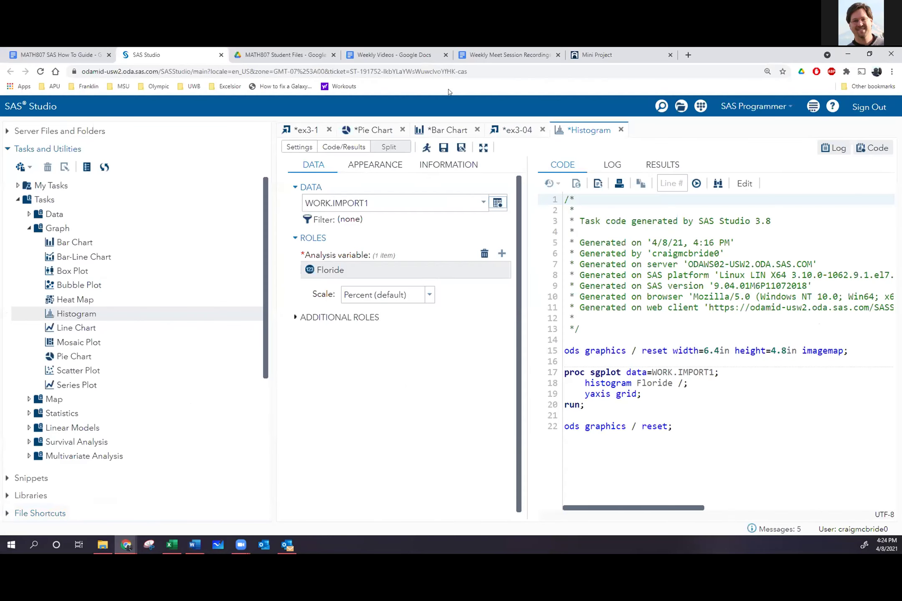
Look through the Week 3 to Week 5 lists in the Weekly Videos Google Doc, and return to SAS Studio.
click(394, 54)
scroll(351, 262, down, 5)
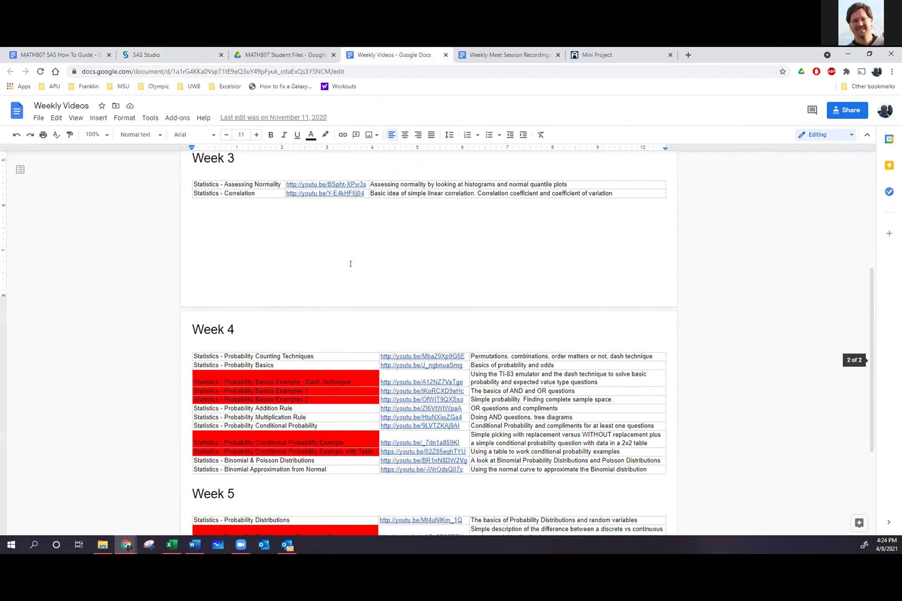
scroll(351, 263, down, 1)
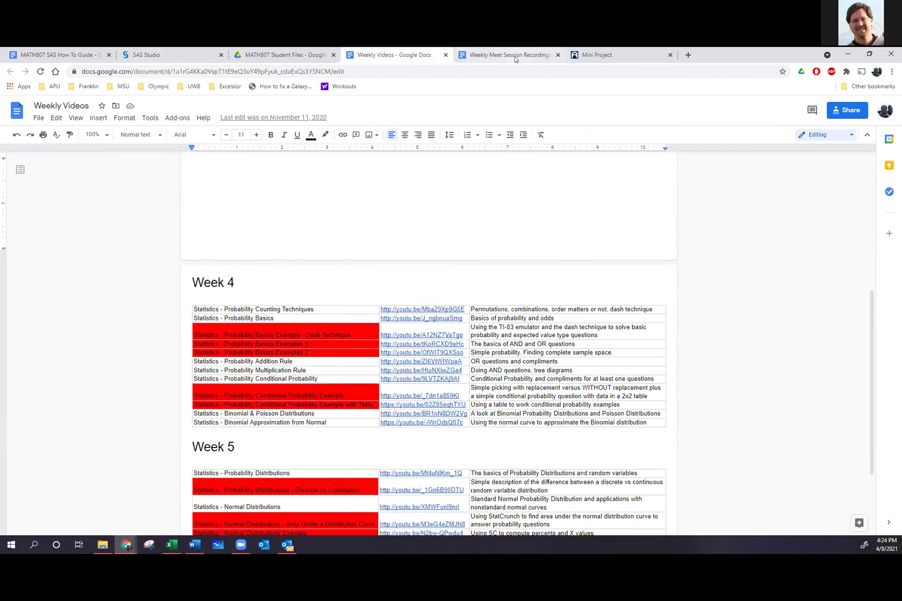
click(154, 54)
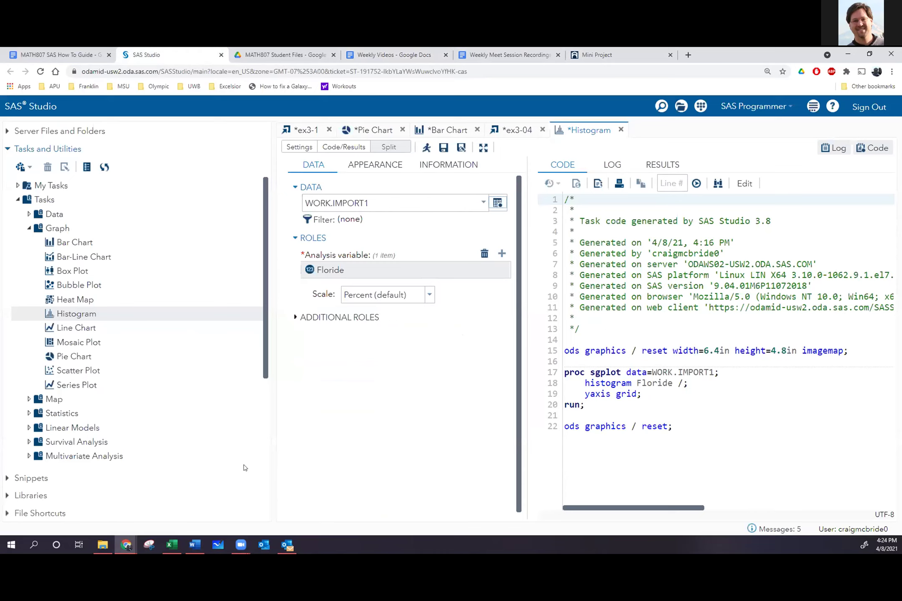
In Word, review question 3.4 part d, selecting "of these 25 days" and "greater than .90 ppm", and return to the Excel frequency table.
click(194, 546)
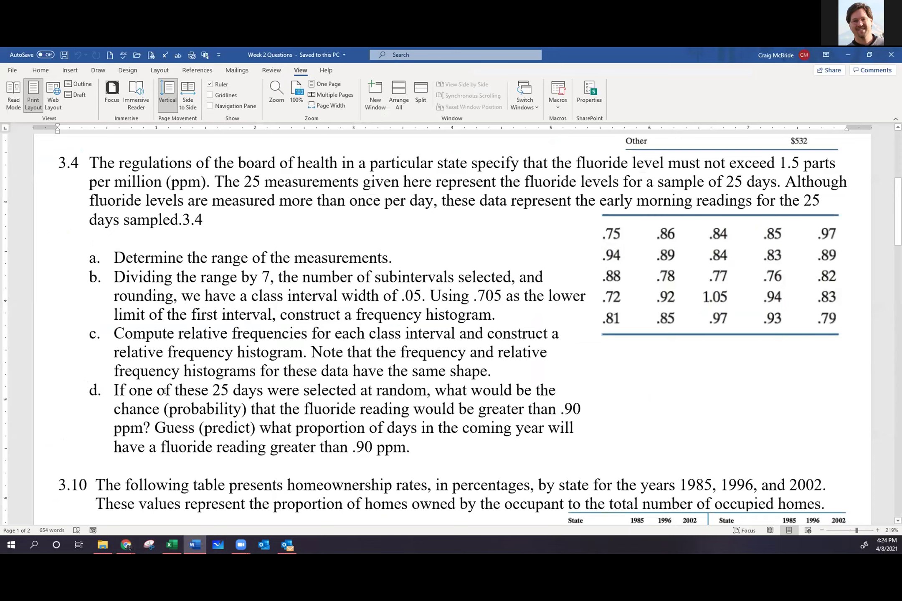
drag(163, 391, 268, 390)
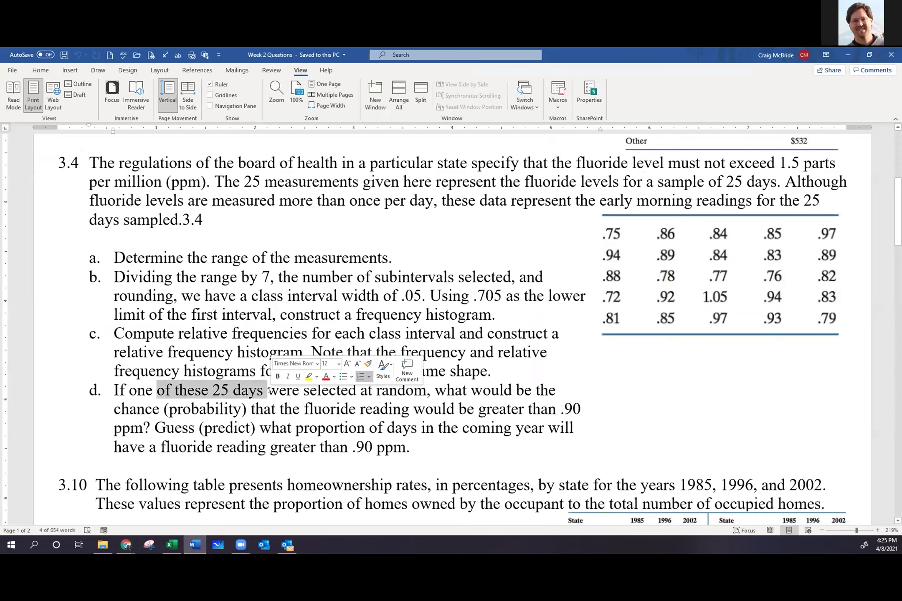
click(261, 455)
drag(269, 447, 396, 447)
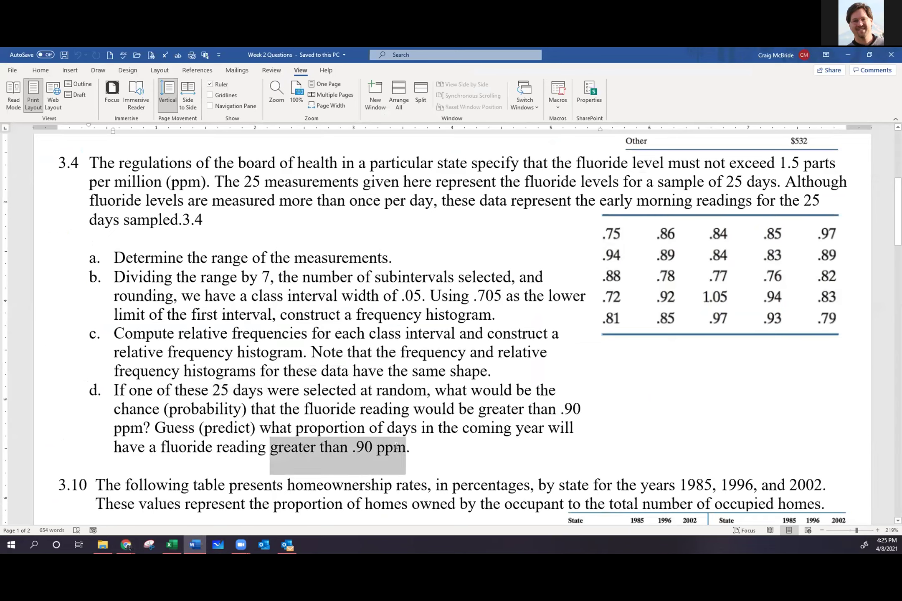
click(171, 545)
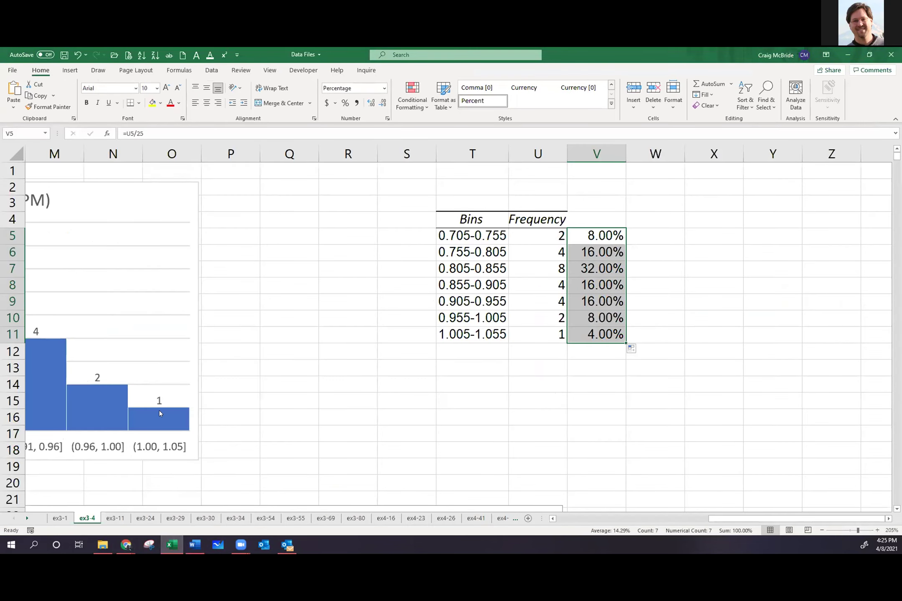
On the ex3-4 sheet, select the fluoride readings above 0.90 in cells A20 through A26.
drag(726, 520, 552, 524)
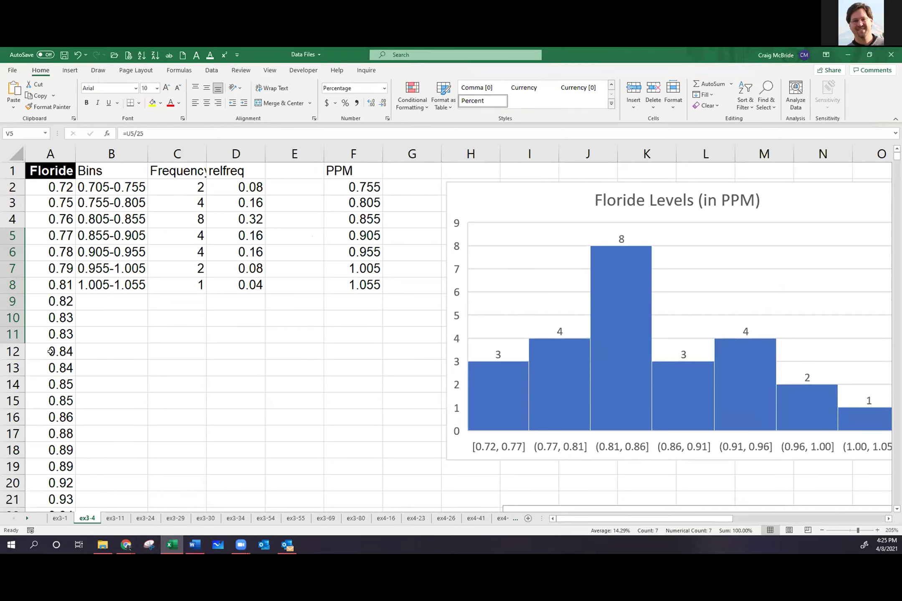
scroll(50, 352, down, 2)
scroll(50, 352, down, 2)
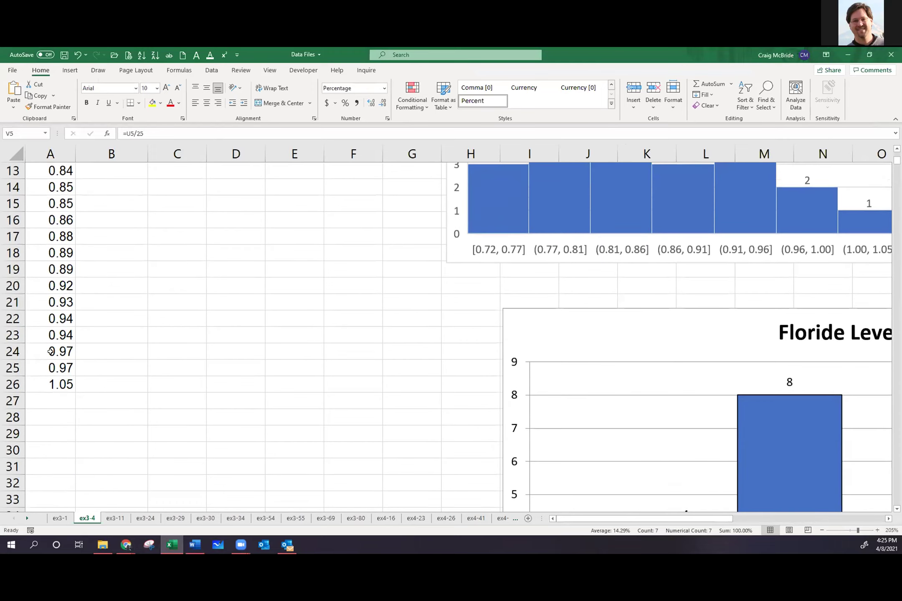
click(59, 282)
drag(58, 307, 58, 382)
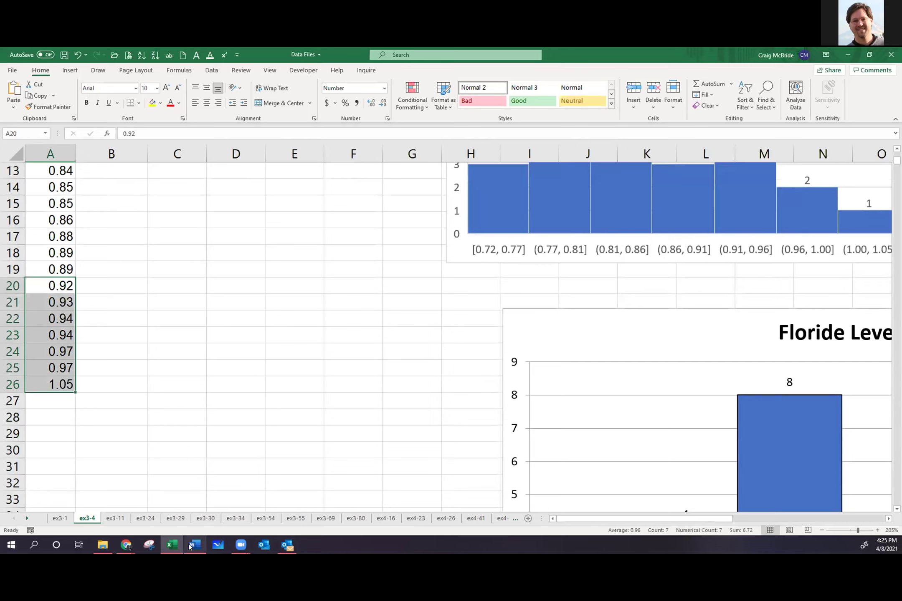
Switch to question 3.4 in the Word document, go on to SAS Studio, and return to the Excel workbook.
mouse_move(190, 547)
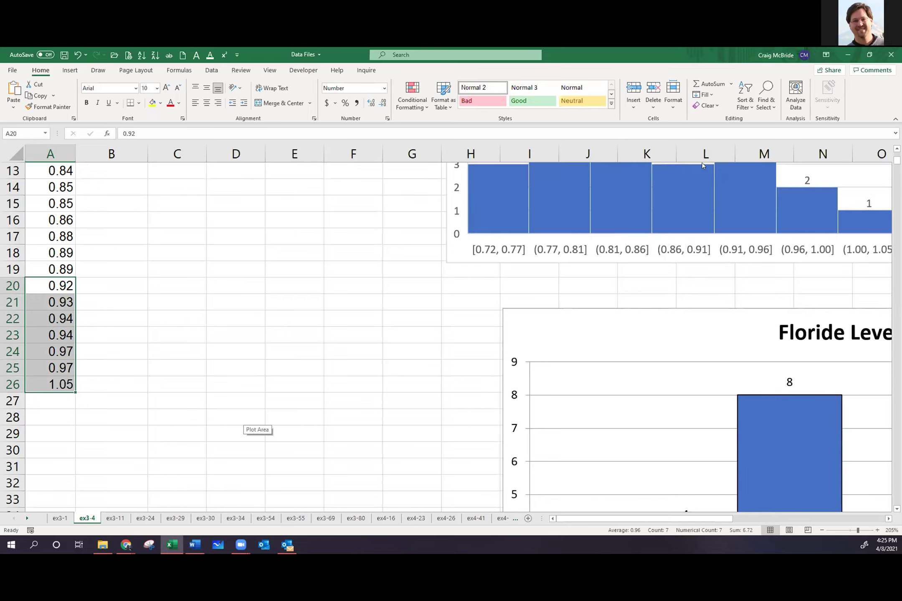
click(845, 57)
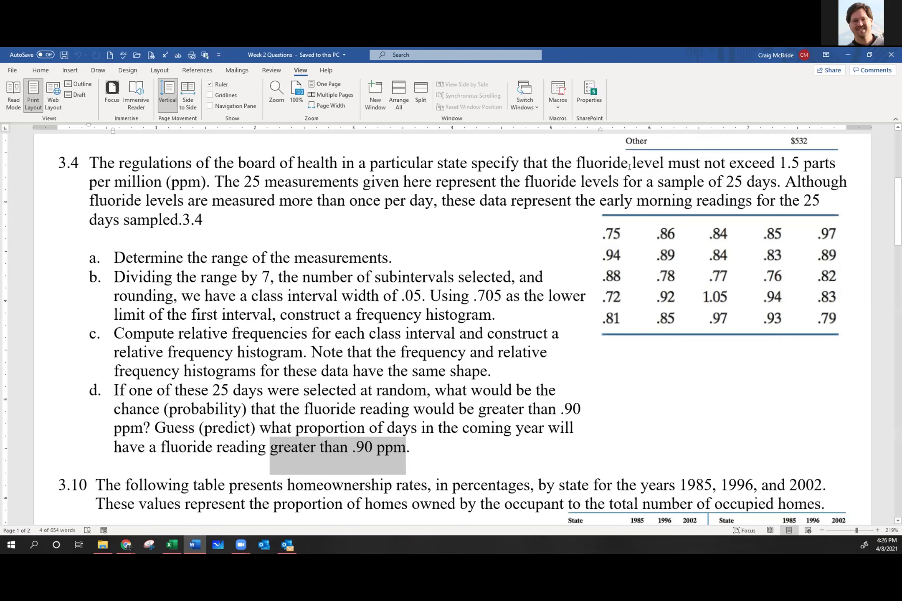
click(847, 57)
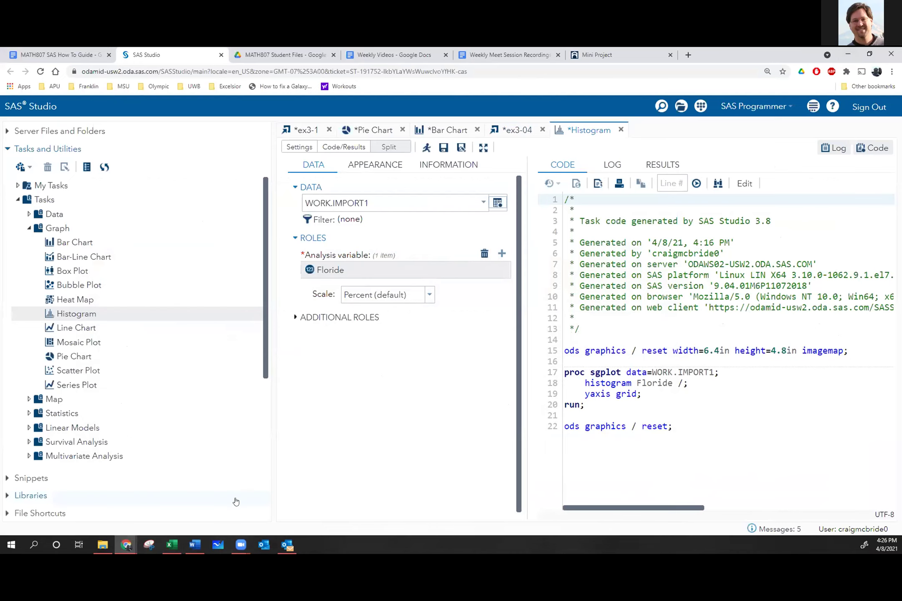
click(171, 544)
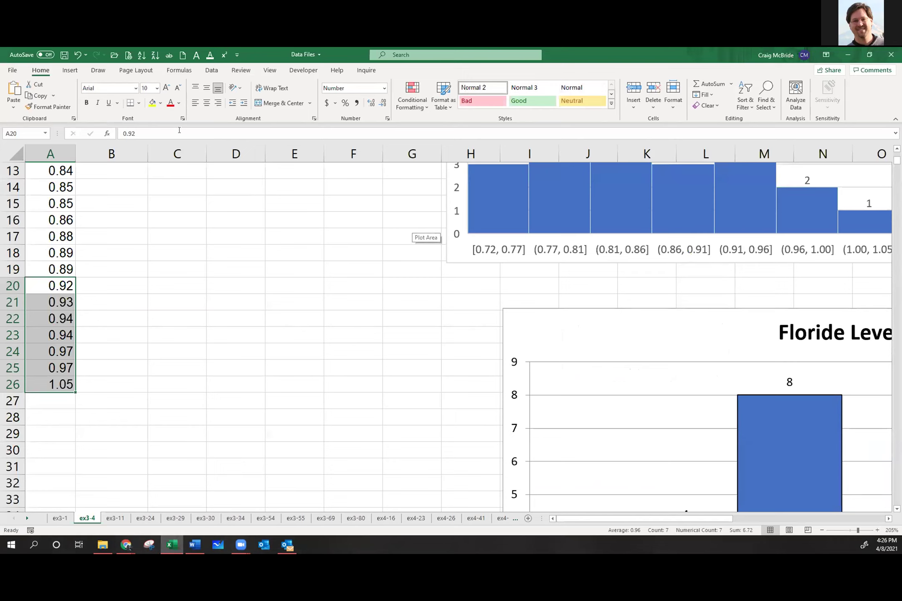
Try a 2-D pie chart of the readings in A20:A26, and delete the chart.
click(71, 70)
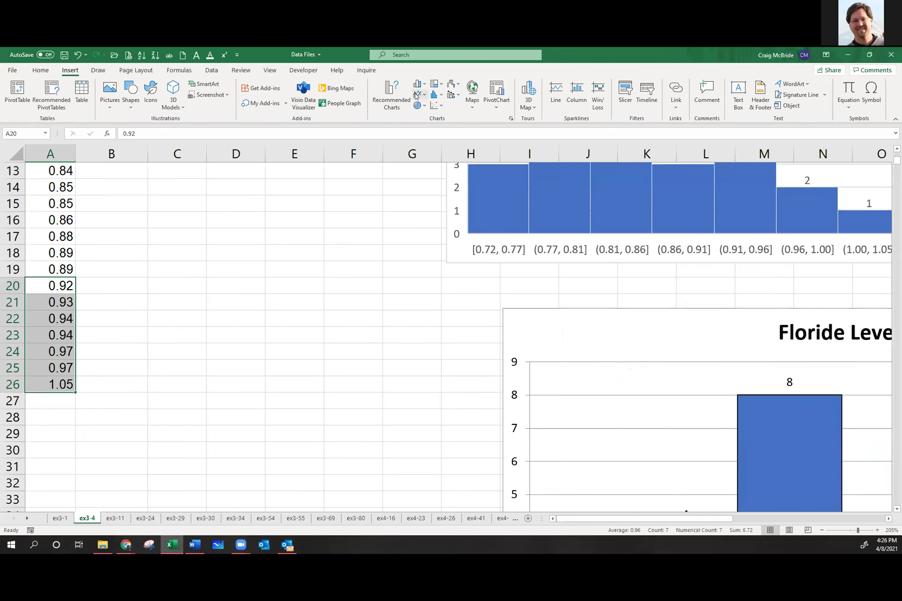
click(420, 105)
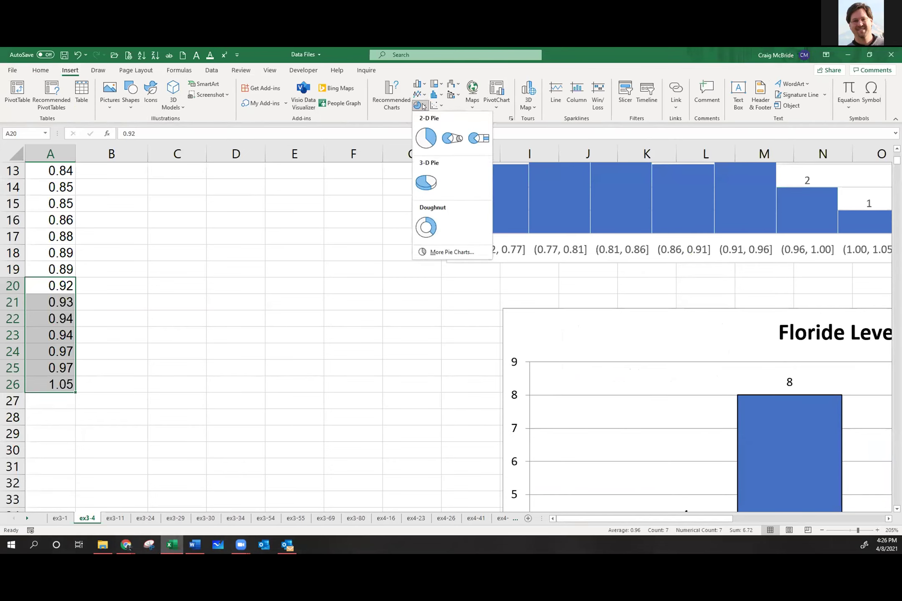
click(427, 135)
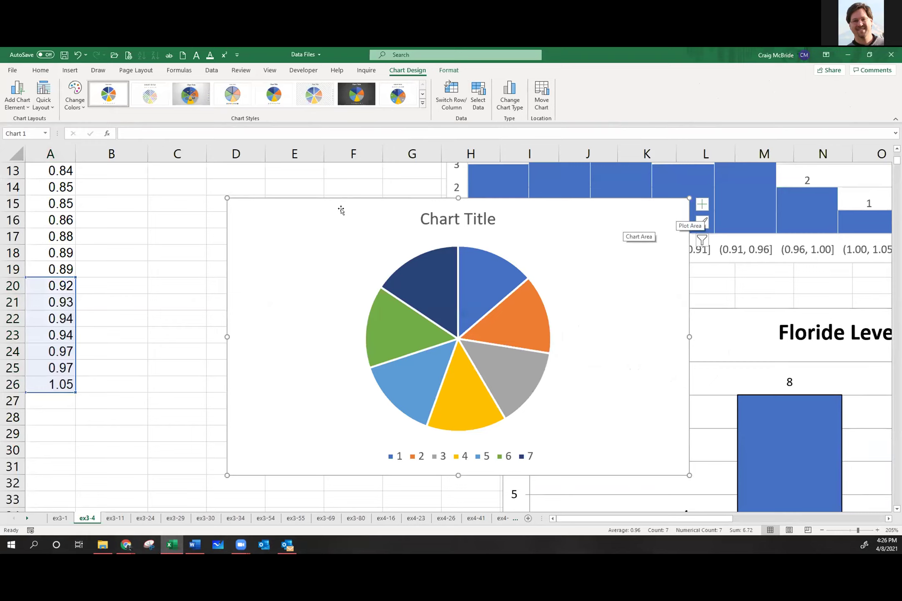
drag(343, 214, 277, 208)
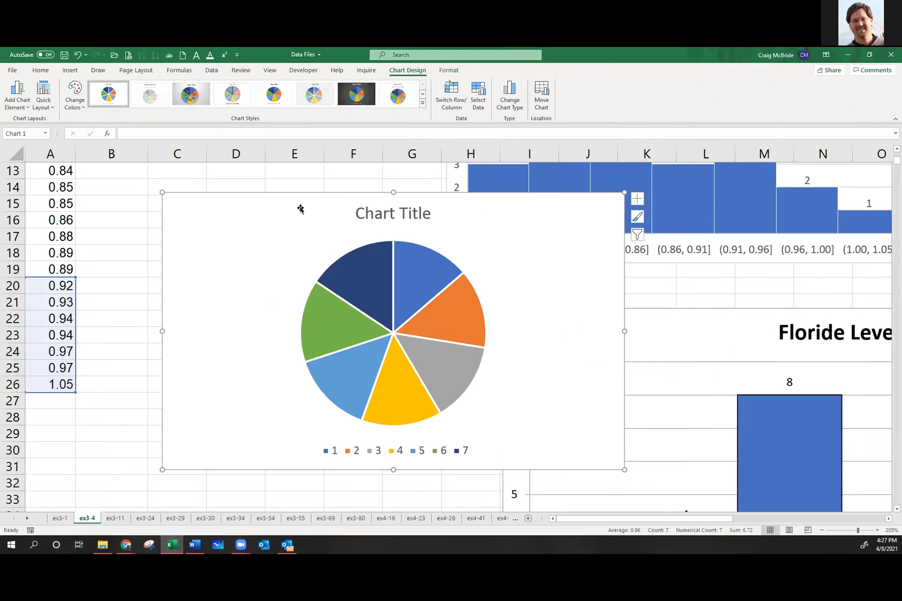
key(Delete)
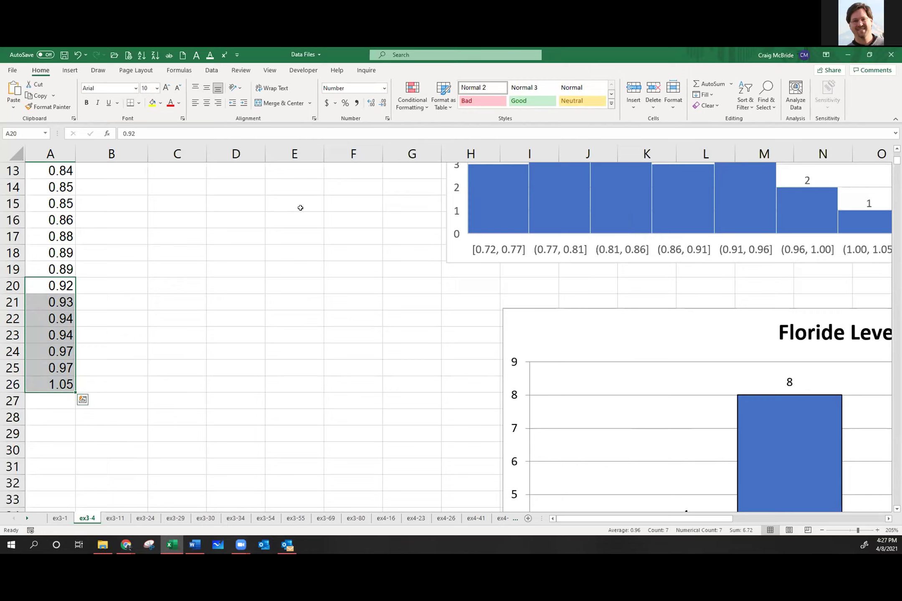
Reset the worksheet zoom to 100% and view the ex3-4 tables and histograms together.
click(169, 298)
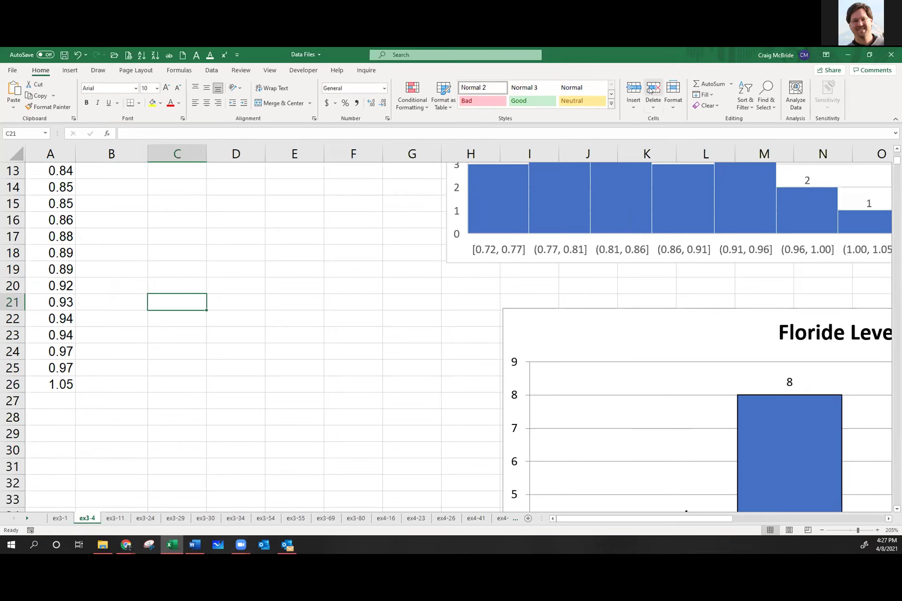
click(271, 71)
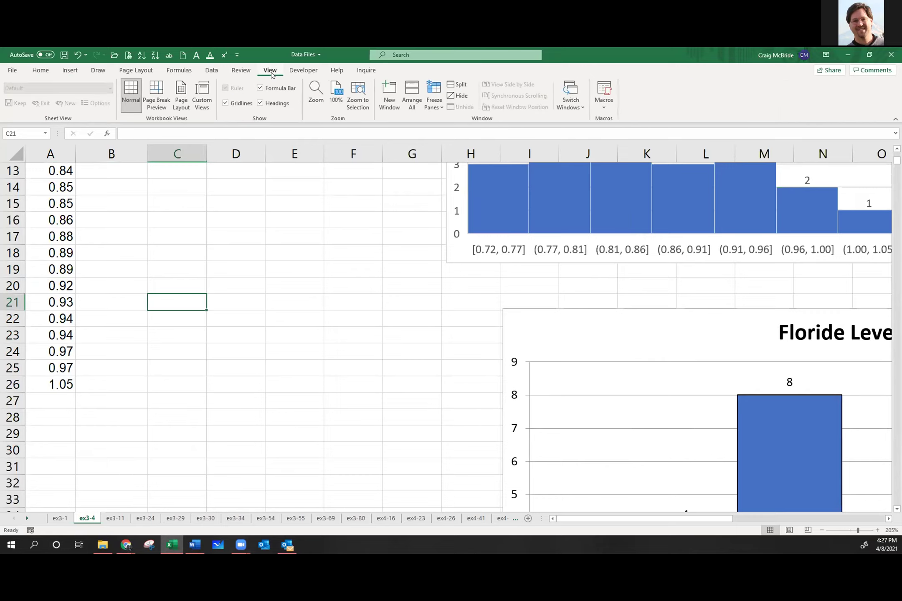
click(335, 89)
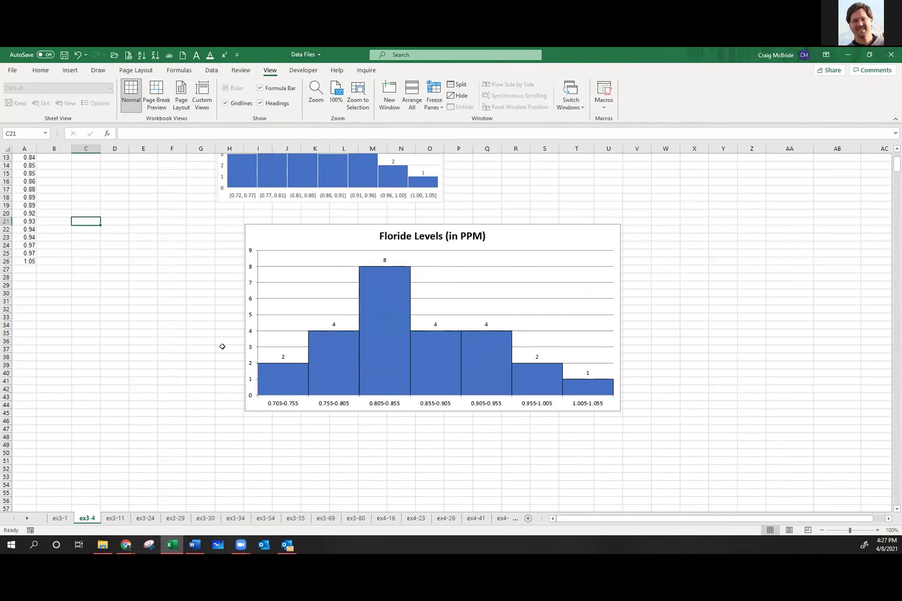
scroll(222, 346, up, 4)
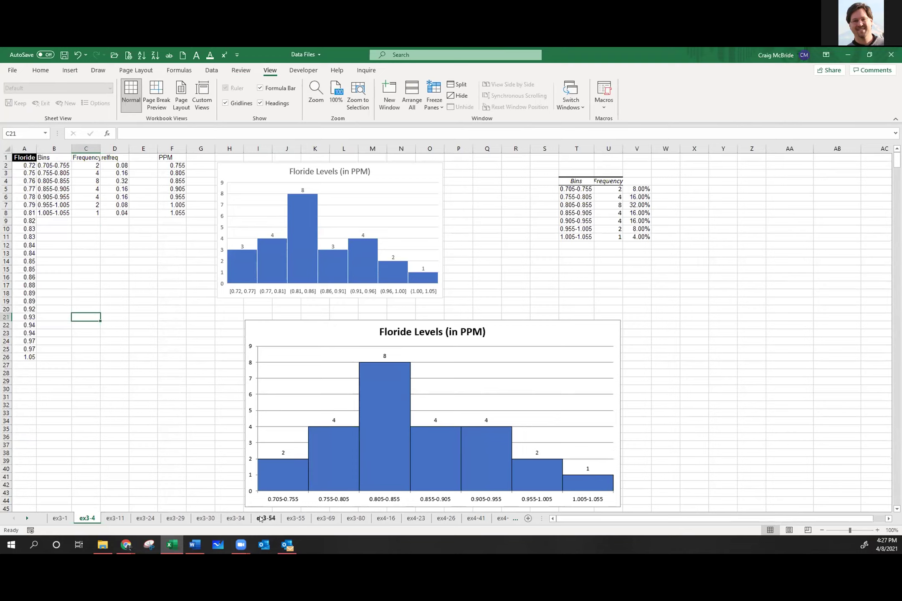
Switch to the Week 2 Questions document in Word and review exercises 3.10 and 3.11.
click(196, 544)
scroll(274, 312, down, 8)
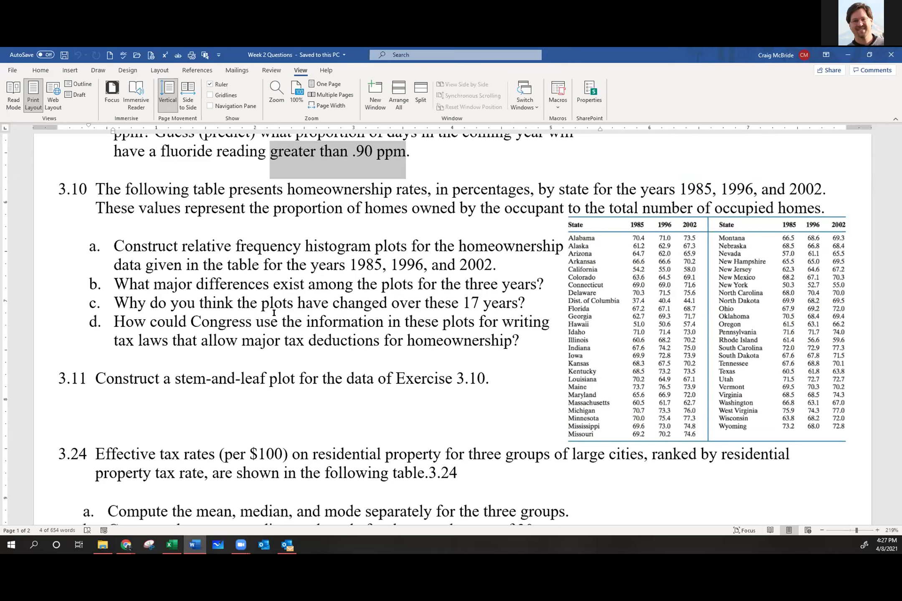
click(244, 379)
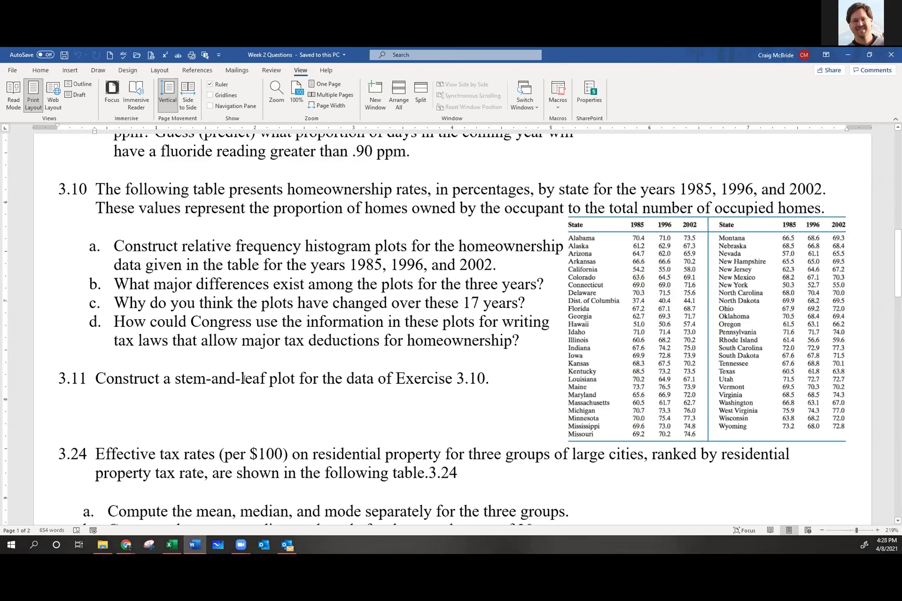
Switch to SAS Studio, import ex3-10.xlsx from the Data Files folder, and display its output data.
mouse_move(127, 544)
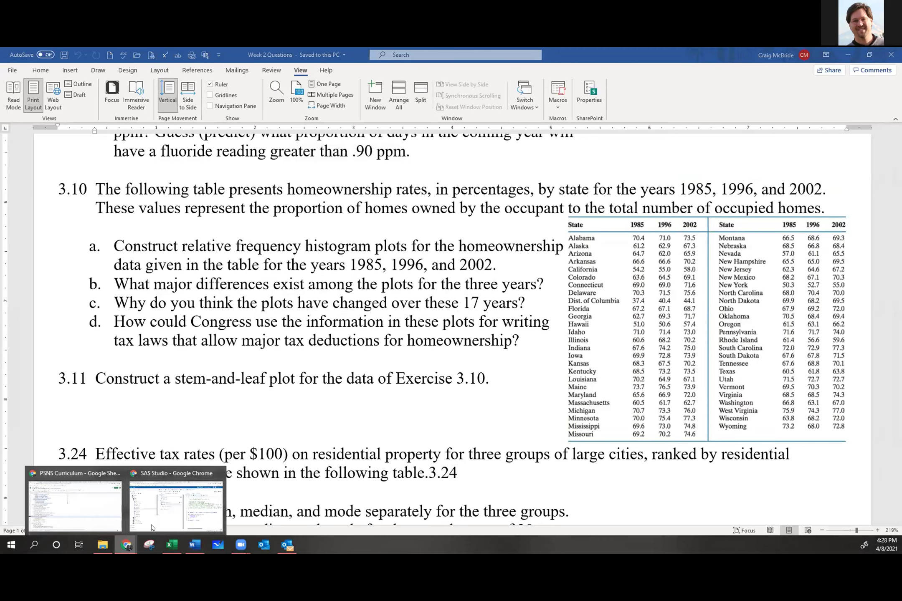
click(152, 527)
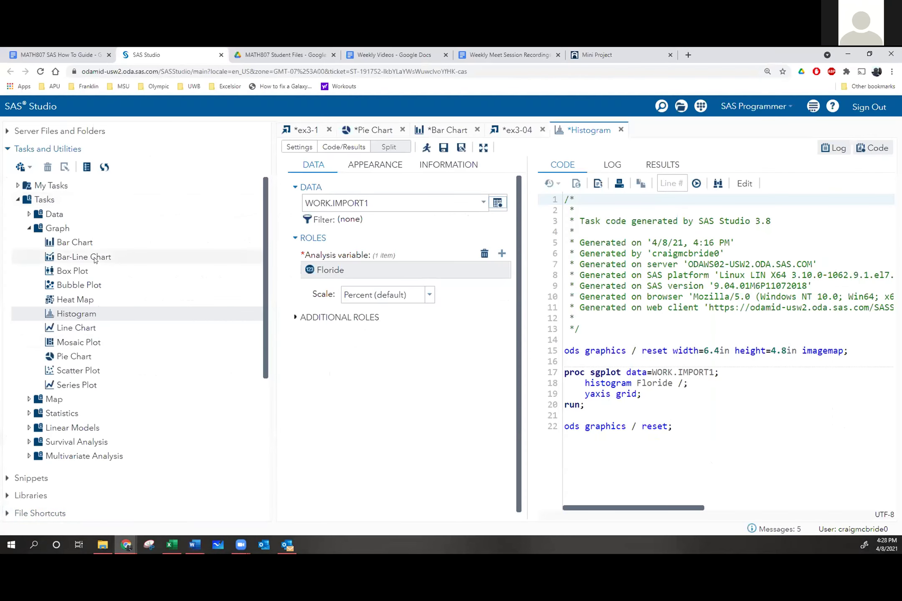
click(11, 130)
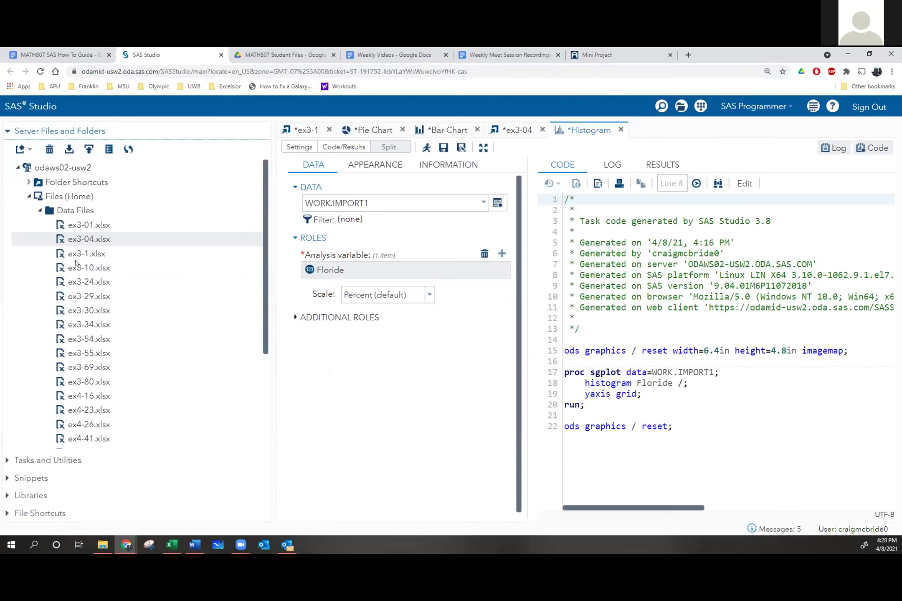
double_click(78, 267)
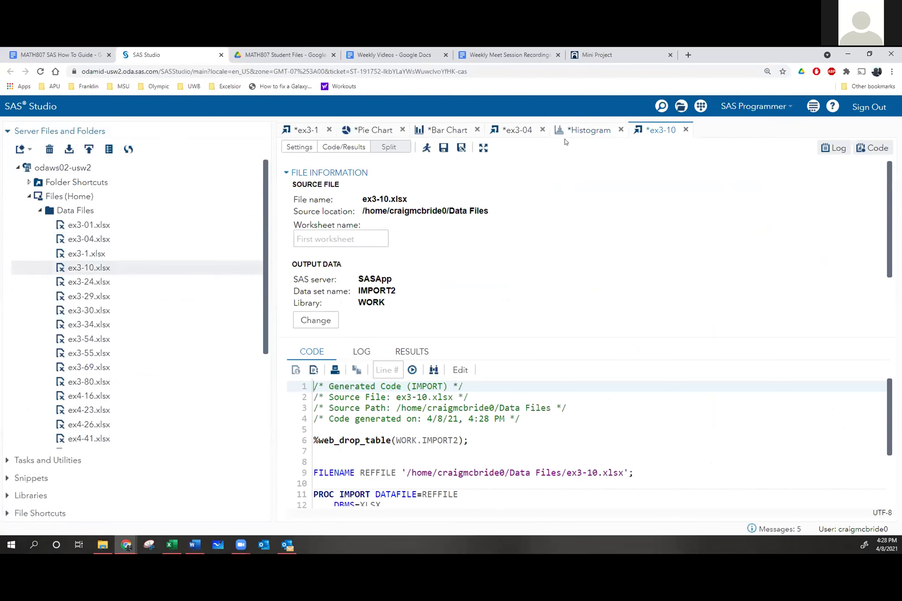
click(426, 147)
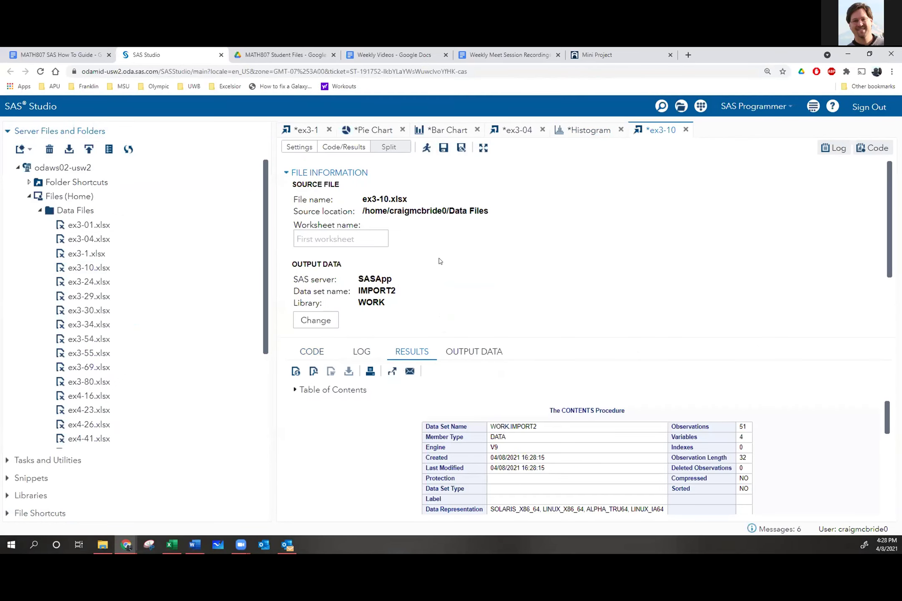
click(460, 351)
mouse_move(514, 505)
mouse_down()
mouse_move(566, 510)
mouse_move(524, 510)
mouse_up()
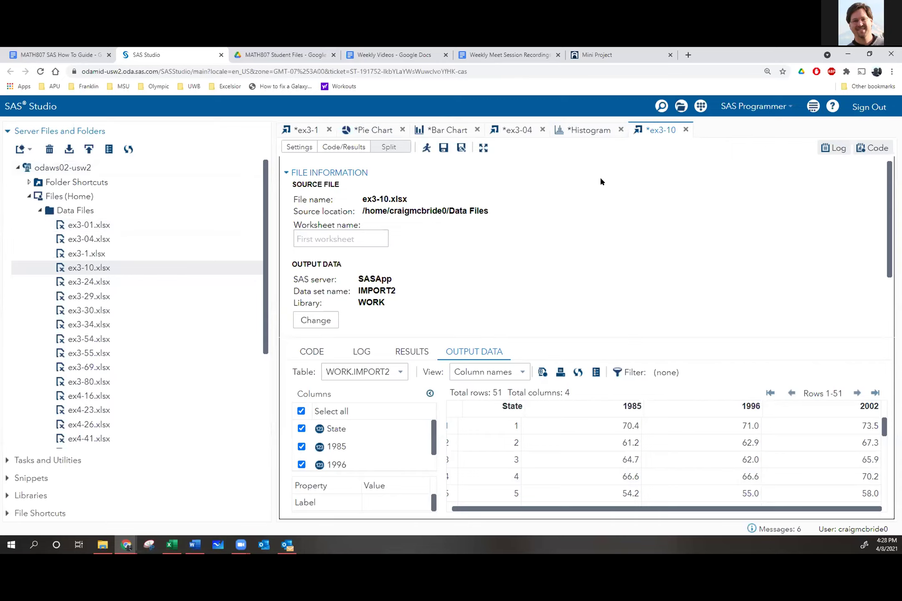
Open the Histogram task's generated code as an editable program and delete all of its code.
click(585, 131)
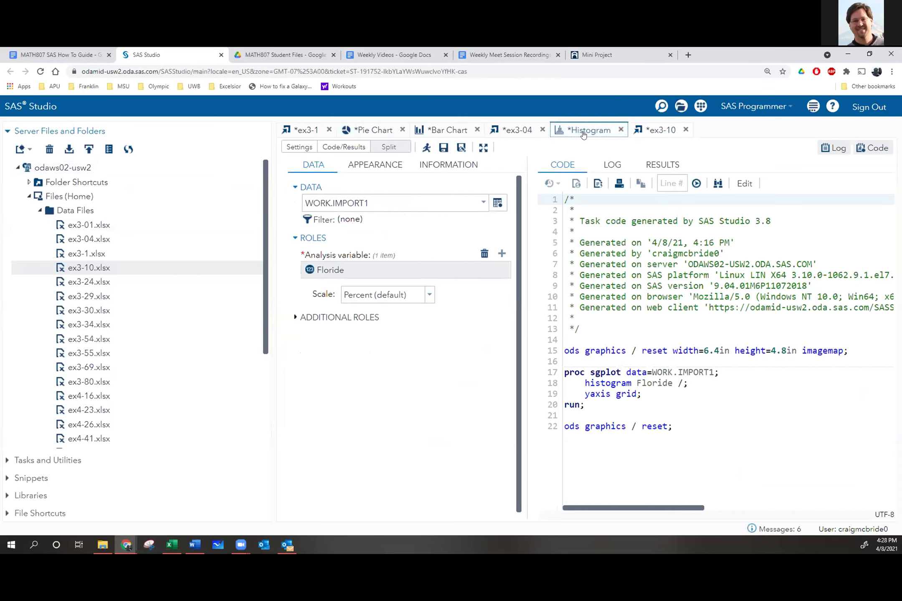
click(742, 183)
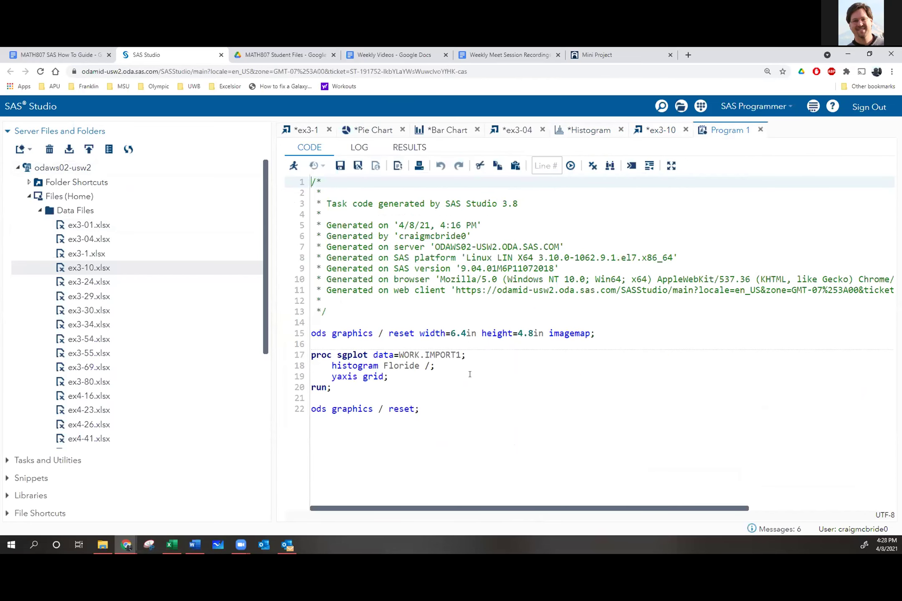
drag(434, 408, 309, 181)
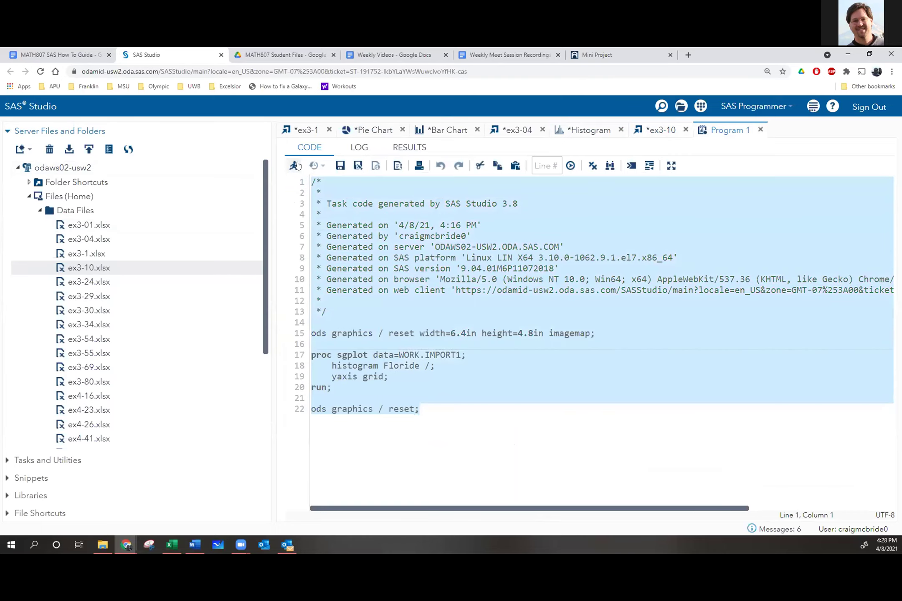
key(Delete)
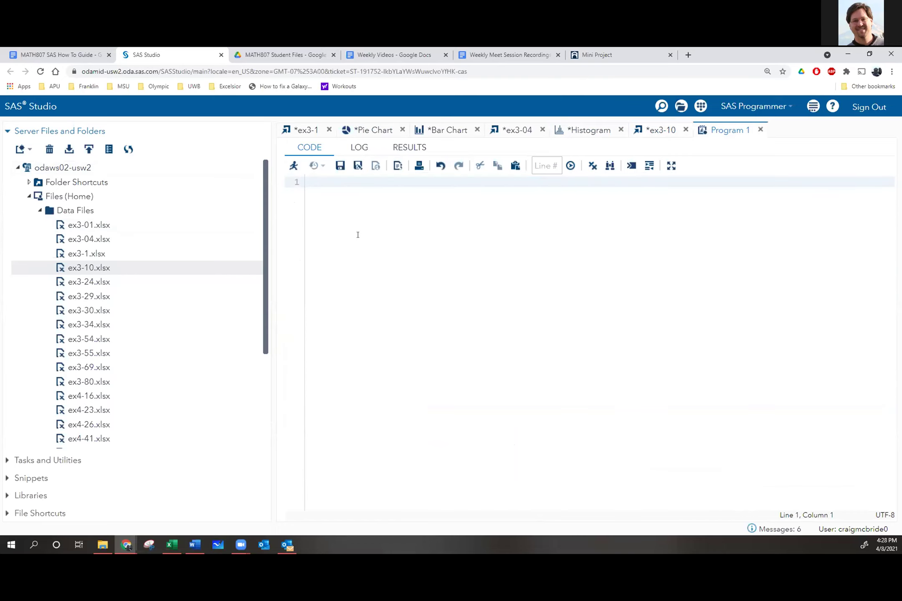
Copy the stem-and-leaf plot code, from "ods graphics off;" to "run;", out of the MATH807 SAS How To Guide and return to SAS Studio.
click(60, 51)
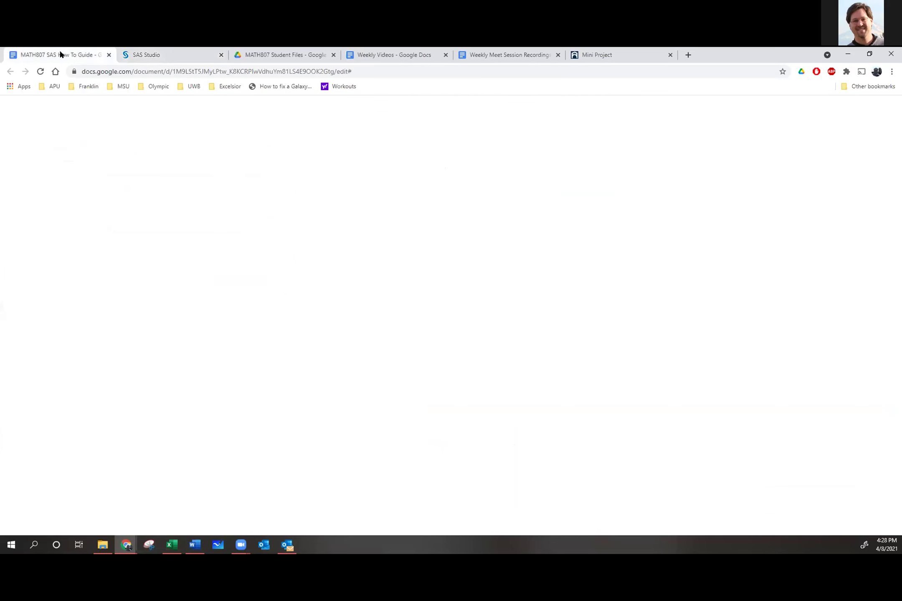
scroll(350, 332, down, 5)
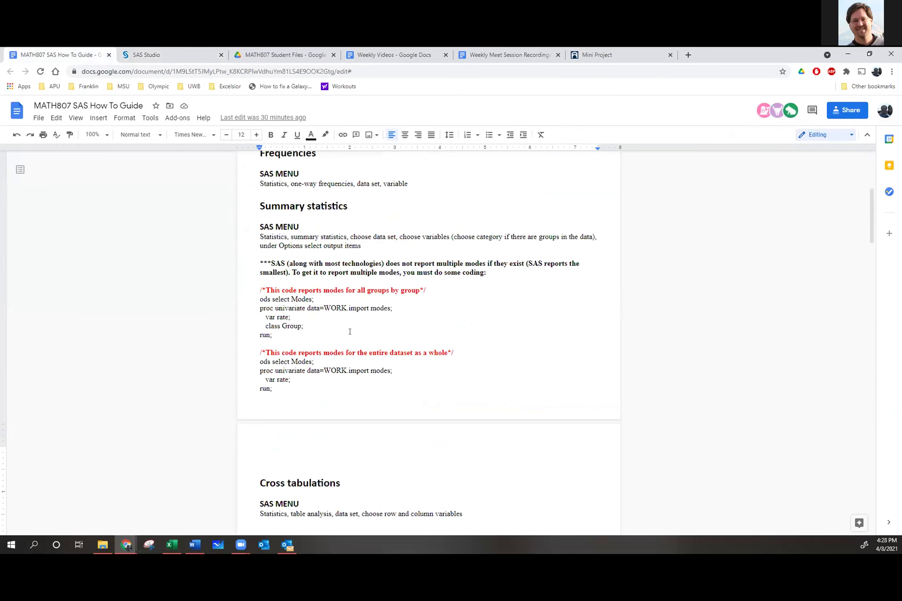
scroll(350, 332, down, 6)
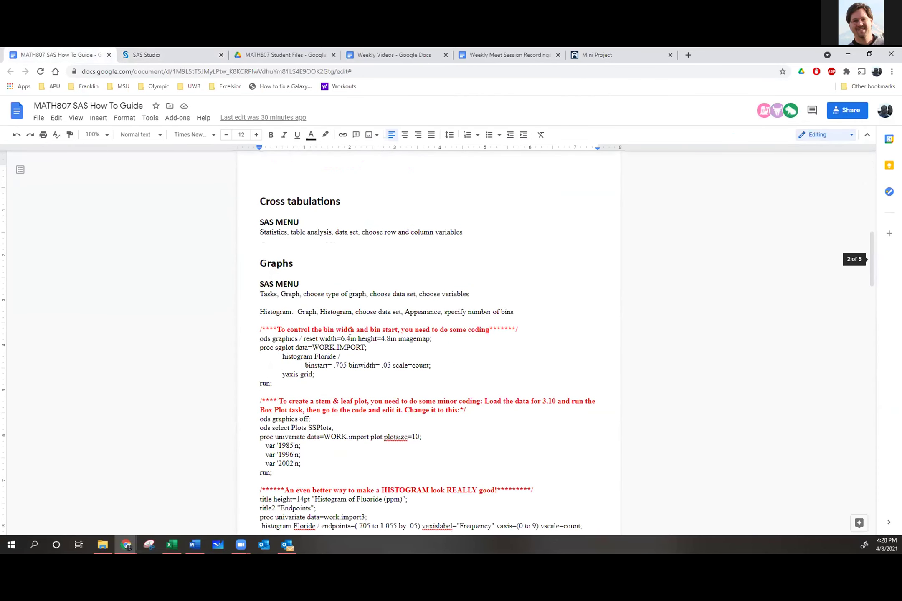
scroll(350, 332, down, 5)
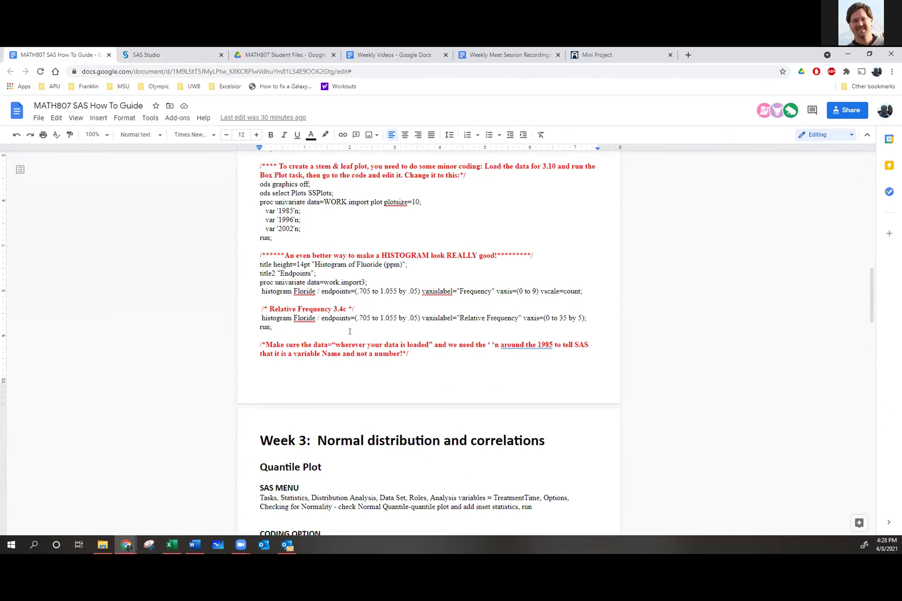
scroll(350, 331, up, 2)
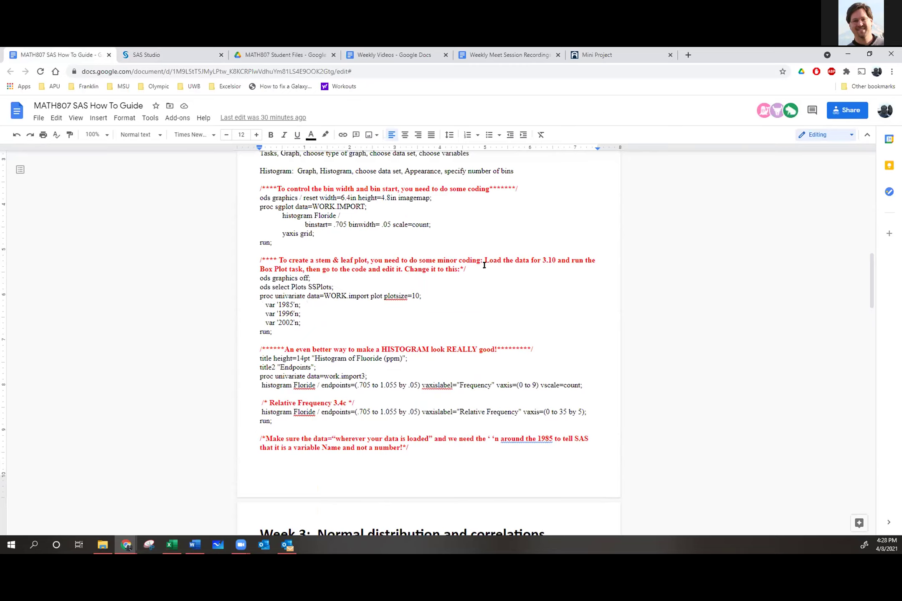
drag(260, 278, 307, 326)
key(ctrl+c)
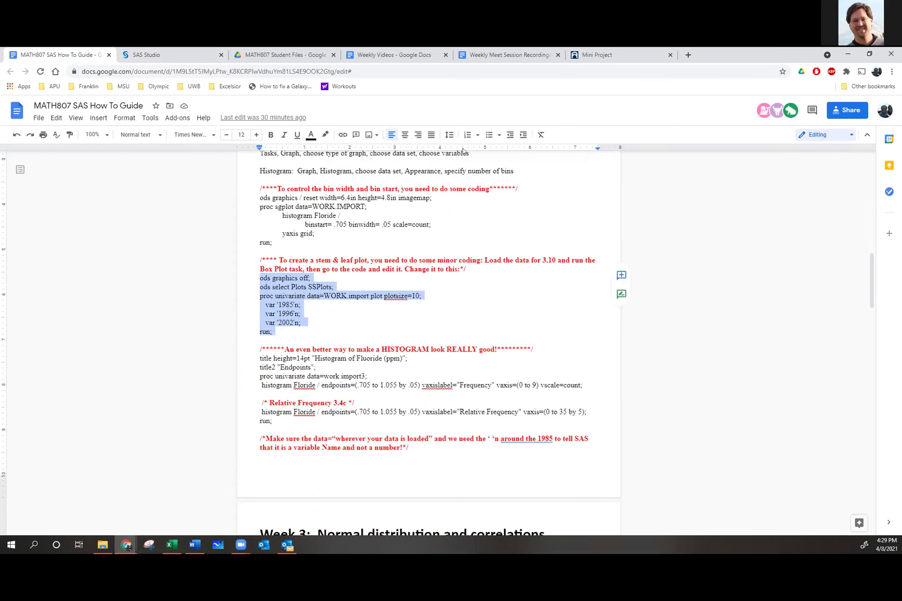
click(190, 57)
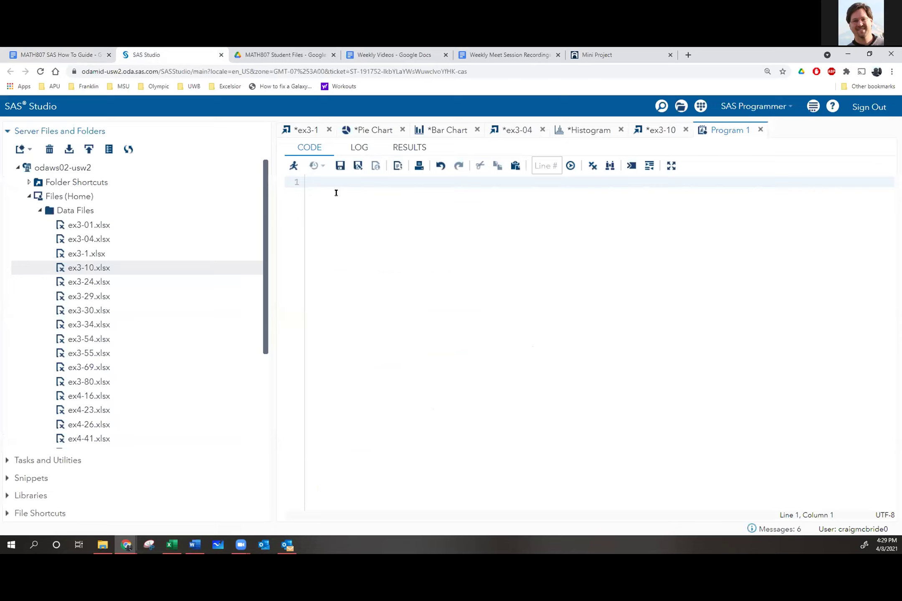
Paste the copied stem-and-leaf code into the empty program and set its data set to WORK.import2, the output of the ex3-10 import.
key(ctrl+v)
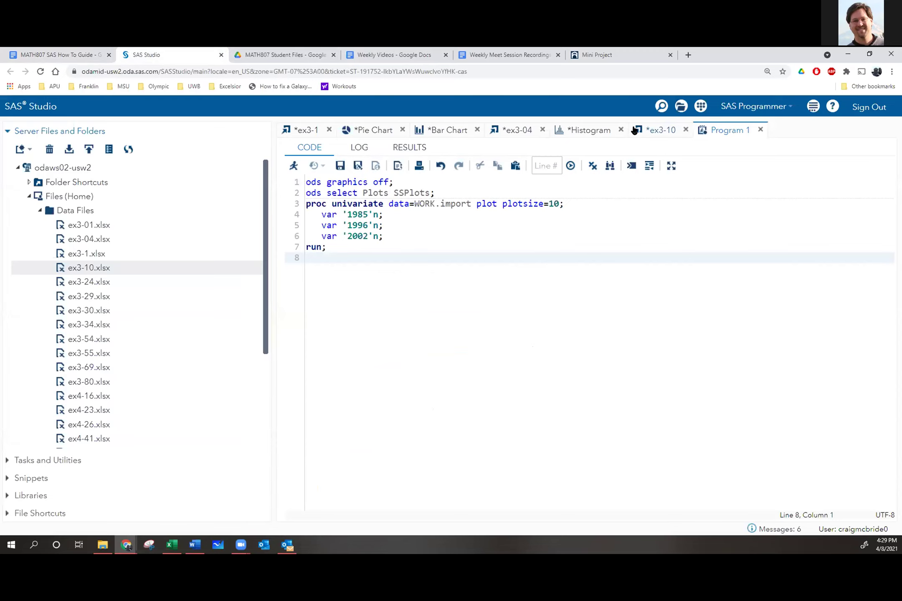
click(652, 130)
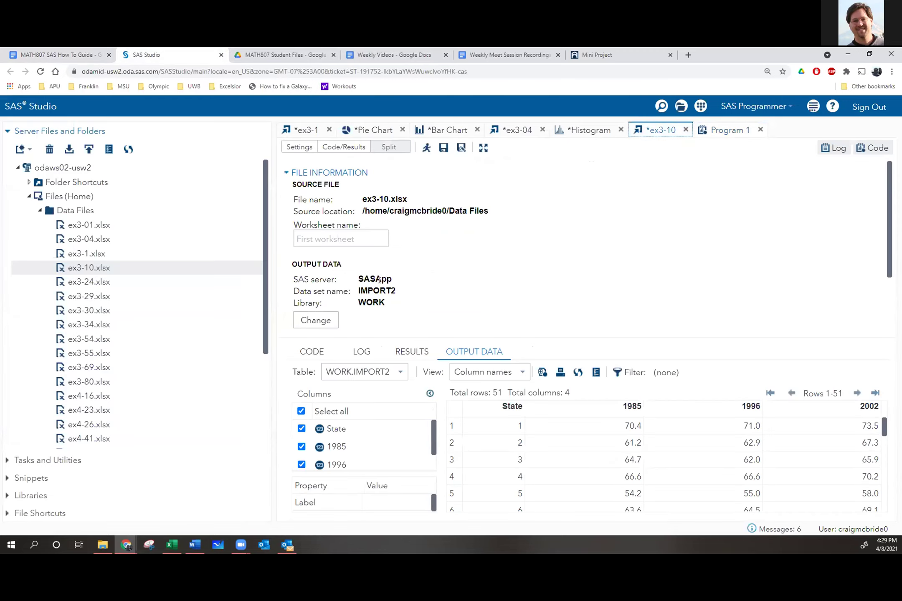
click(718, 133)
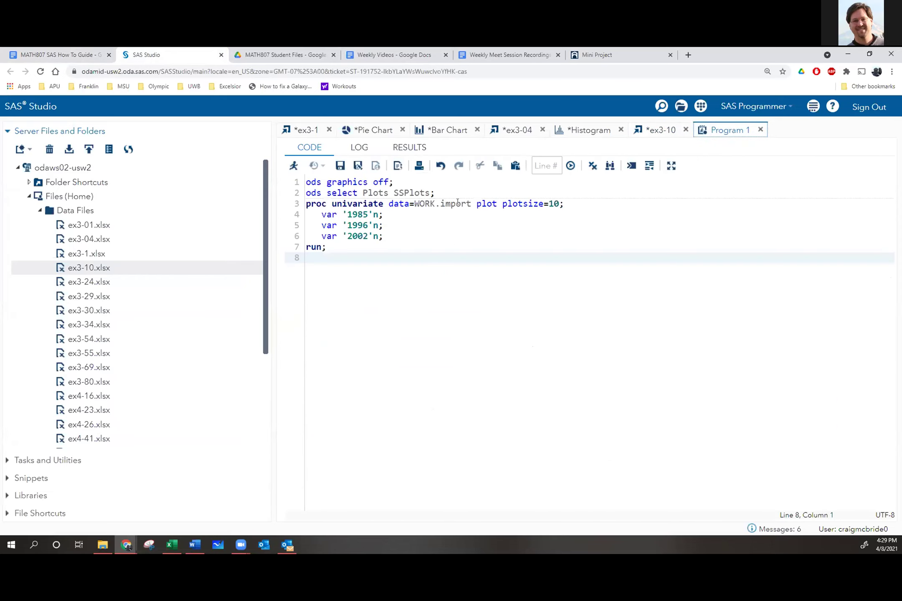
click(470, 204)
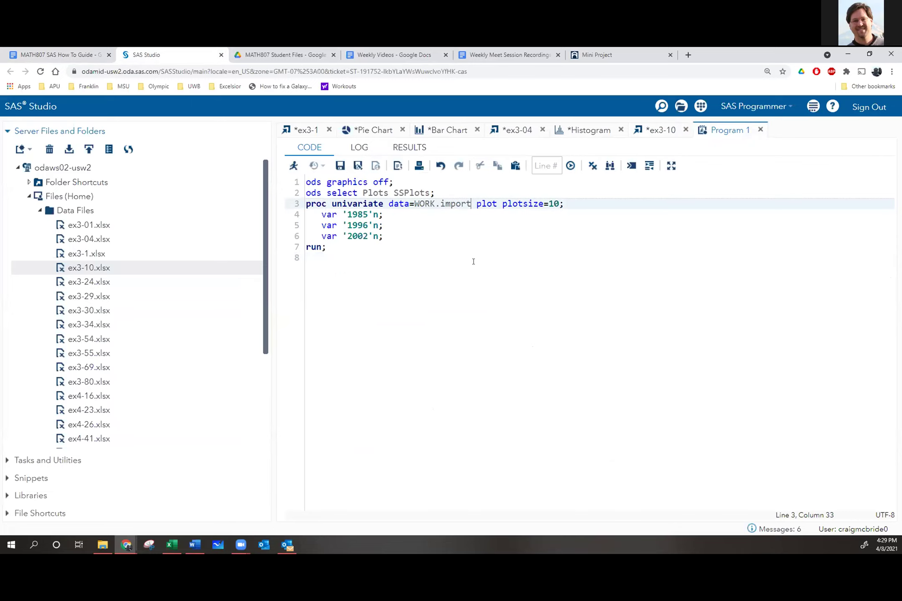
text(2)
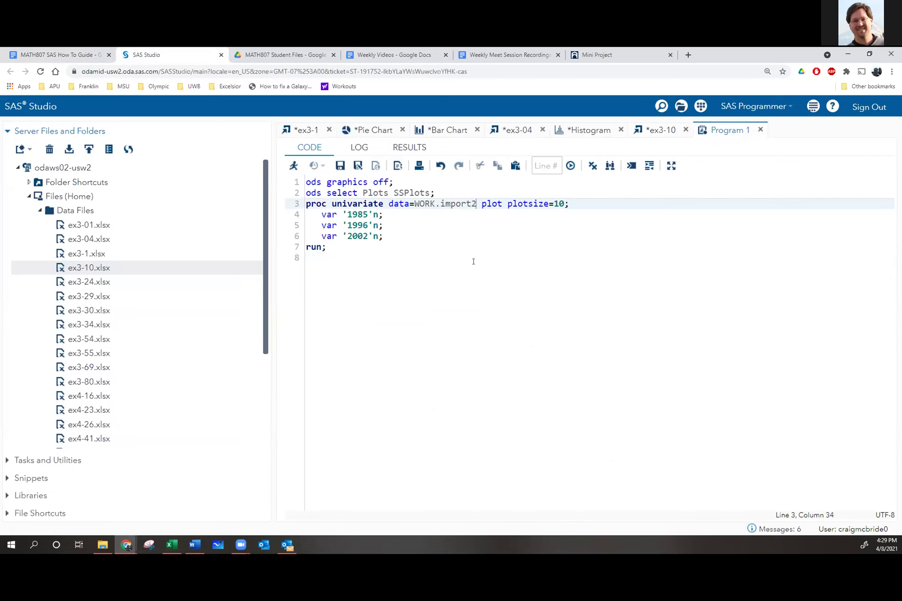
Run the stem-and-leaf program and look through the plots for 1985, 1996, and 2002.
click(294, 166)
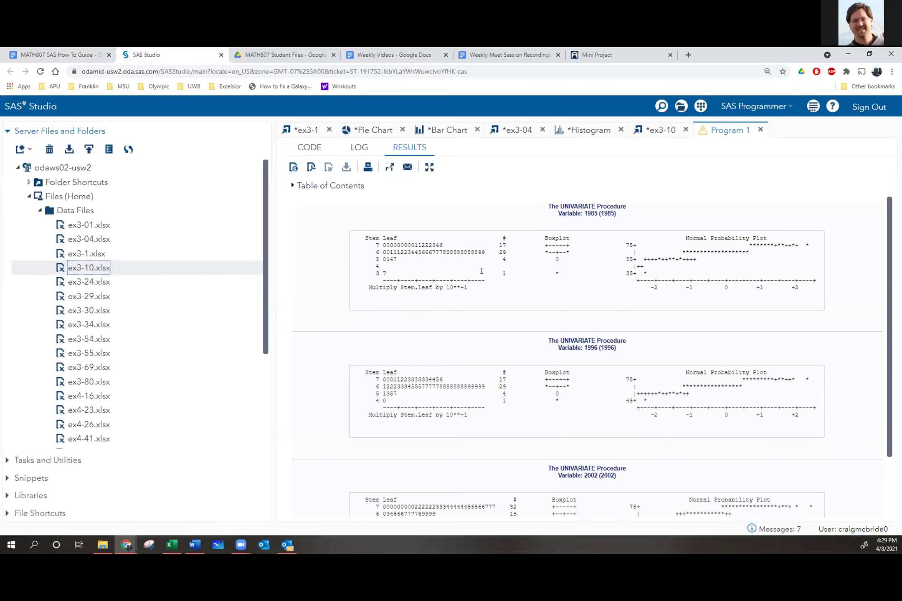
scroll(443, 499, down, 2)
scroll(443, 499, up, 2)
Copy the 1985 plot output, switch to the Week 2 Questions document in Word, and add blank lines at its end.
drag(362, 235, 835, 287)
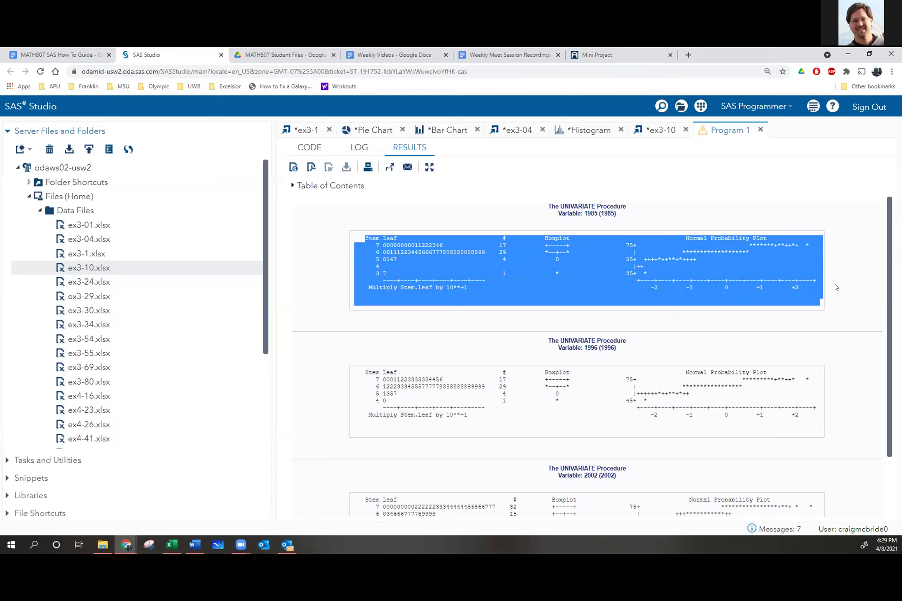
click(189, 547)
scroll(422, 400, down, 20)
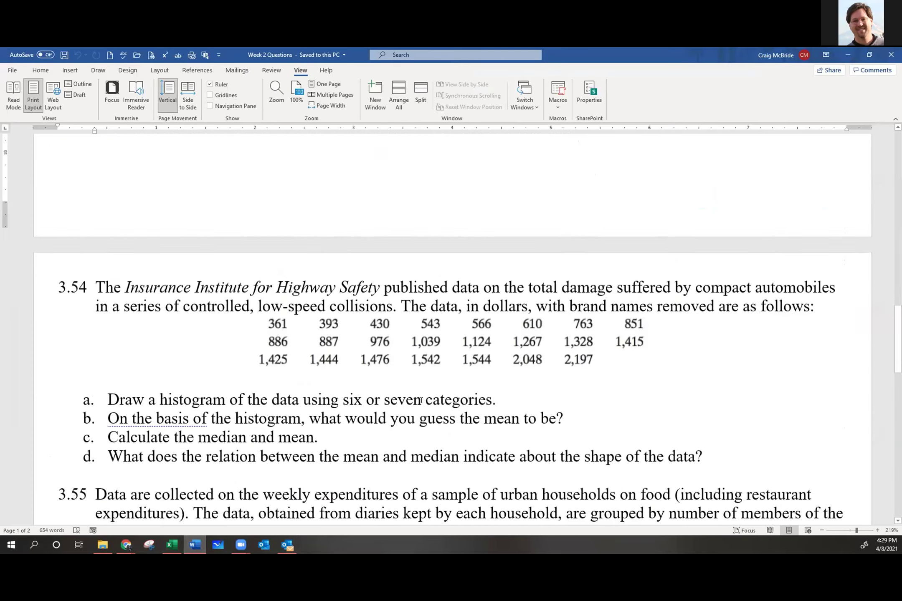
scroll(422, 400, up, 10)
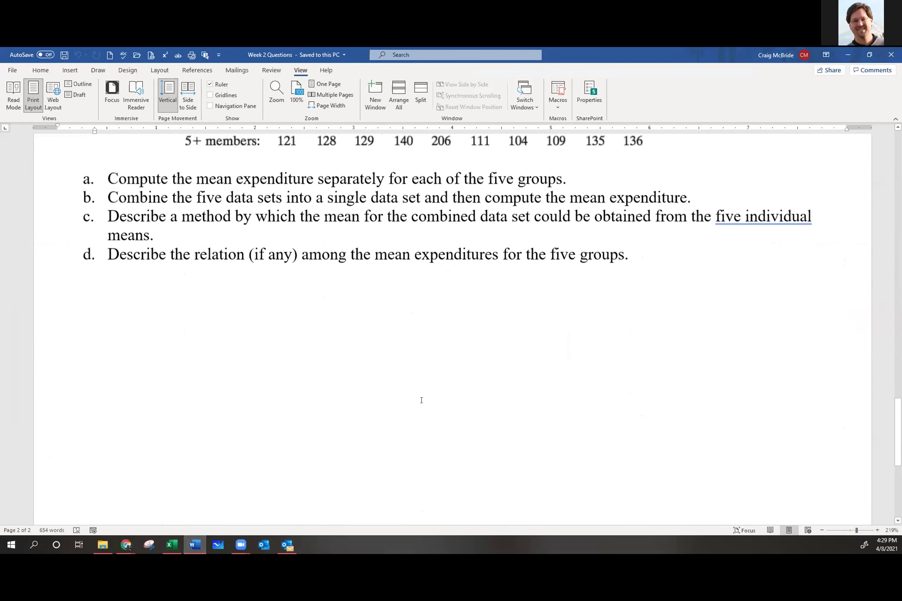
key(Return)
key(Return)
key(Return)
key(Return)
key(Return)
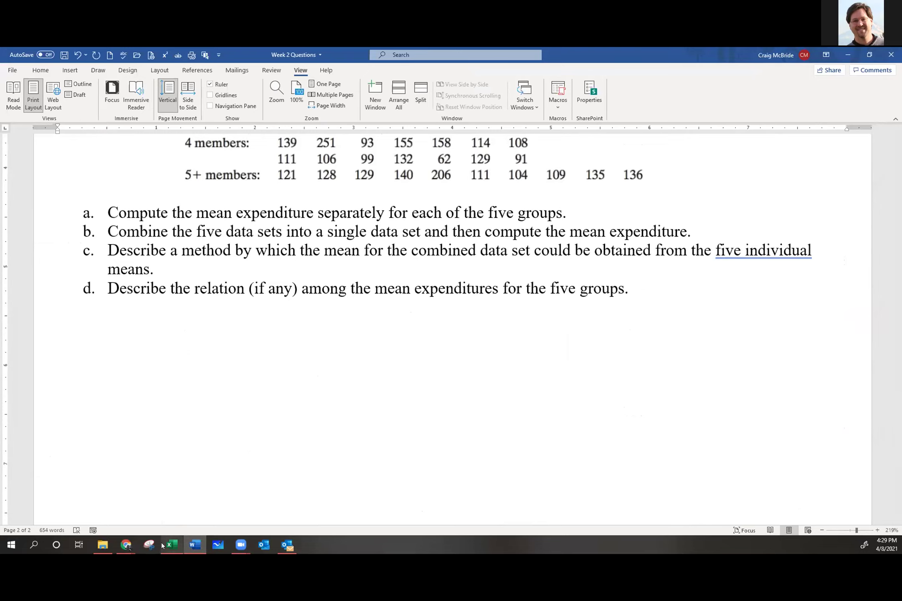
Paste the copied 1985 output at the end of the Word document, then undo the paste.
click(126, 545)
click(162, 519)
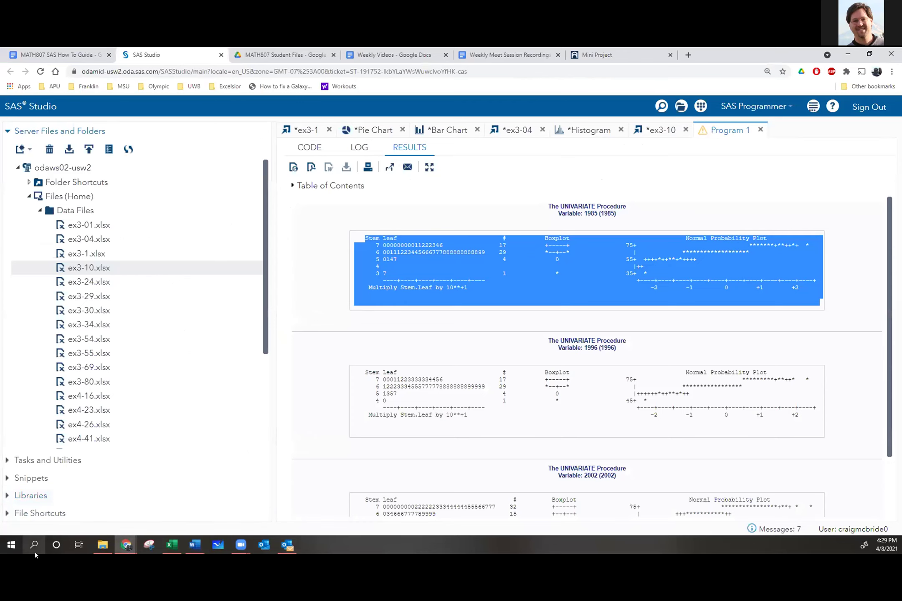
click(193, 546)
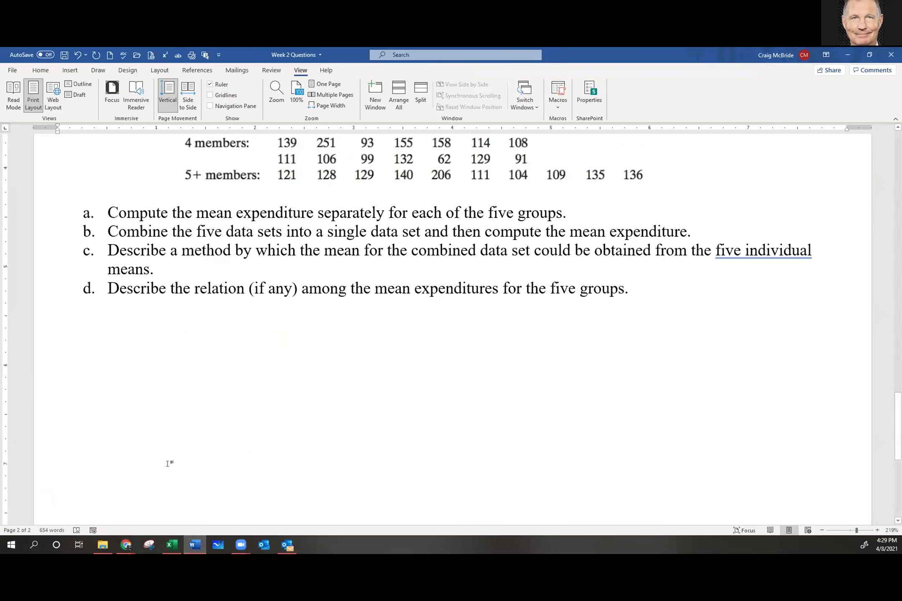
key(ctrl+v)
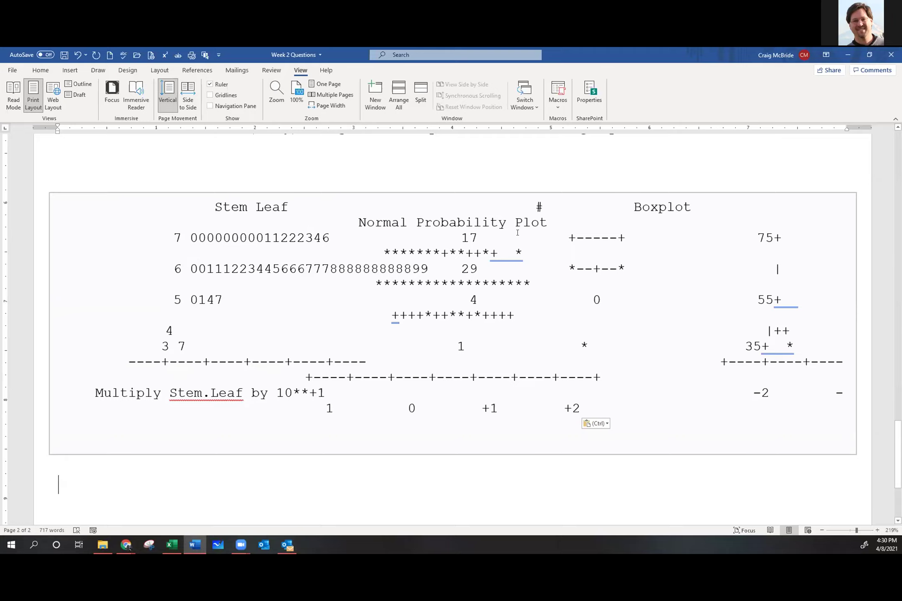
click(78, 56)
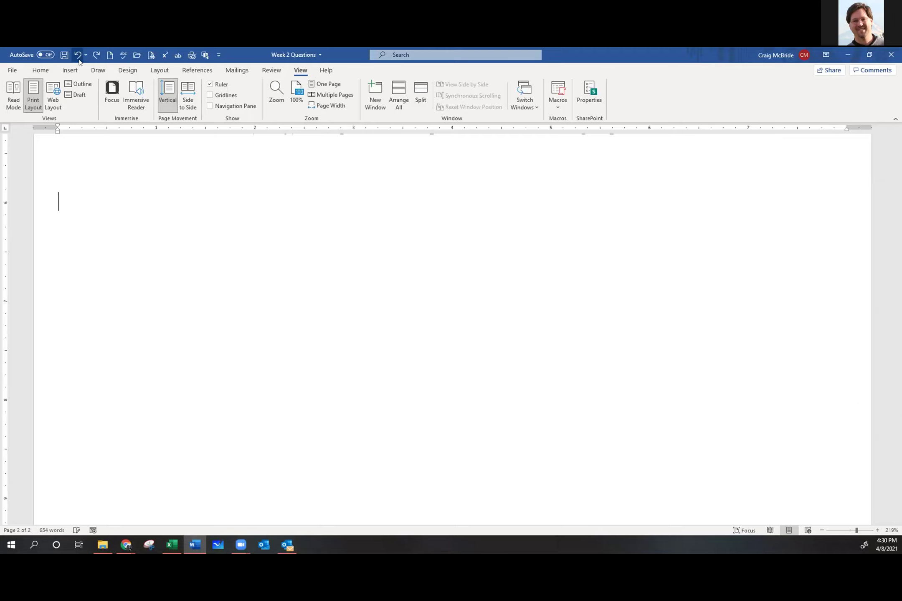
Return to SAS Studio and capture only the 1985 stem-and-leaf plot with its count column using Snipping Tool.
mouse_move(124, 546)
click(148, 514)
click(314, 412)
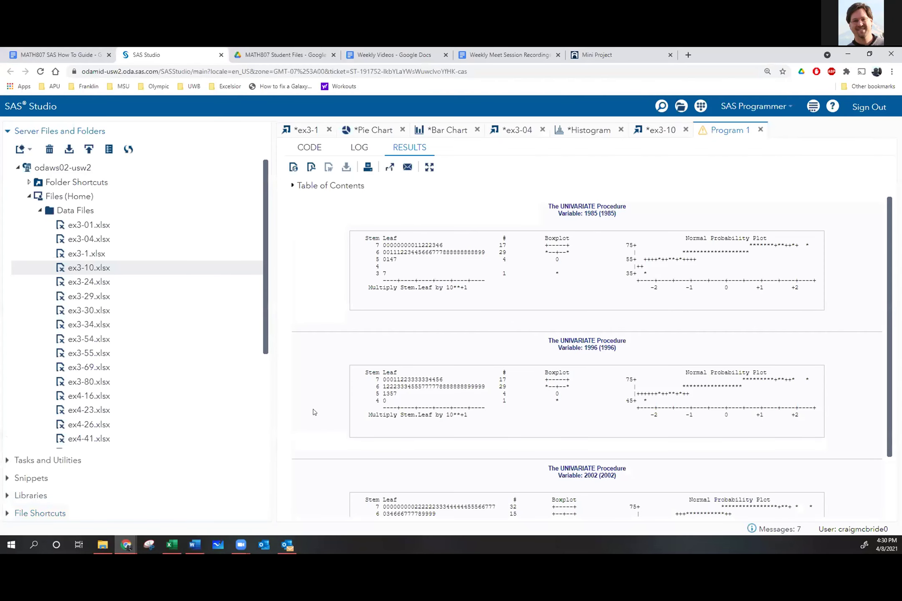
click(147, 543)
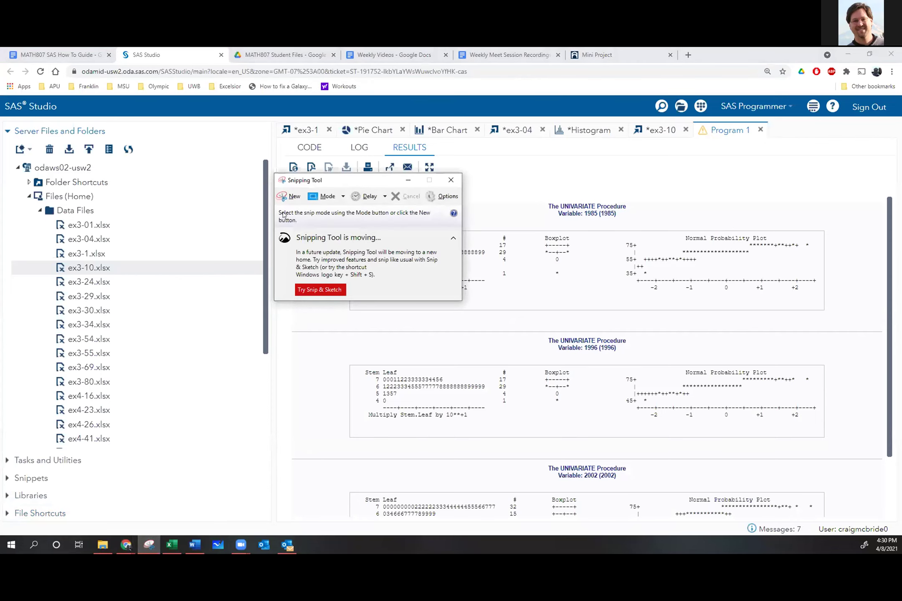
click(289, 197)
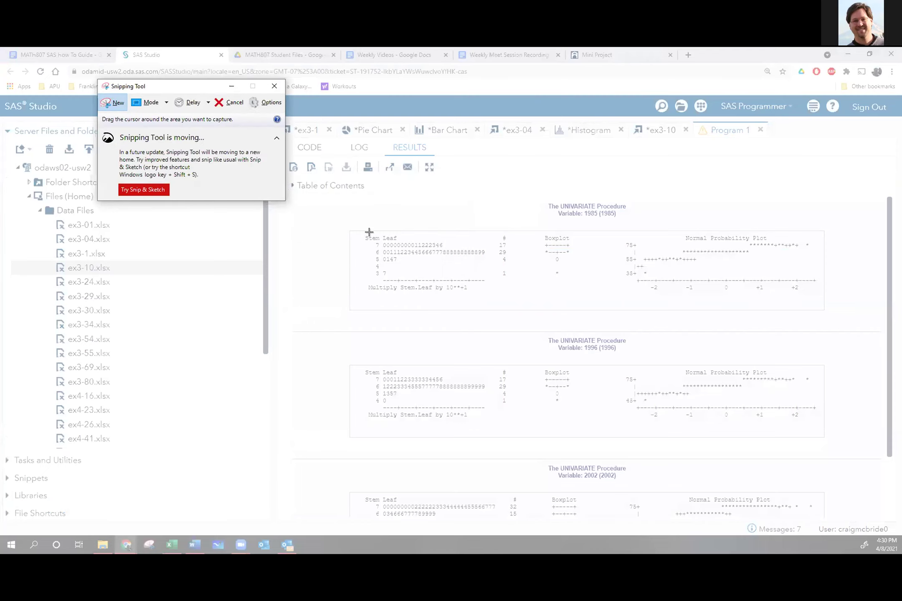
drag(359, 232, 509, 288)
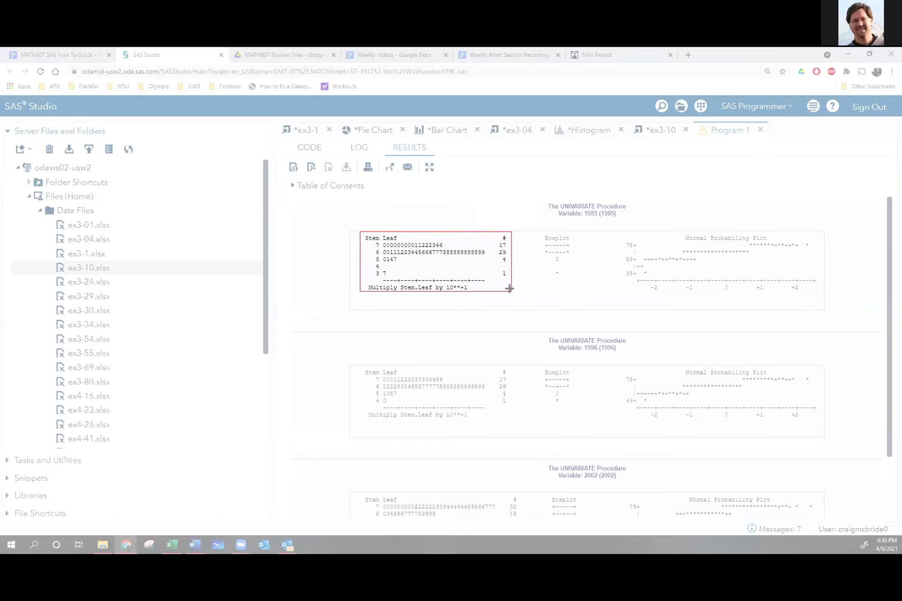
drag(510, 288, 509, 288)
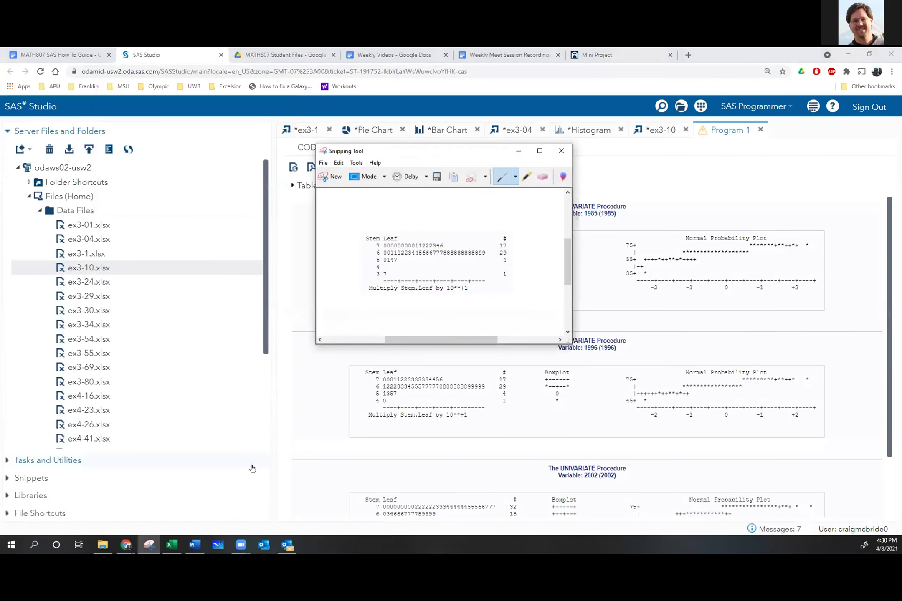
Paste the captured plot at the end of the Week 2 Questions document in Word and rotate the picture 90 degrees counterclockwise.
click(195, 545)
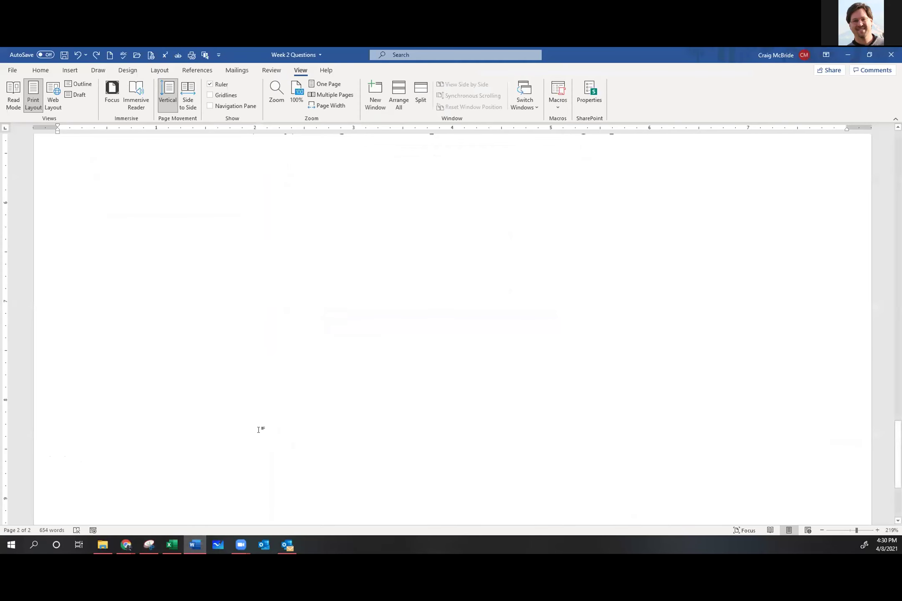
key(ctrl+v)
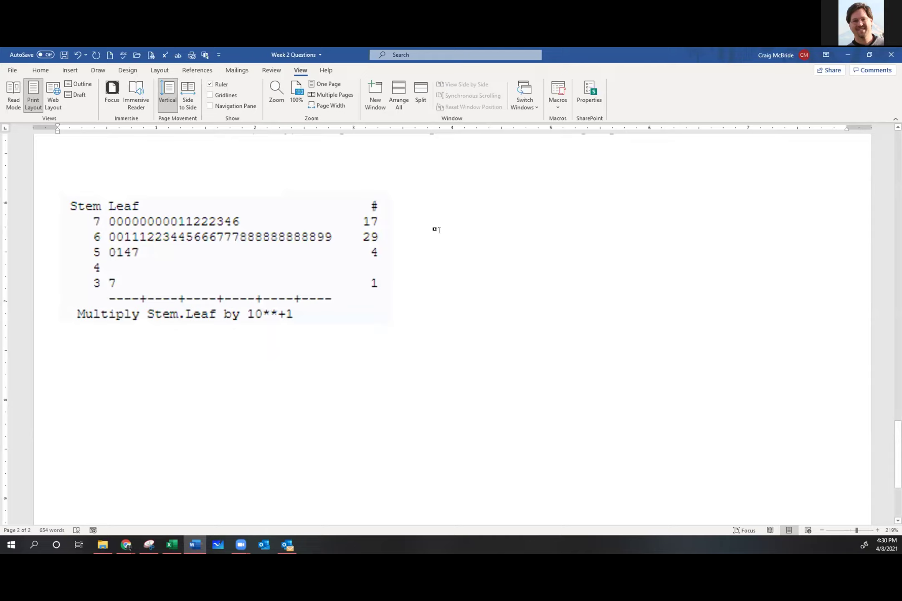
click(259, 240)
drag(224, 174, 41, 358)
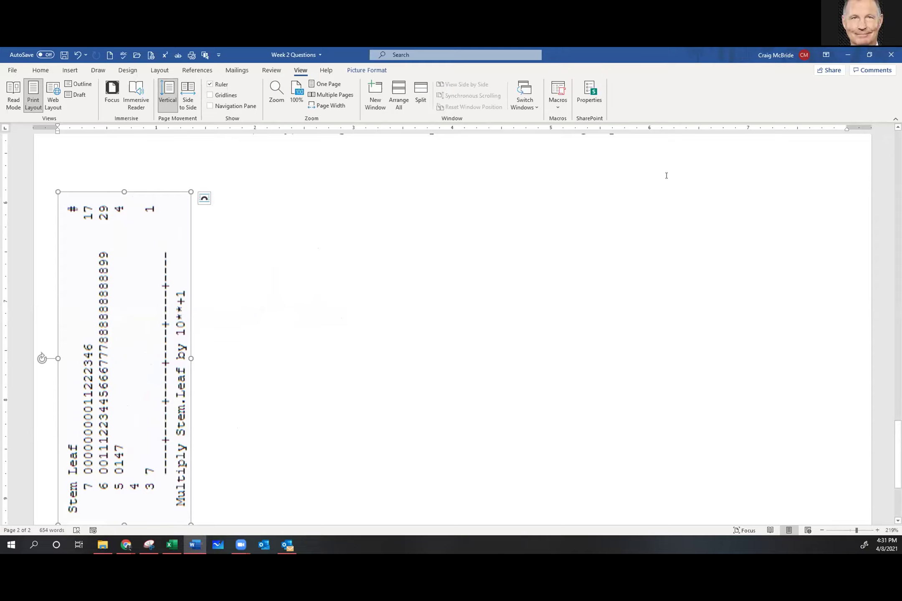
Review exercises 3.10, 3.11, and 3.24 in the Week 2 Questions document.
click(849, 55)
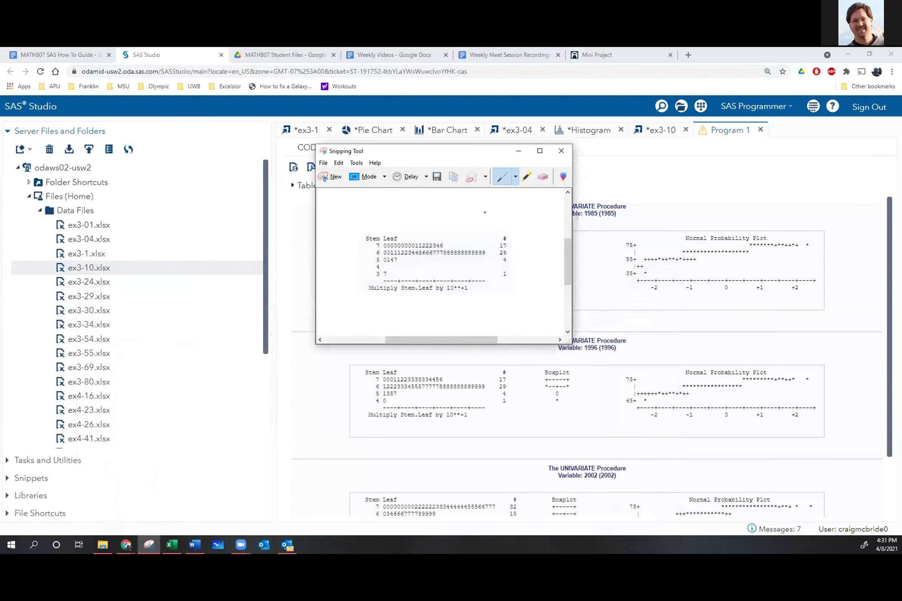
click(195, 545)
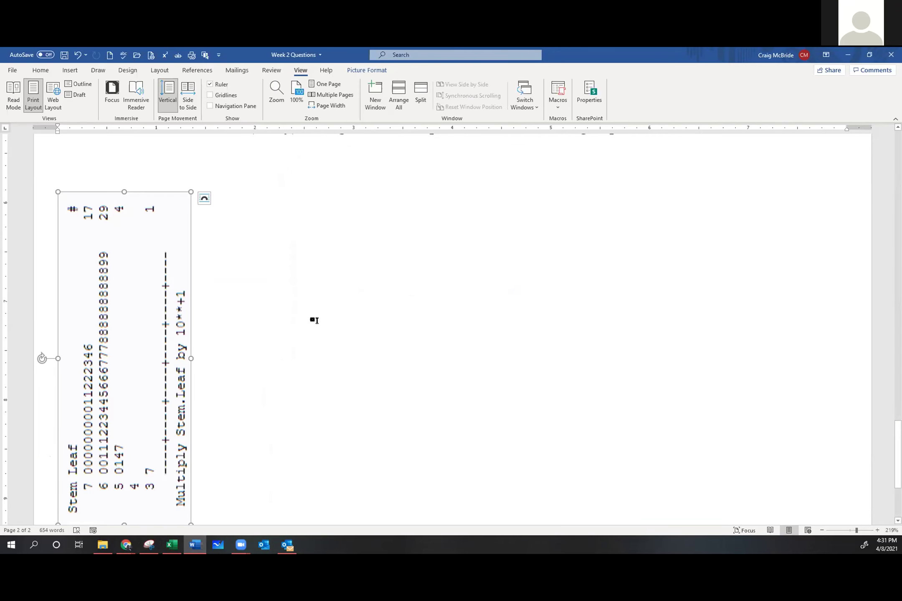
scroll(319, 319, up, 5)
scroll(320, 319, down, 5)
scroll(309, 322, up, 2)
scroll(309, 323, up, 20)
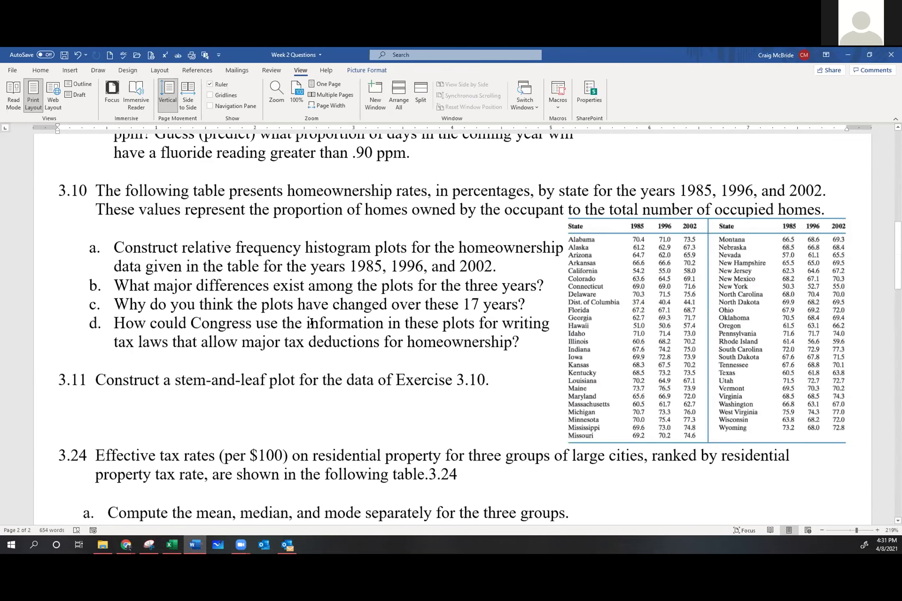
scroll(312, 321, down, 9)
scroll(313, 322, up, 3)
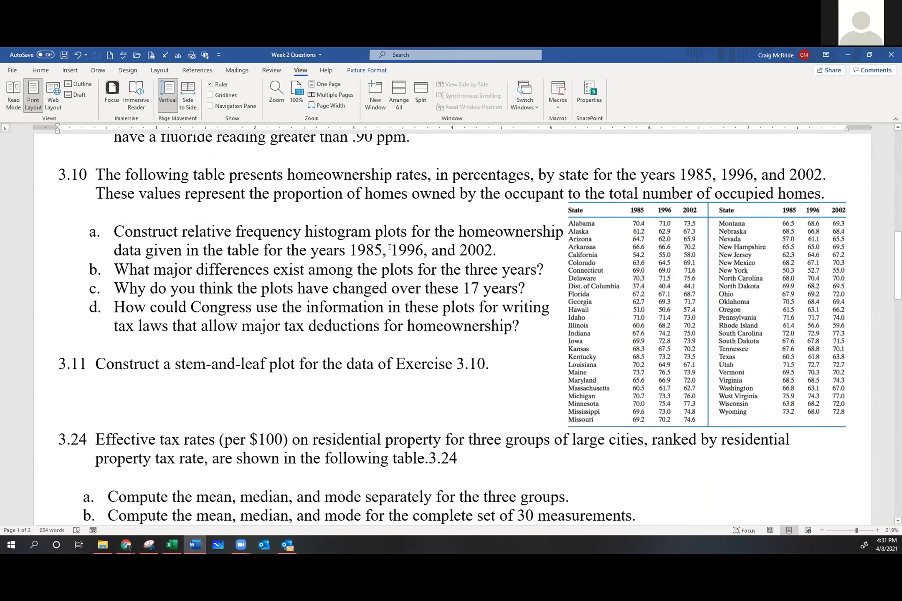
click(428, 362)
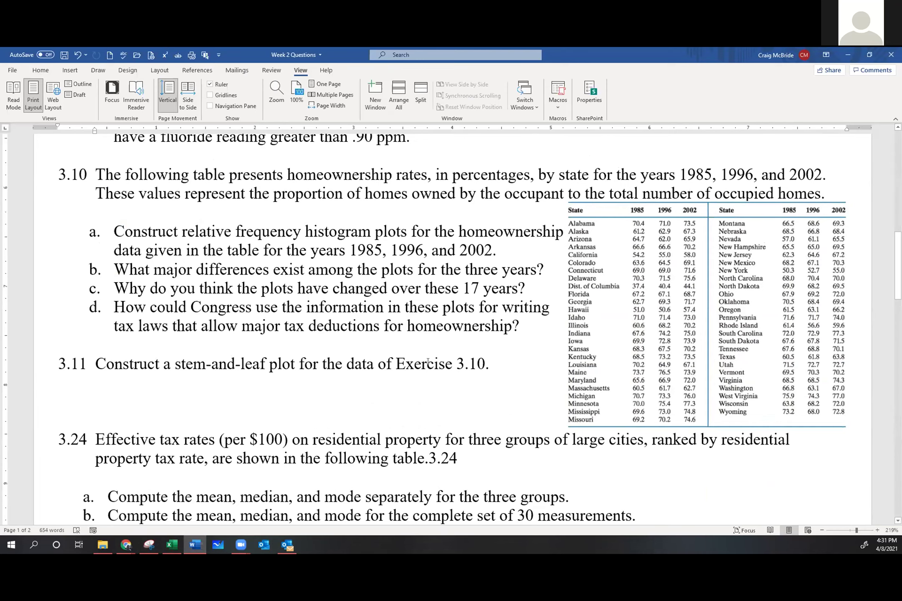
scroll(428, 362, down, 1)
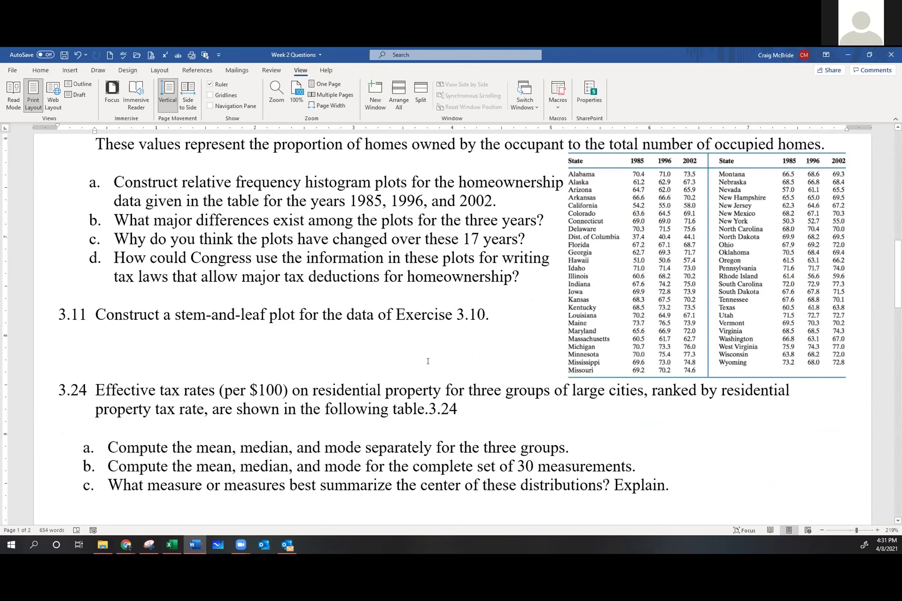
scroll(428, 361, down, 2)
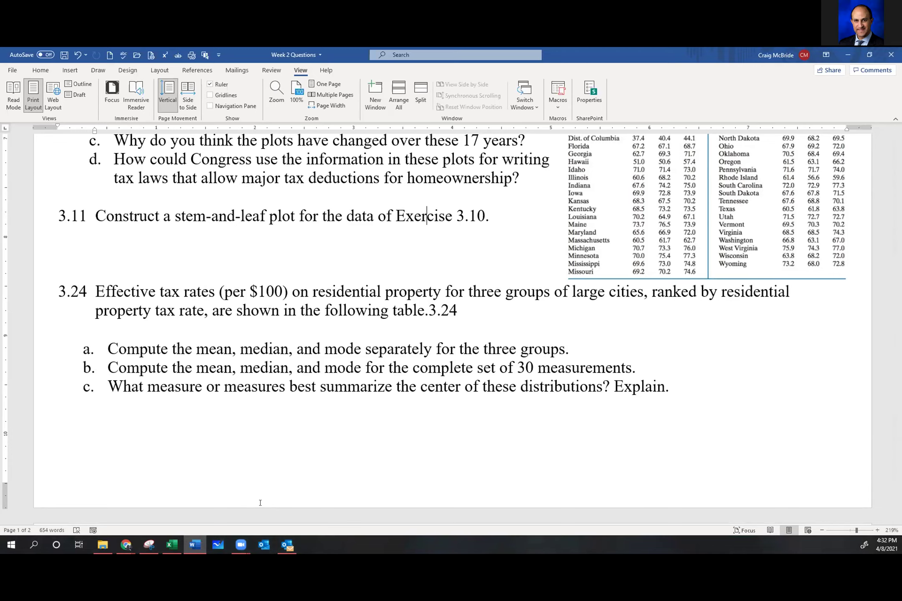
scroll(260, 502, down, 3)
scroll(260, 503, up, 10)
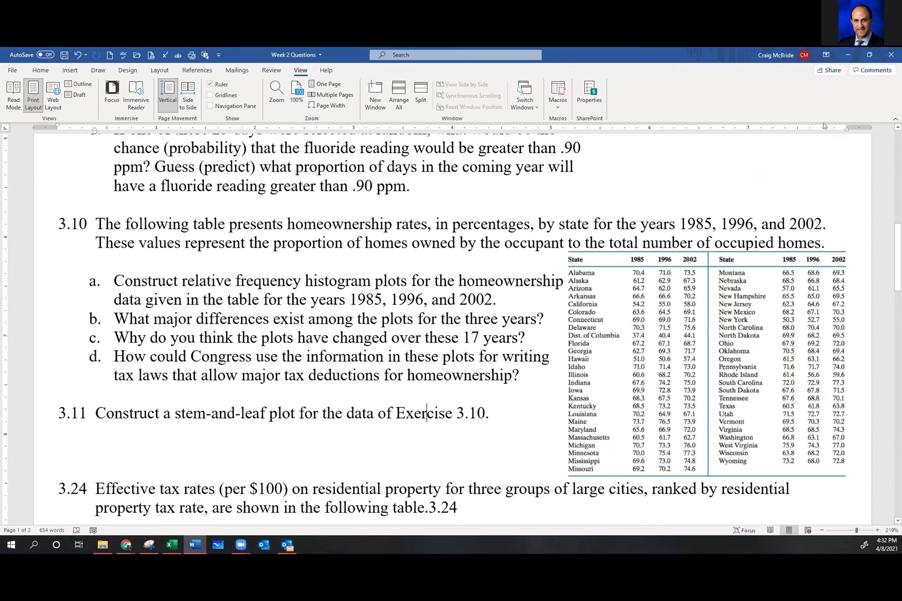
Switch to the Canvas course in the browser, open the Unit 2 HW assignment, and review its Action Items.
click(843, 55)
click(619, 55)
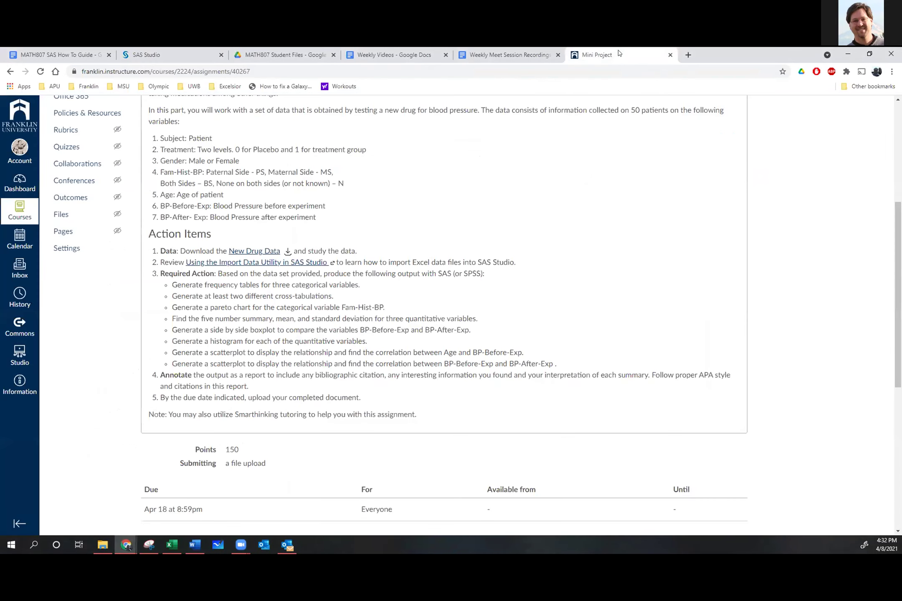
scroll(236, 240, up, 5)
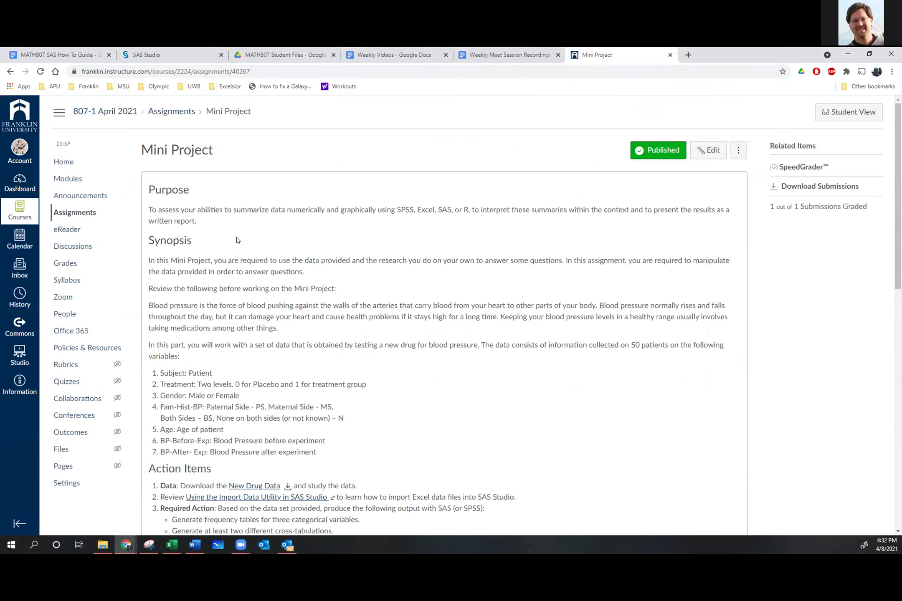
click(165, 113)
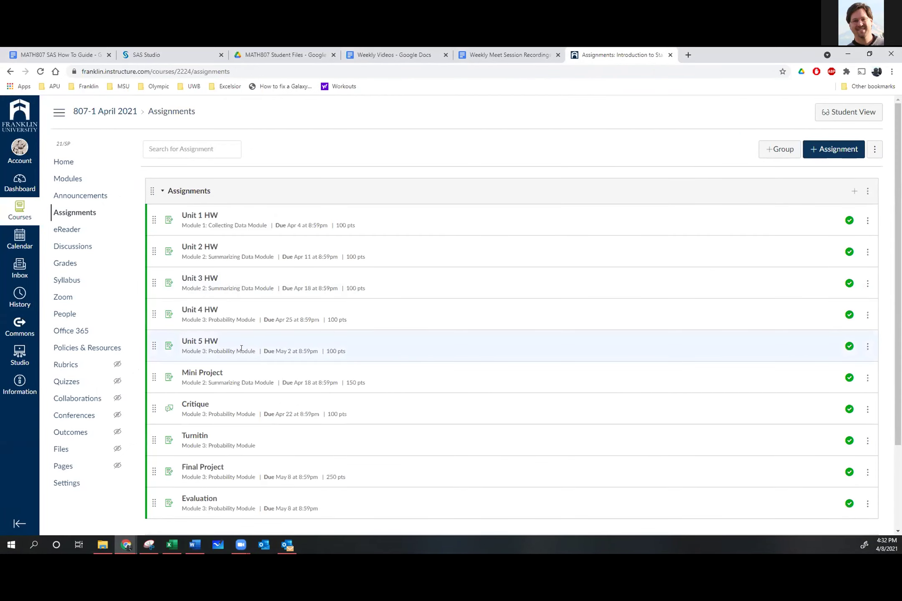
click(199, 248)
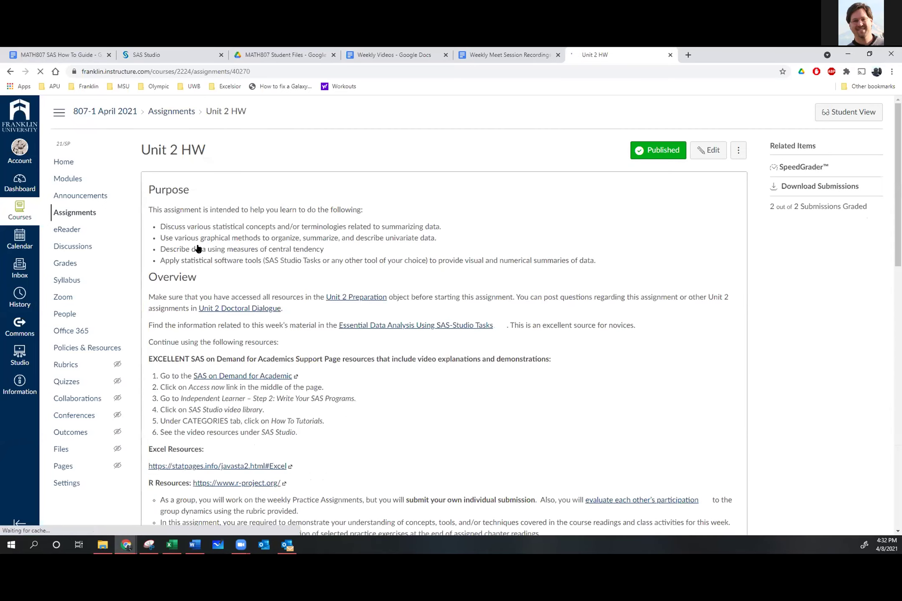
scroll(304, 375, down, 5)
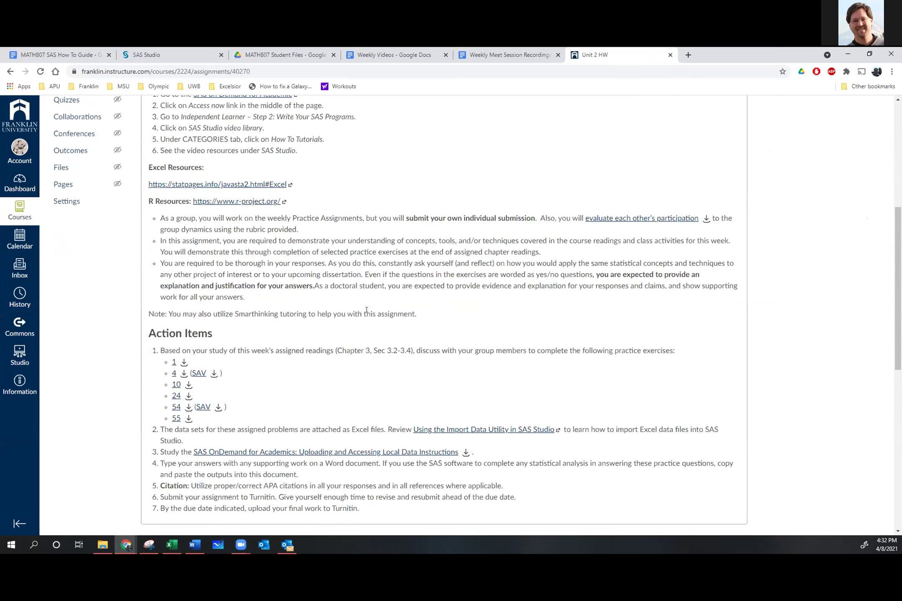
Open the Unit 2 HW assignment for editing and add exercise 11 after exercise 10 in the Action Items list.
scroll(585, 195, up, 5)
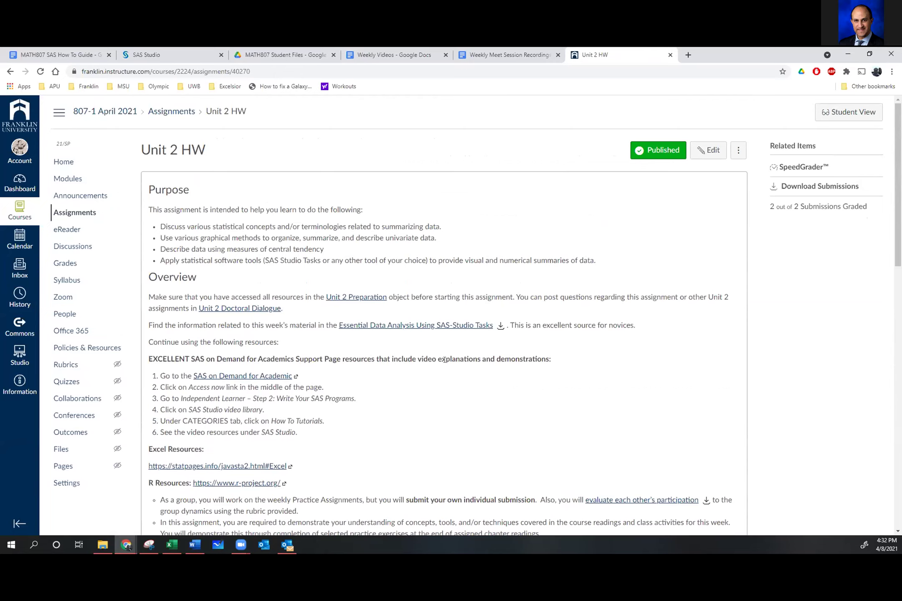
scroll(444, 360, down, 5)
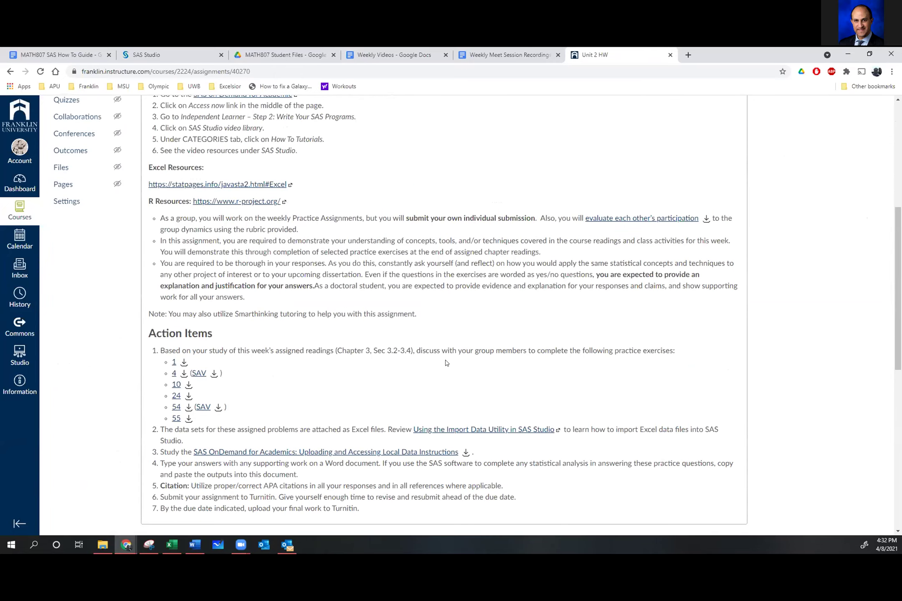
scroll(446, 362, up, 5)
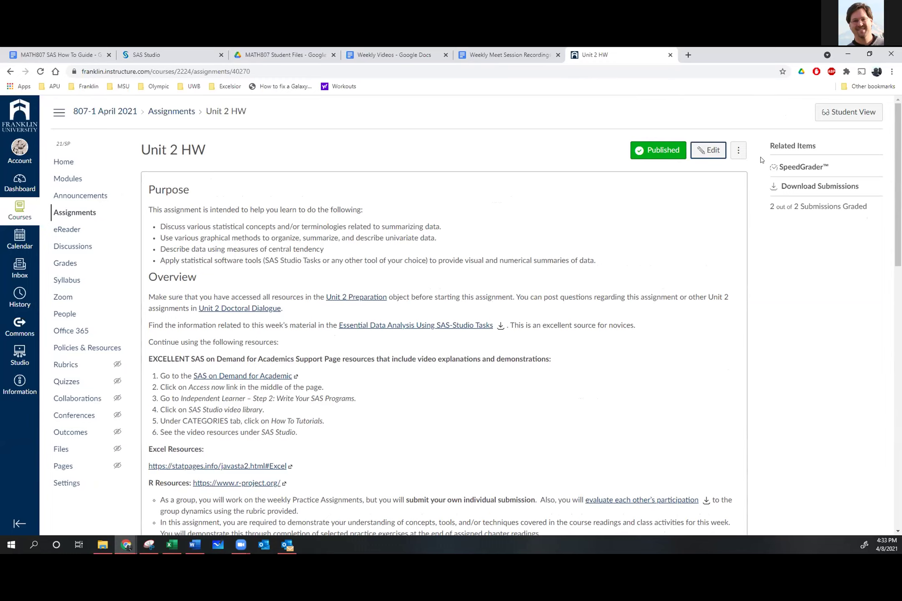
click(706, 154)
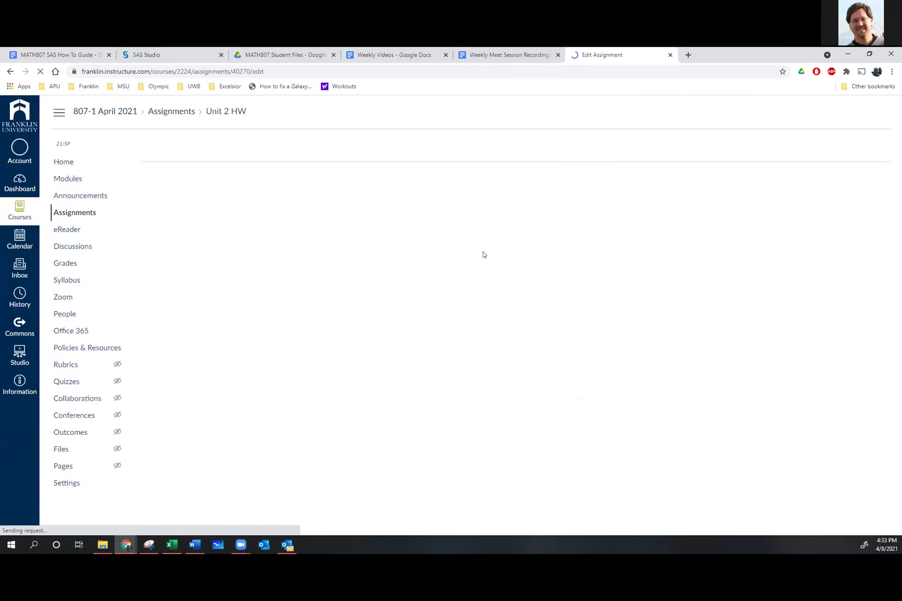
scroll(387, 336, down, 8)
scroll(386, 337, down, 5)
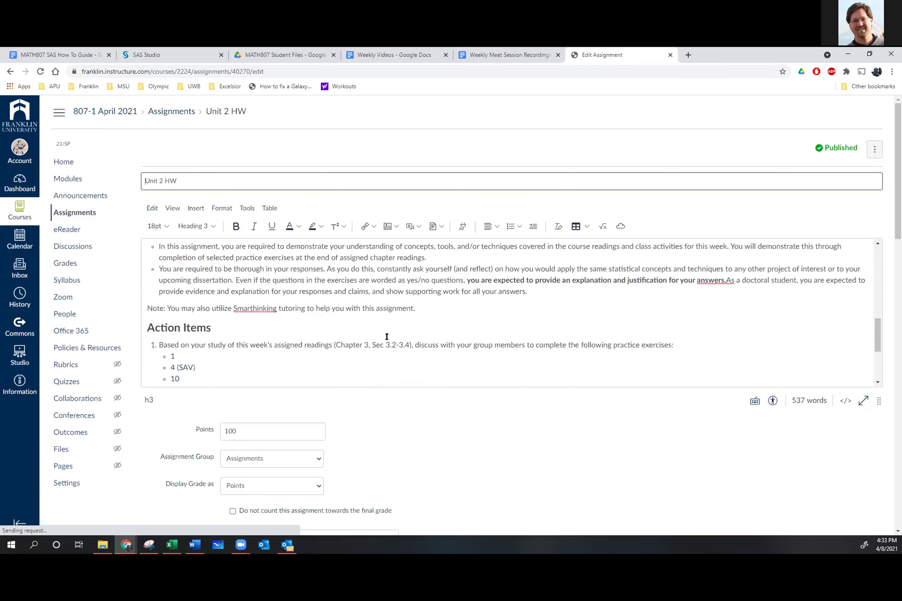
double_click(187, 273)
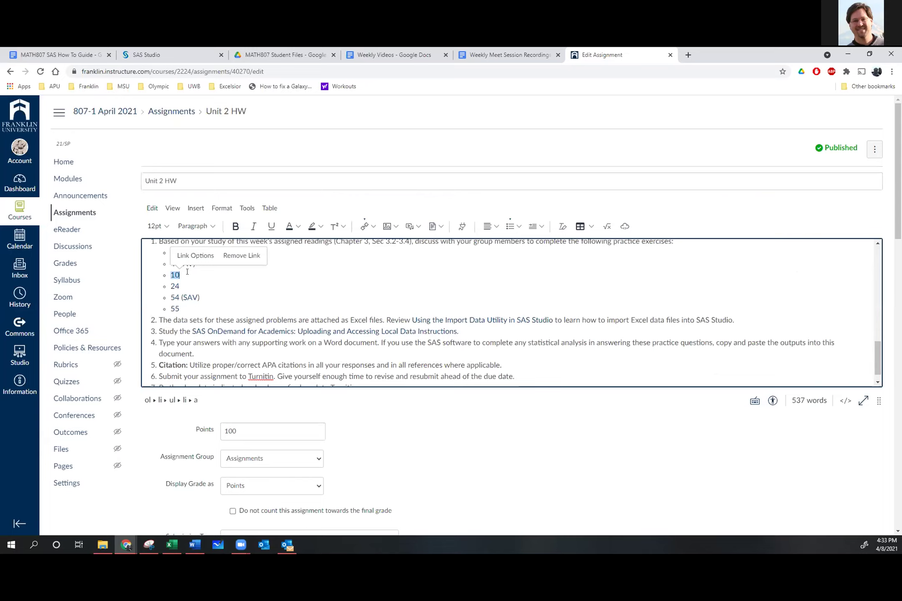
click(187, 272)
key(Return)
text(11)
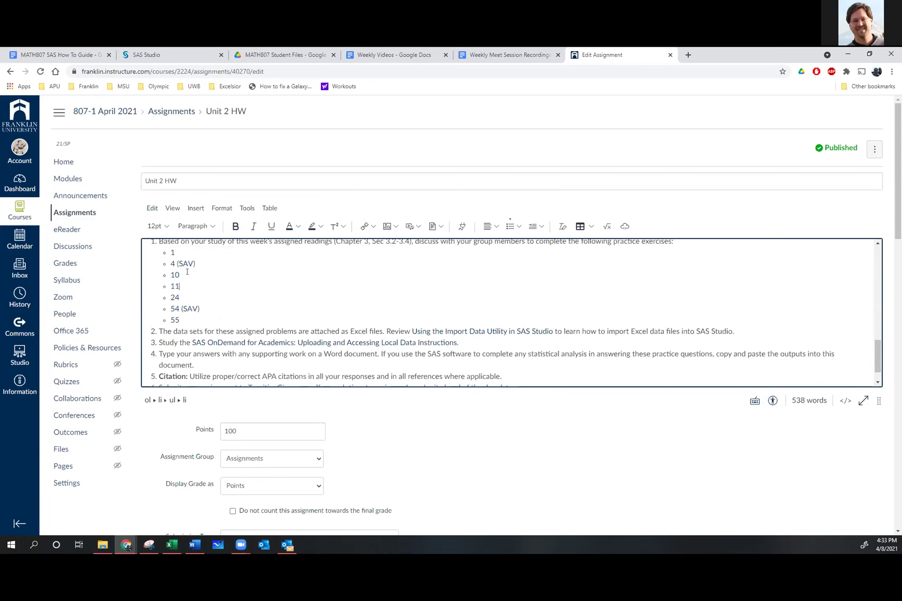
Save the edited Unit 2 HW assignment and check its Action Items list on the published page.
click(245, 326)
scroll(623, 477, down, 15)
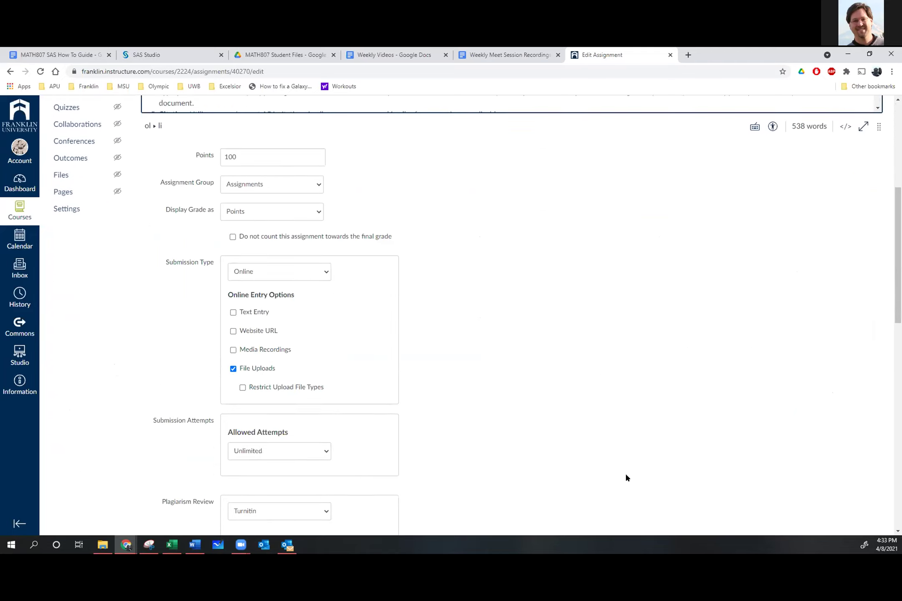
scroll(293, 511, down, 8)
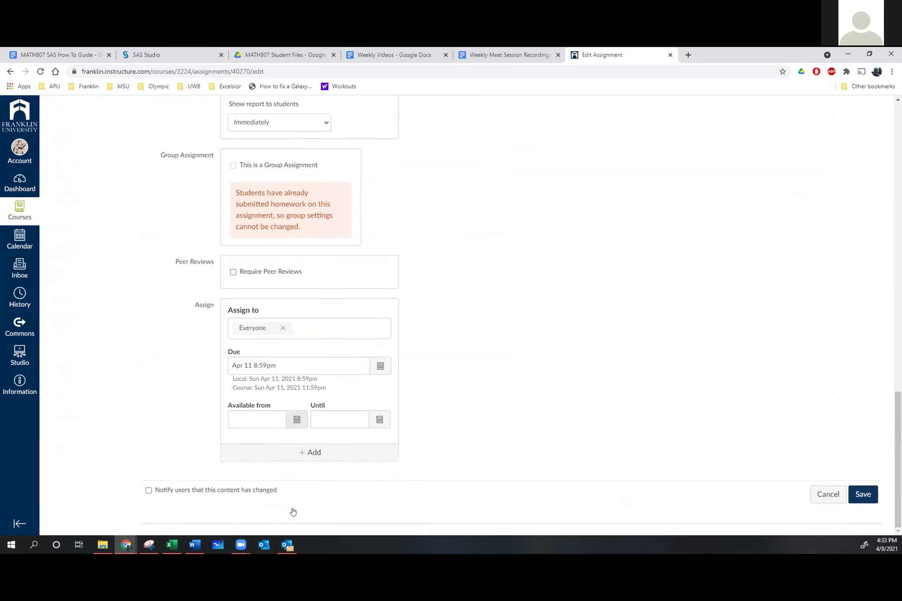
click(862, 494)
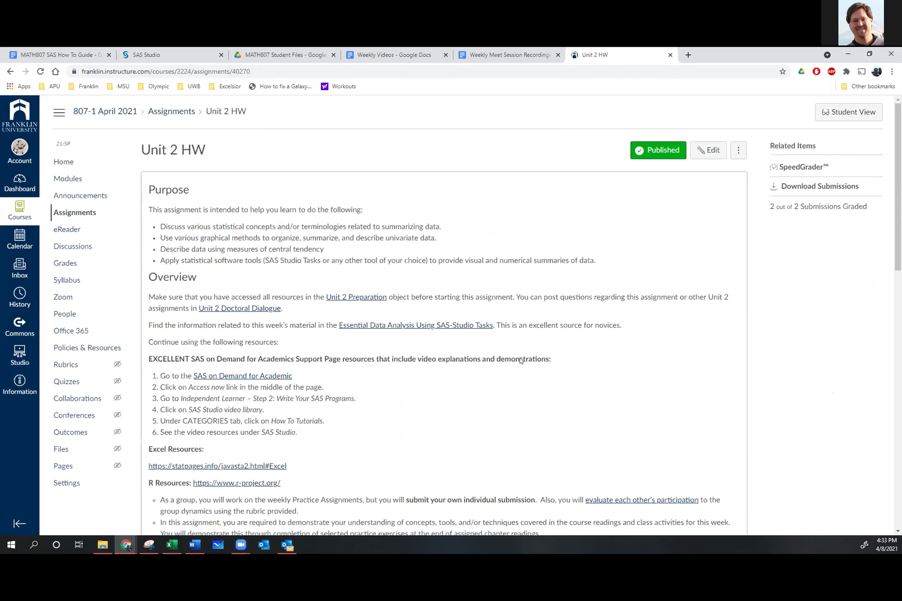
scroll(556, 401, down, 8)
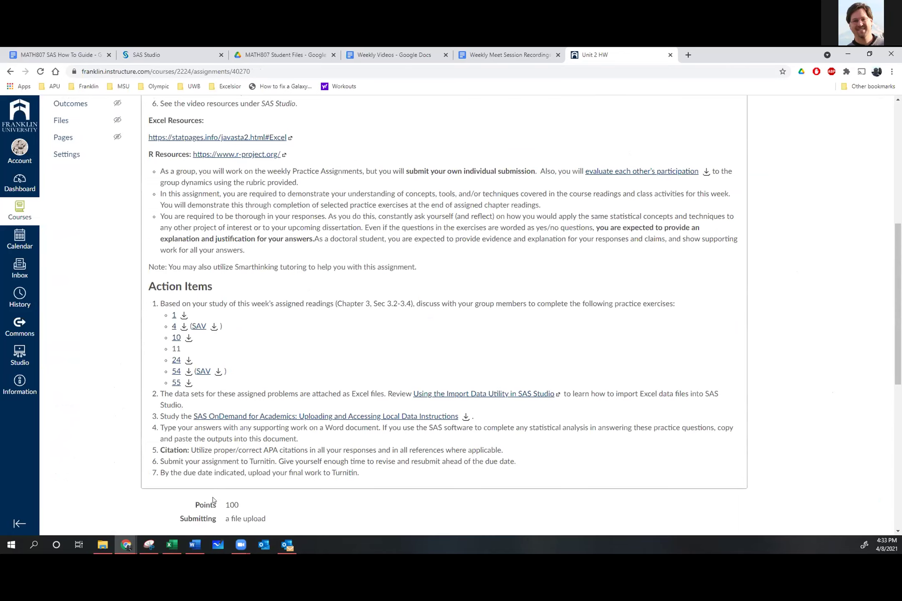
Switch to the Week 2 Questions document in Word and delete the pasted plot and the blank lines after exercise 3.55.
click(193, 545)
scroll(218, 361, up, 11)
scroll(218, 362, down, 3)
scroll(218, 362, down, 15)
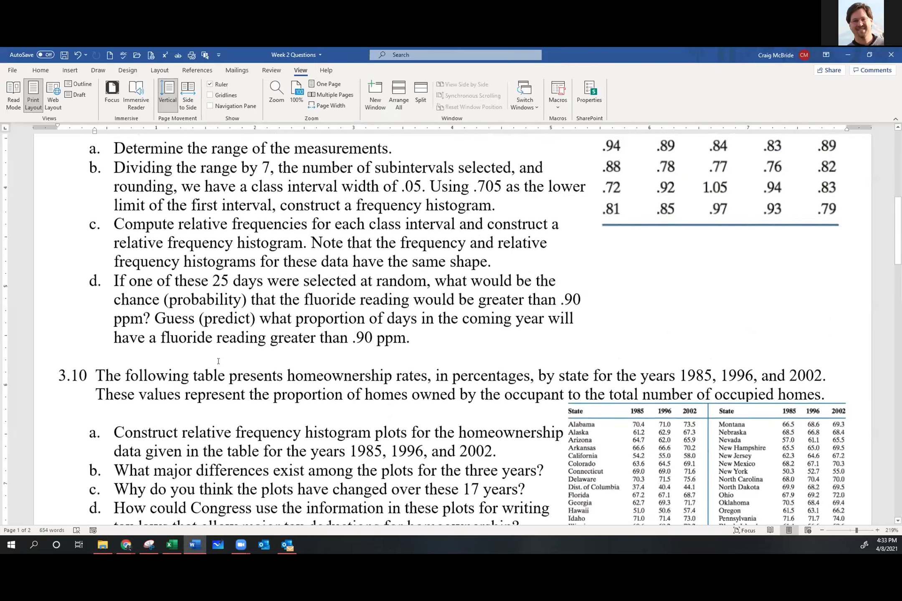
scroll(218, 361, down, 15)
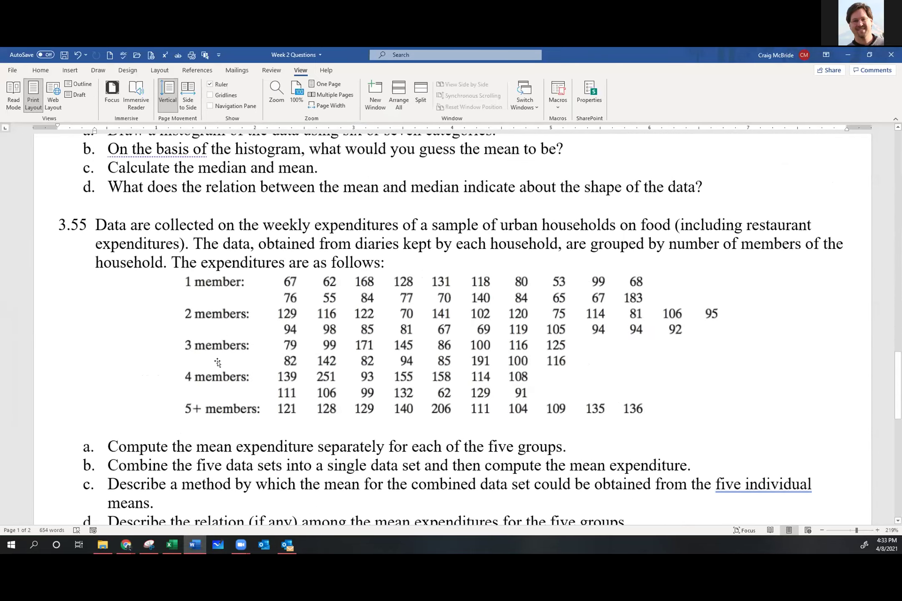
scroll(218, 361, down, 2)
click(134, 359)
key(Delete)
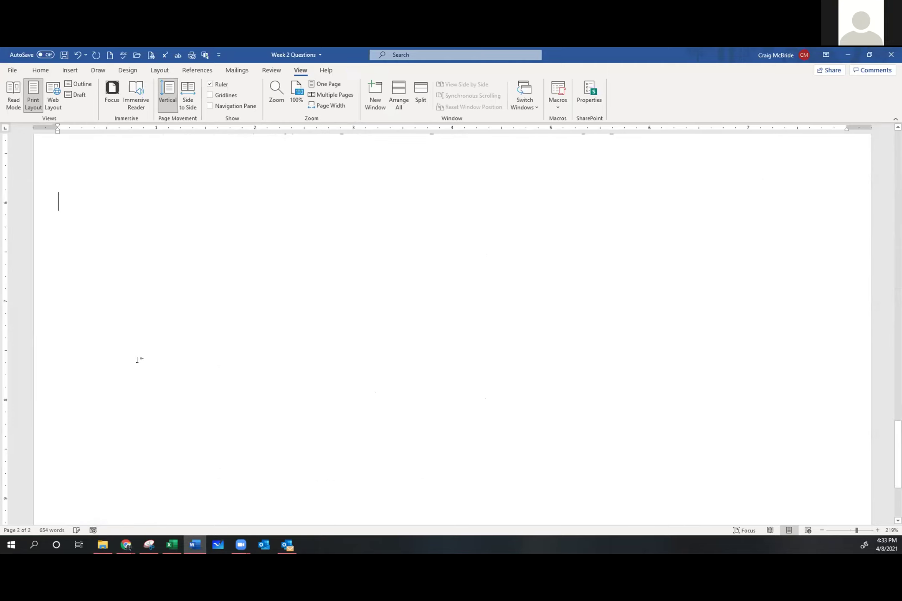
key(BackSpace)
key(BackSpace)
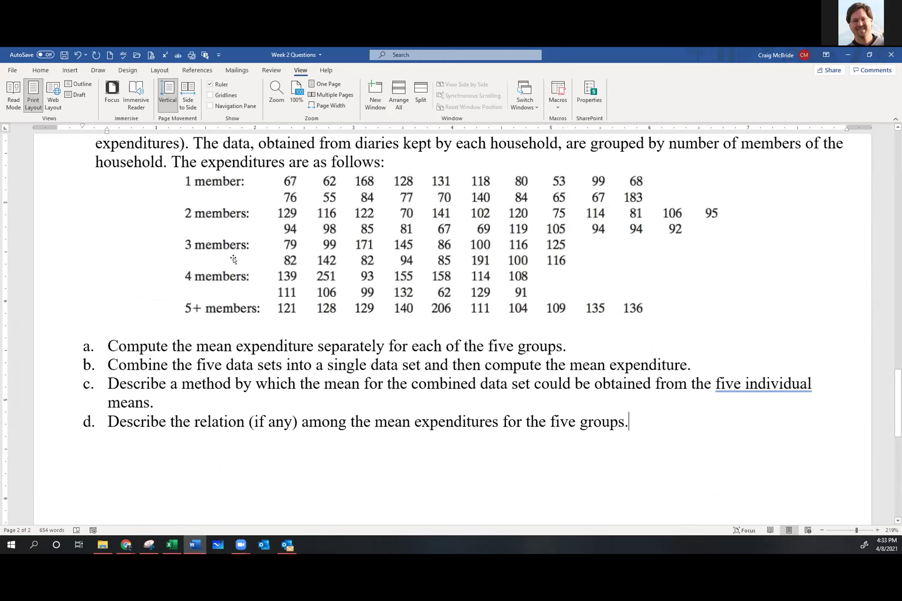
Review the exercises in the Week 2 Questions document, ending at parts a to c of exercise 3.24.
scroll(233, 259, up, 5)
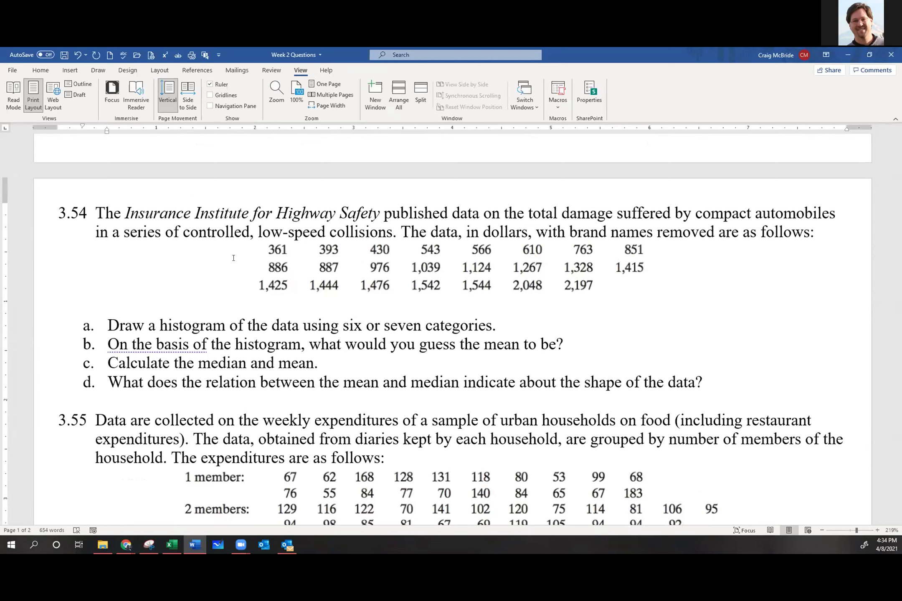
scroll(200, 270, up, 3)
scroll(200, 270, up, 4)
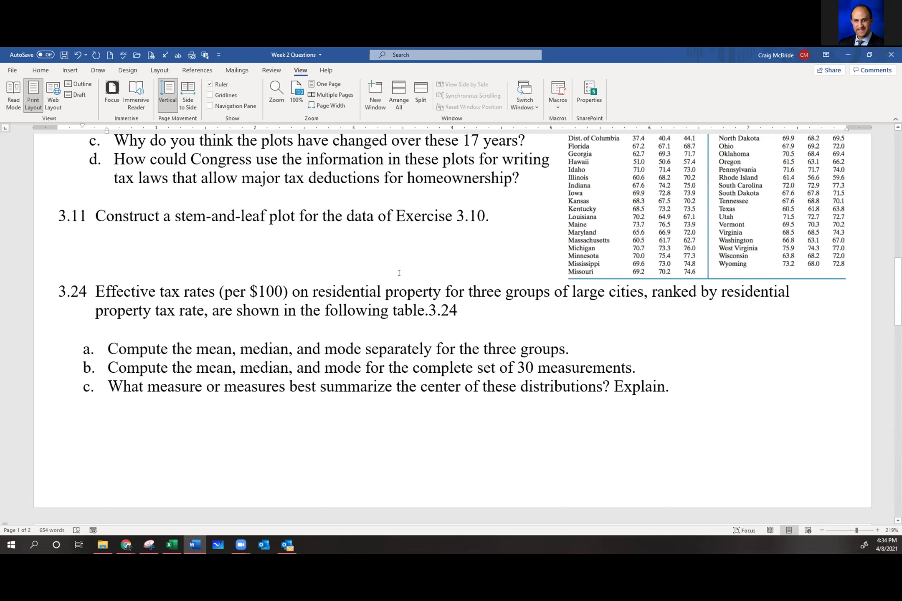
scroll(398, 273, up, 20)
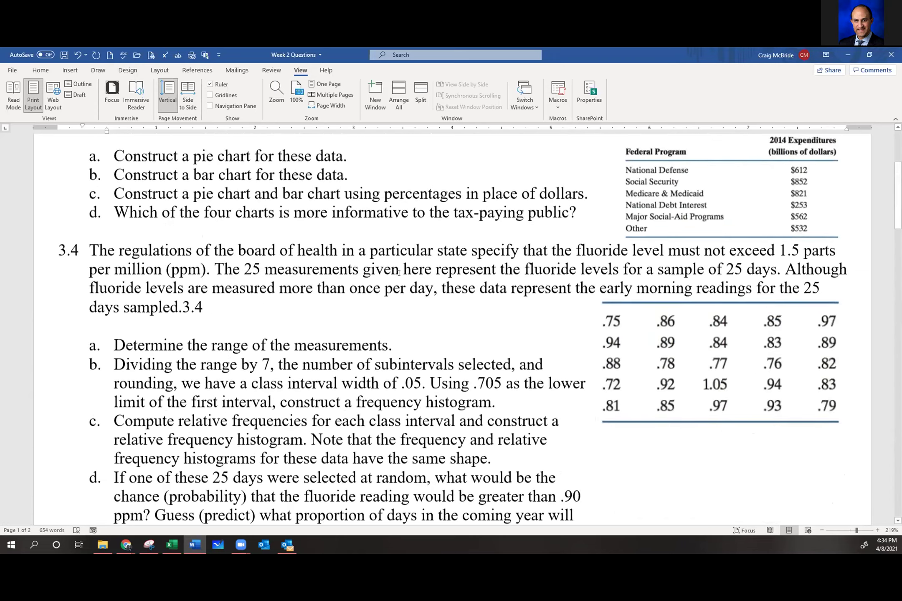
scroll(398, 272, down, 15)
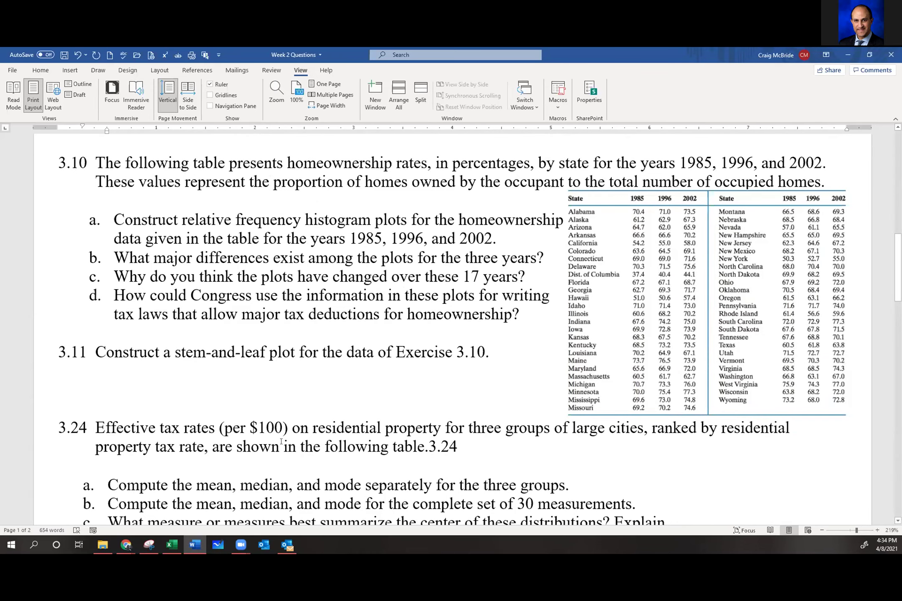
scroll(281, 441, down, 5)
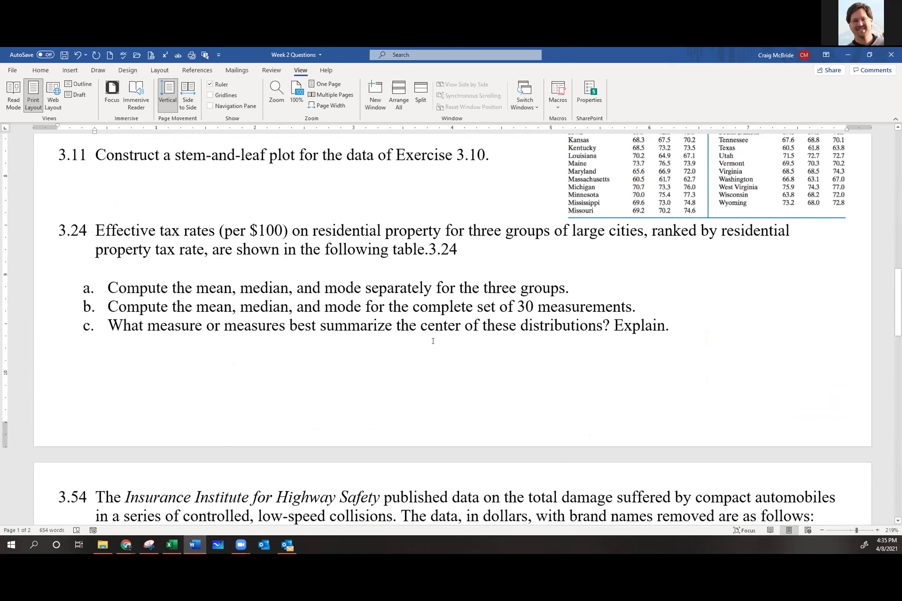
Switch to SAS Studio, import ex3-24.xlsx from Data Files, and show the imported output data.
click(848, 55)
click(162, 56)
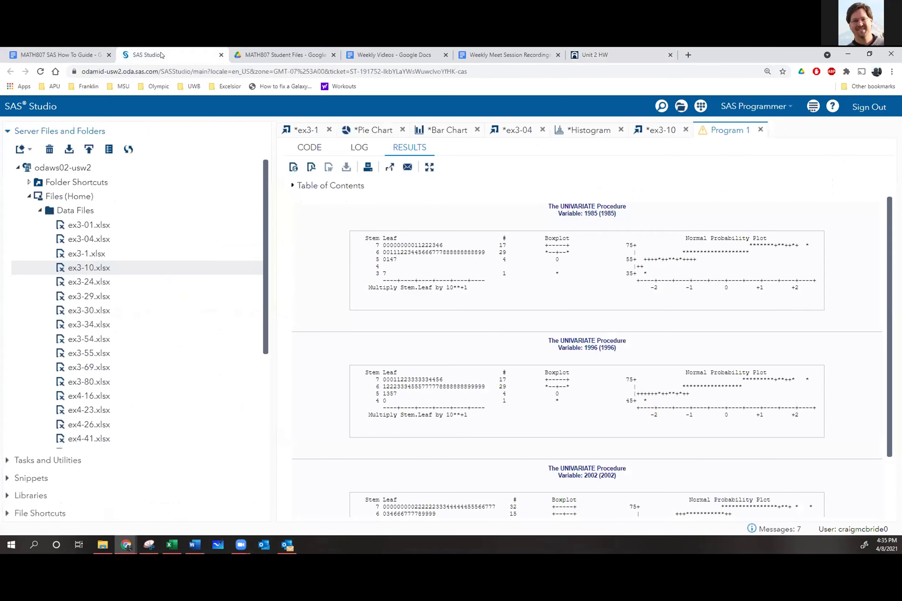
click(82, 278)
double_click(83, 277)
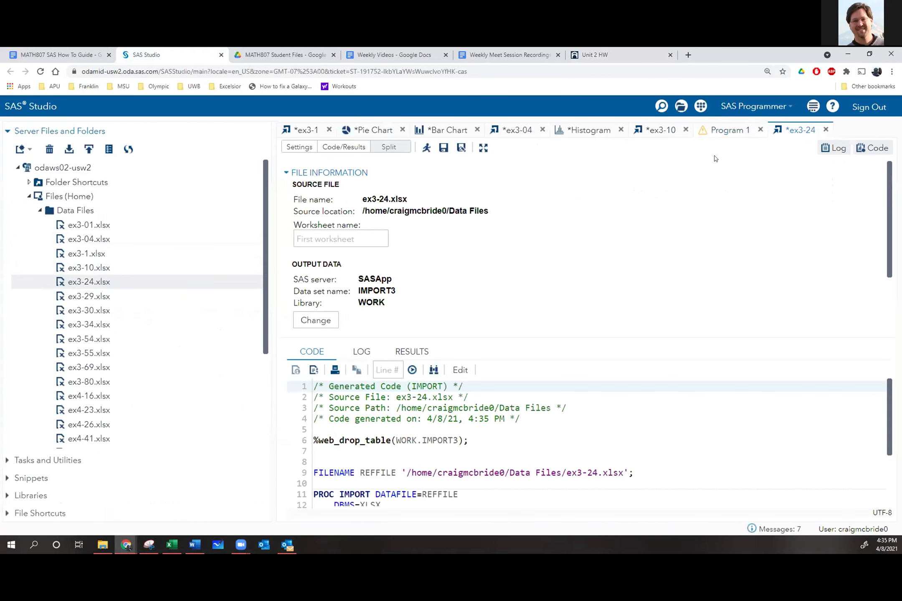
click(426, 148)
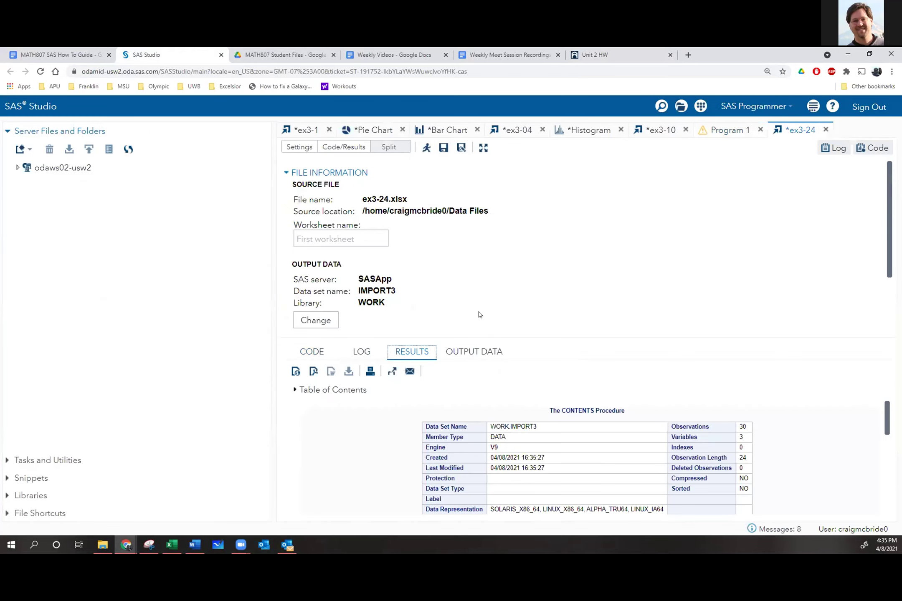
click(469, 353)
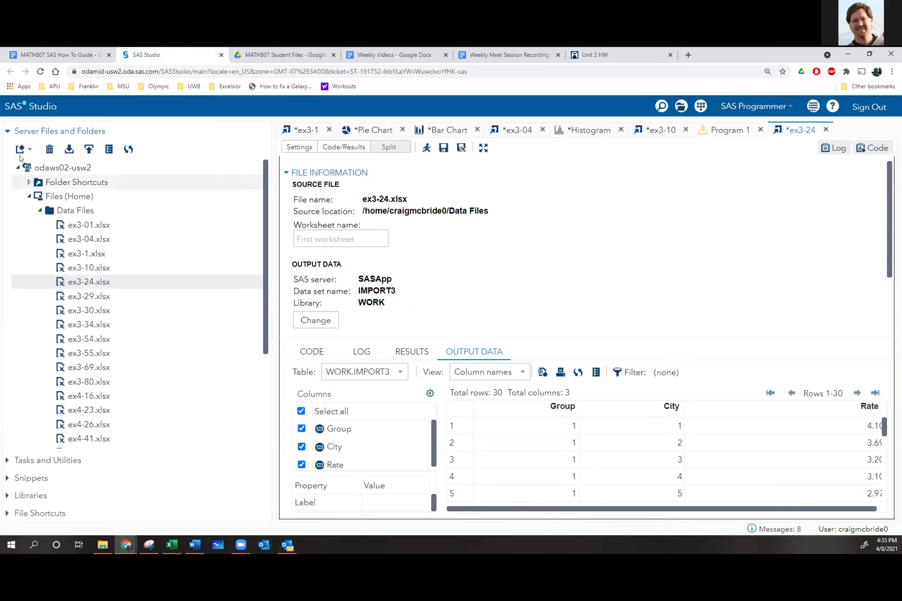
Start a Summary Statistics task and set its data source to the WORK.IMPORT3 table.
click(5, 460)
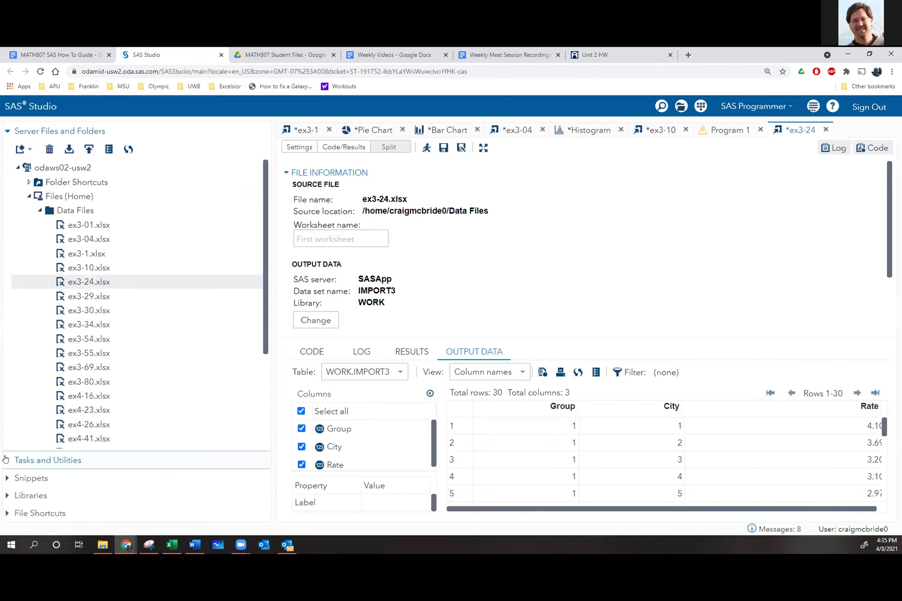
click(25, 413)
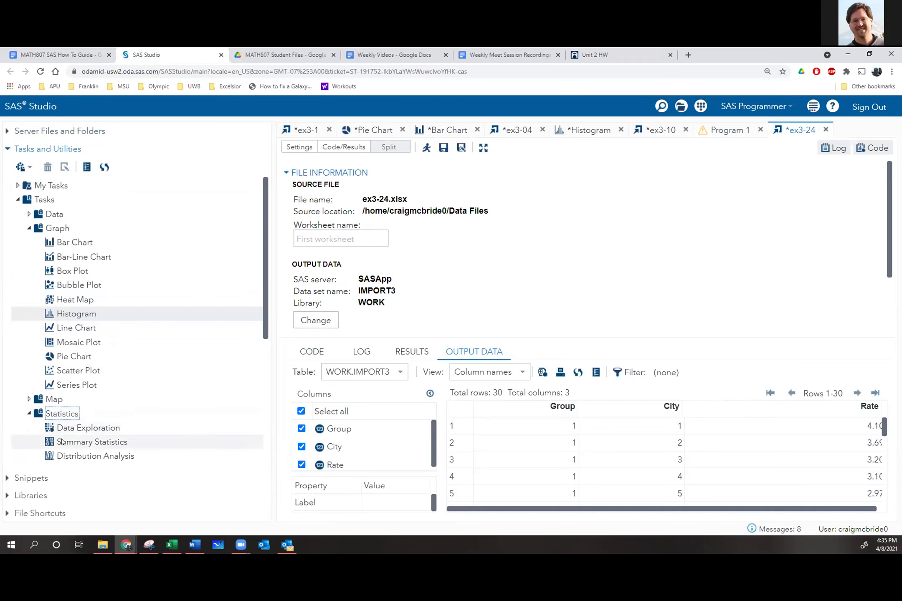
click(62, 442)
double_click(61, 442)
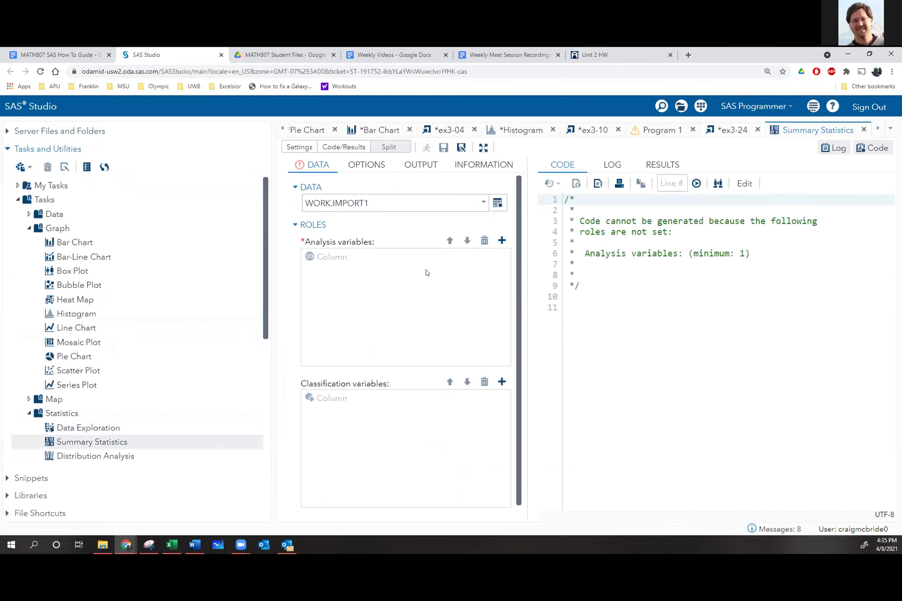
click(498, 203)
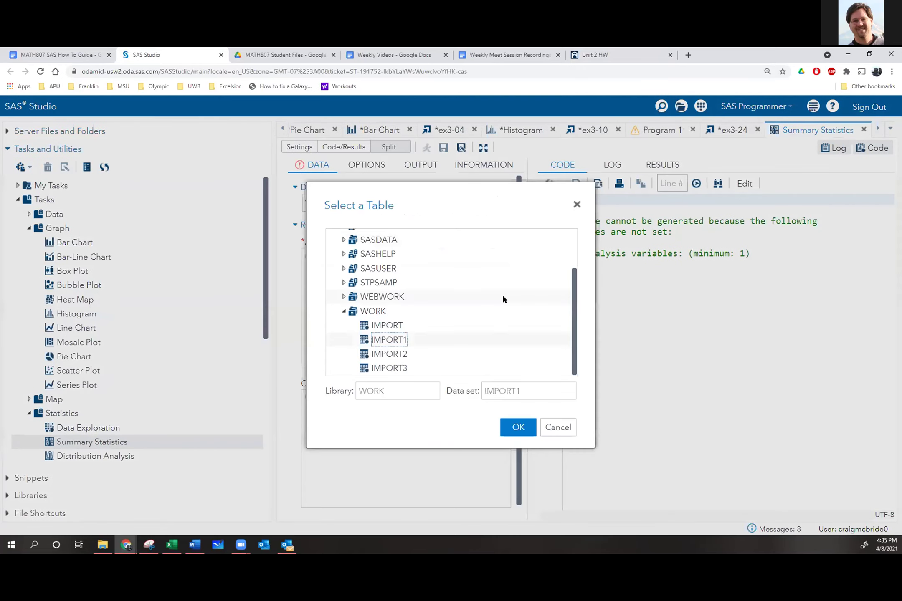
double_click(388, 368)
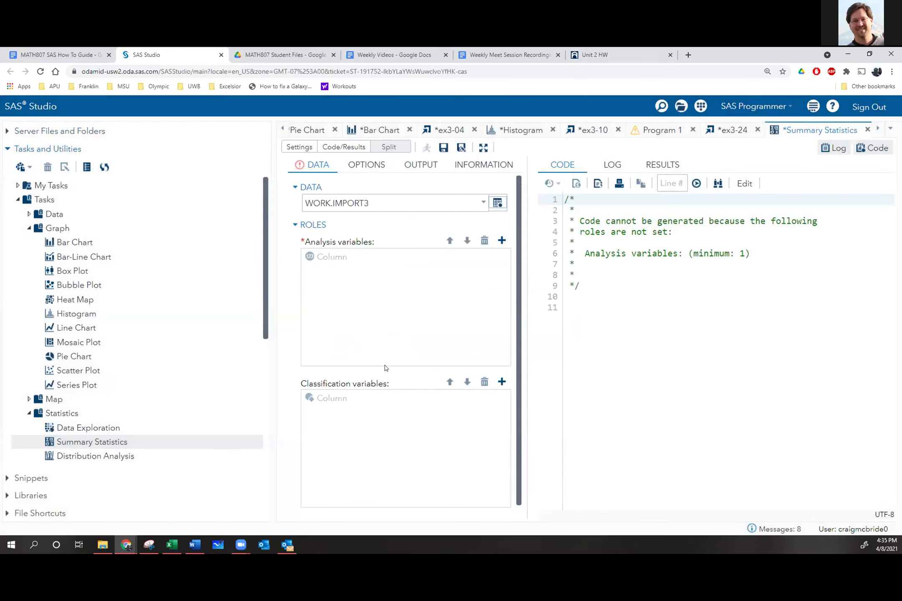
Assign Rate as the analysis variable and Group as the classification variable in the Summary Statistics task.
click(501, 241)
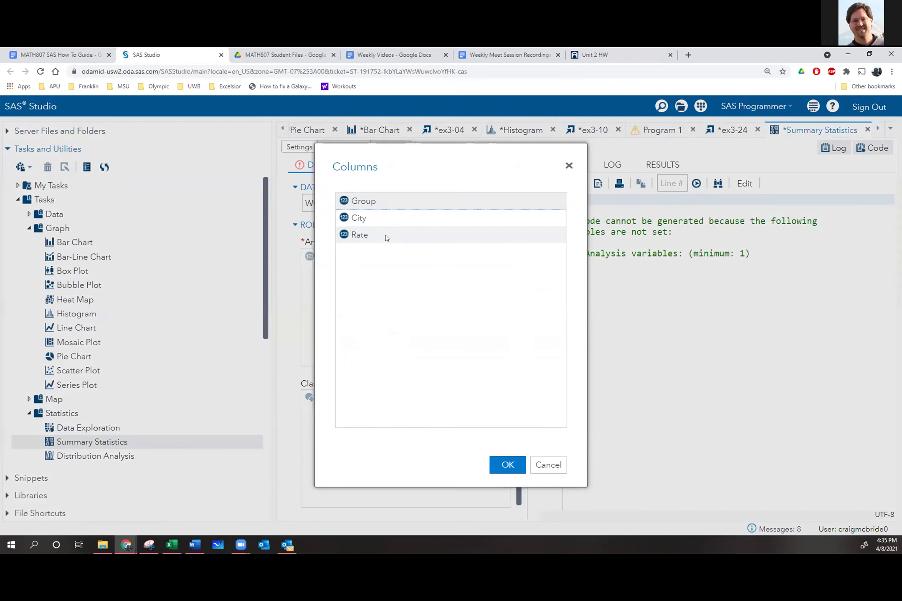
double_click(360, 235)
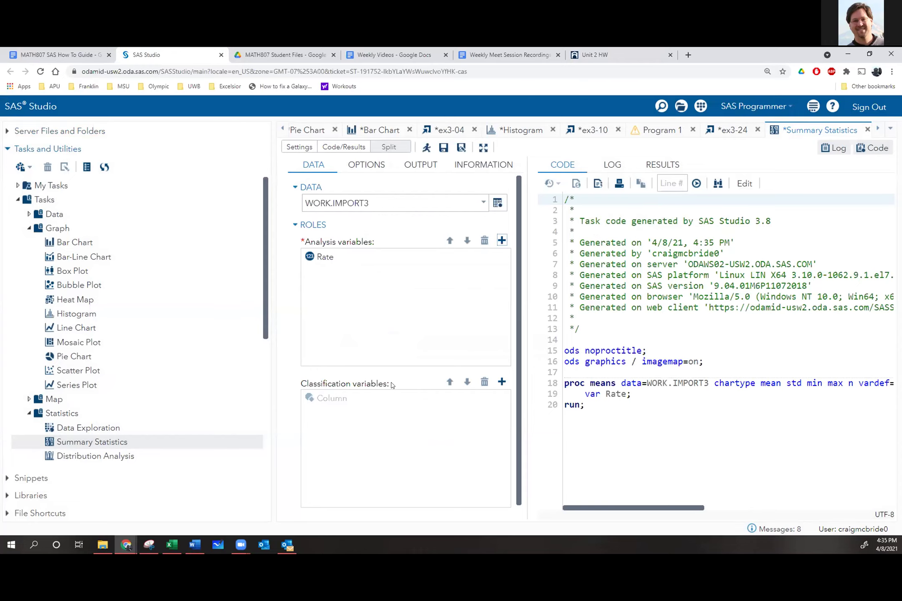
click(502, 381)
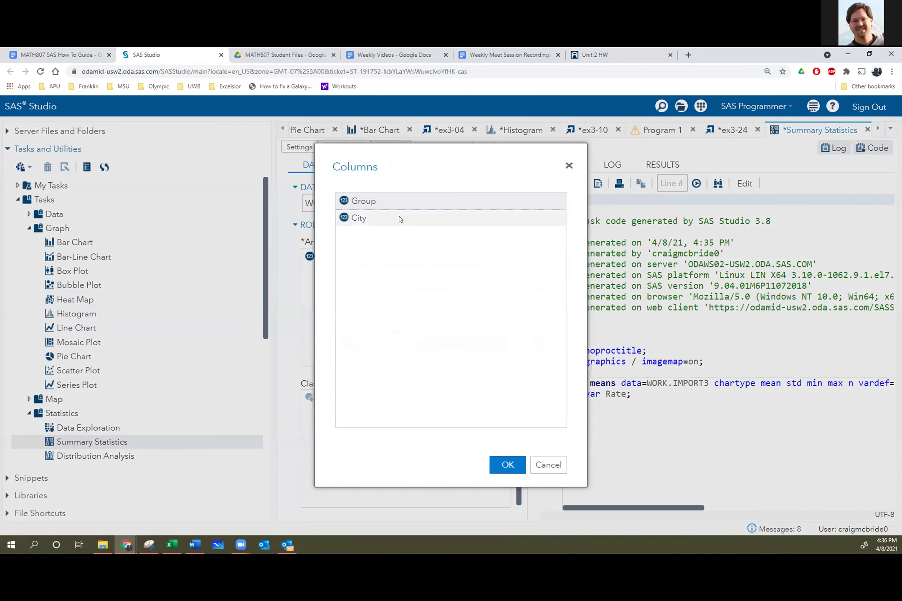
double_click(354, 200)
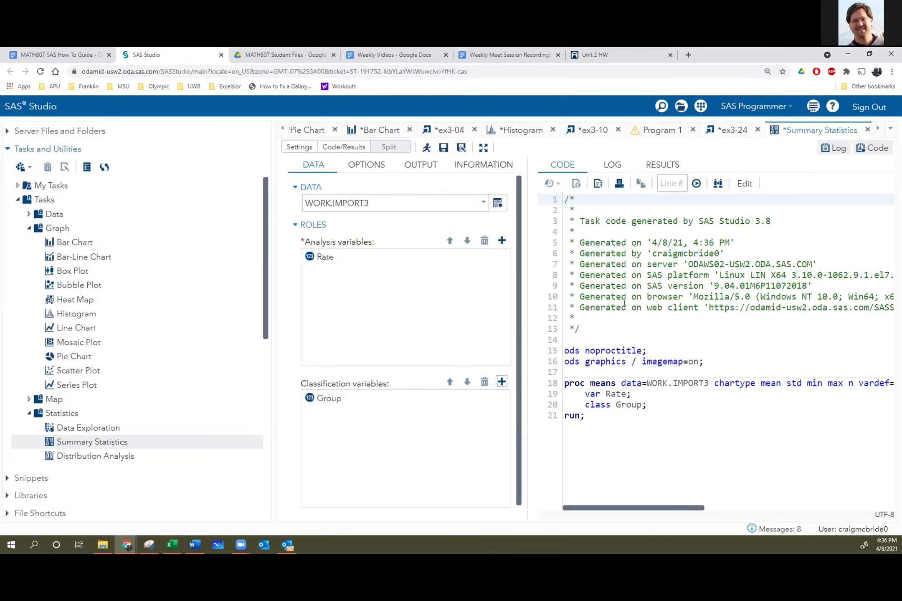
Examine the Group, City, and Rate values in the ex3-24 output data.
click(731, 133)
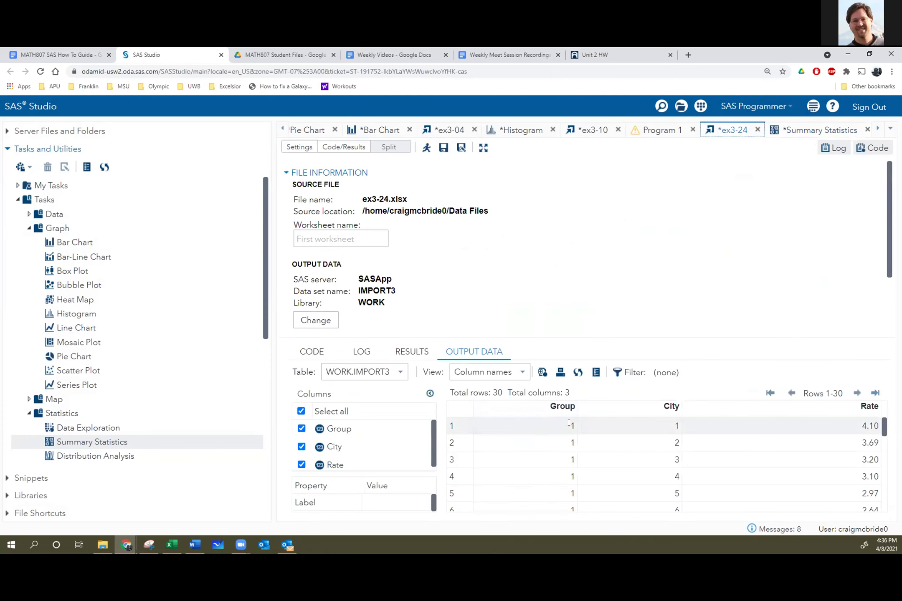
scroll(555, 445, down, 6)
scroll(553, 445, down, 3)
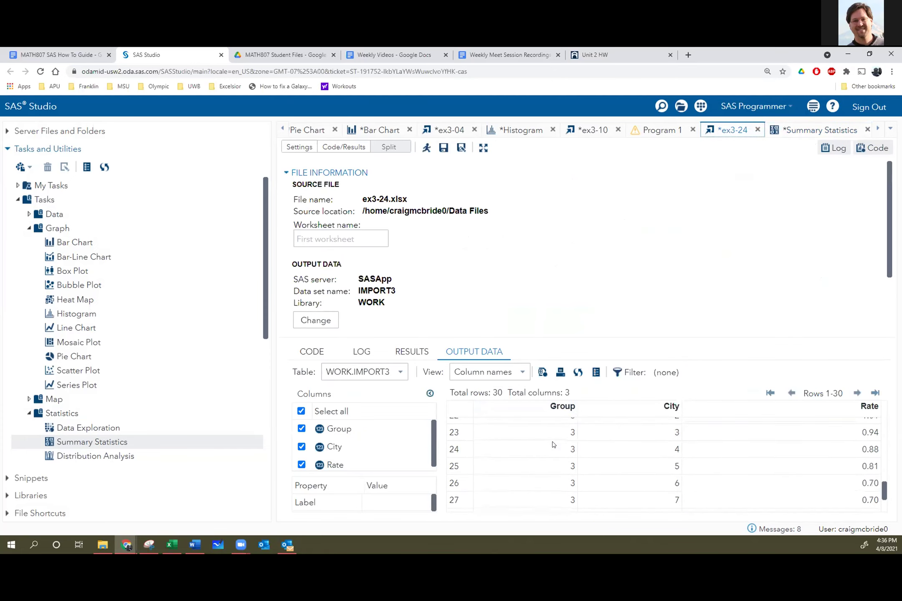
Open the Summary Statistics task's options and check exercise 3.24 in the Week 2 Questions document for the statistics it requires.
scroll(553, 445, up, 8)
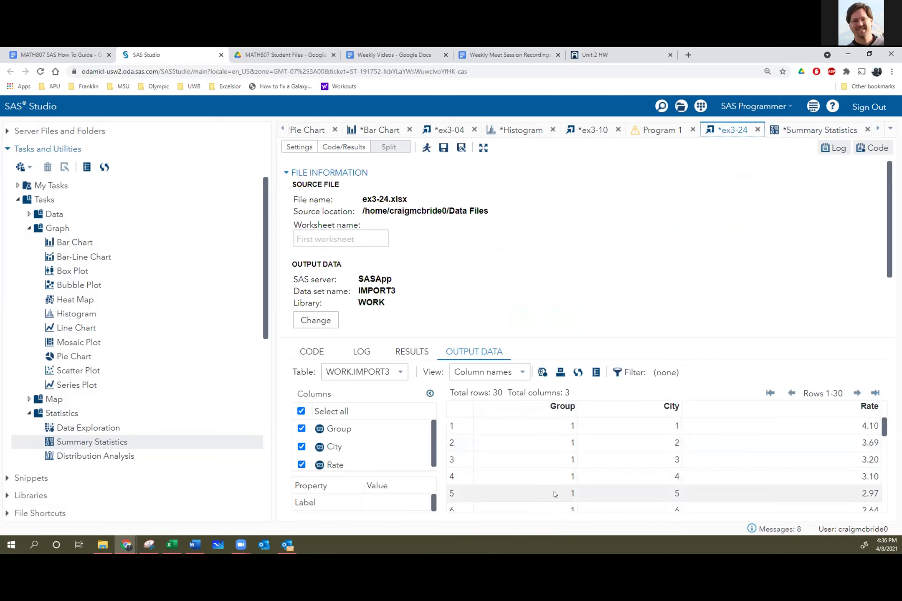
click(800, 132)
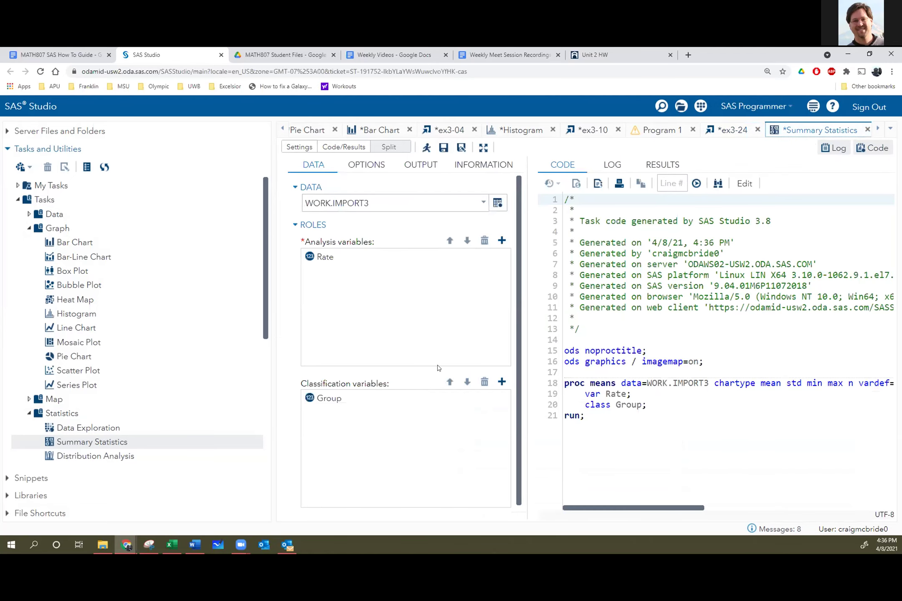
click(367, 167)
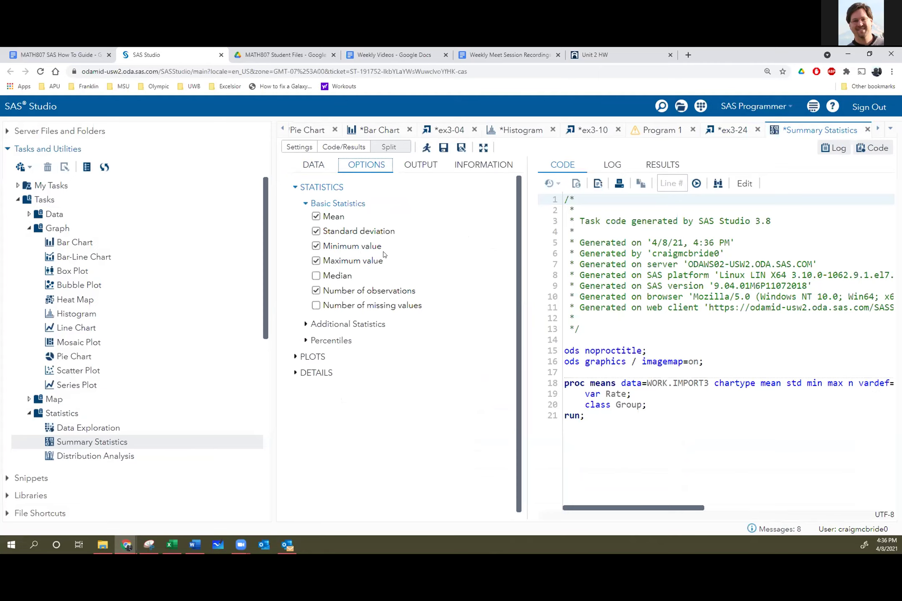
click(189, 542)
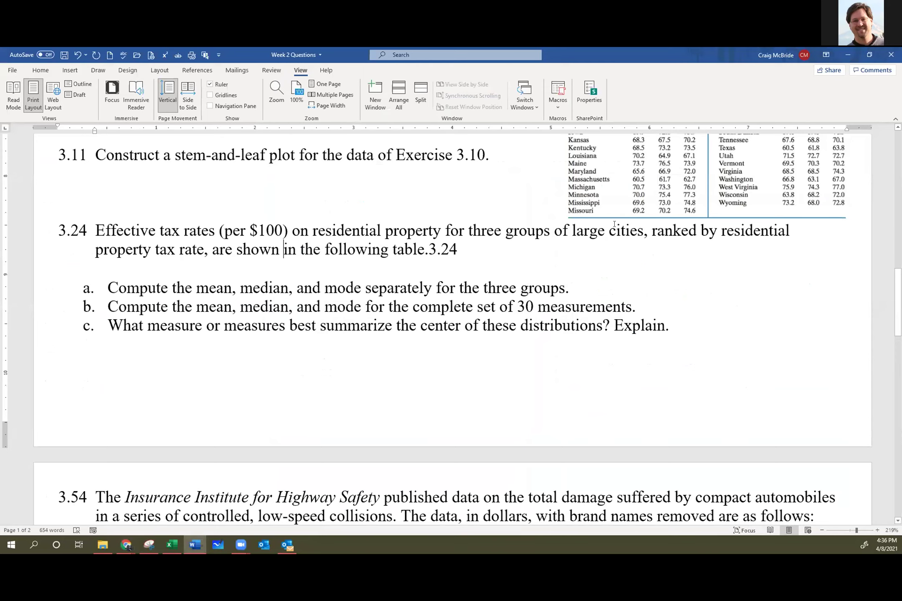
key(alt+Tab)
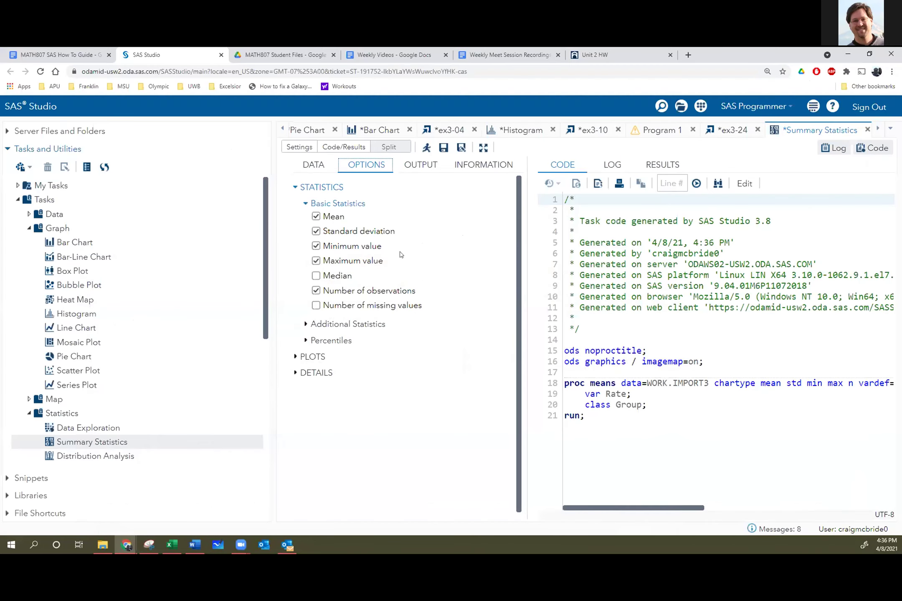
Deselect standard deviation, minimum, maximum, and number of observations, add Mode alongside Mean, and run the Summary Statistics task.
click(316, 231)
click(317, 246)
click(316, 261)
click(315, 290)
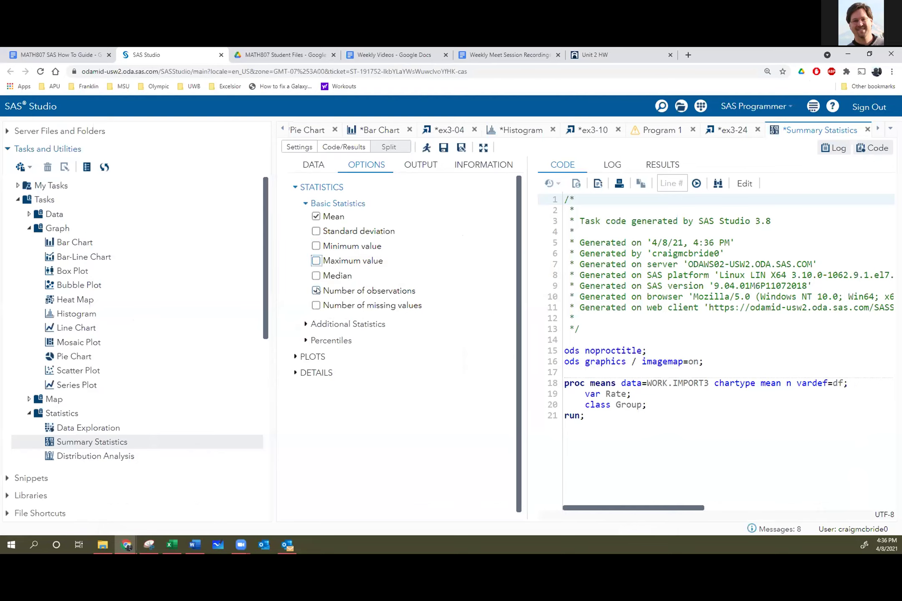
click(308, 323)
click(316, 366)
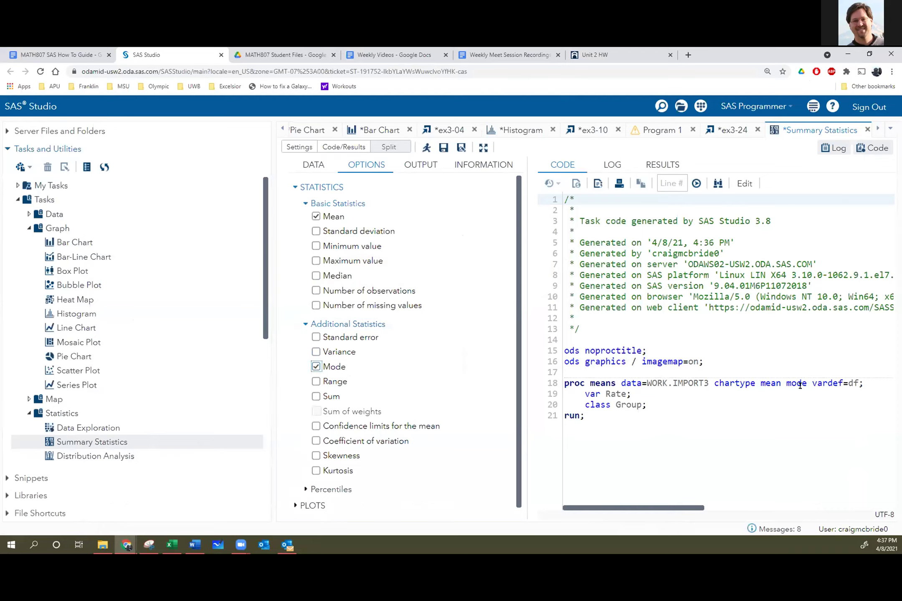
click(426, 148)
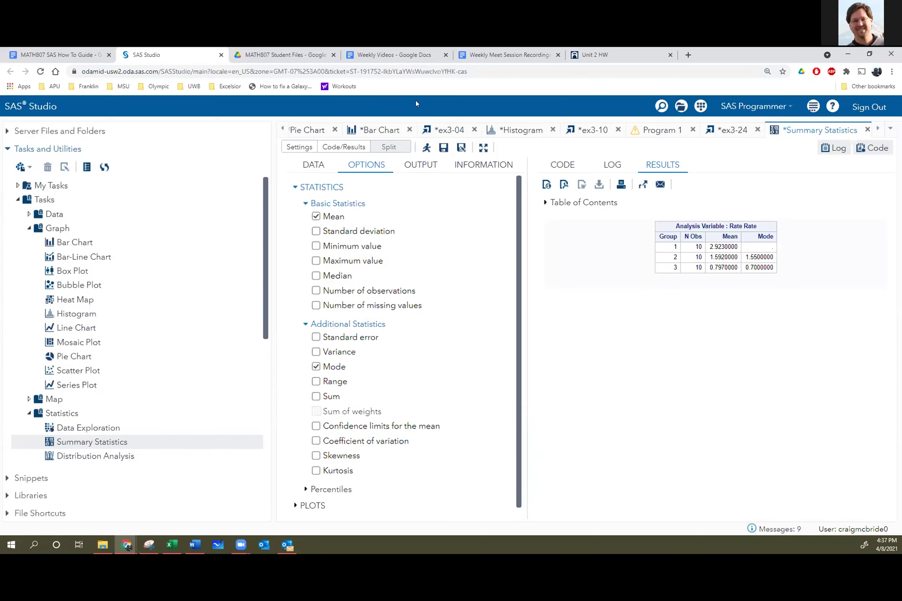
Switch to the Data Files workbook in Excel and enter =MODE.MULT(C2:C31) in cell H5 of the ex3-24 sheet.
click(170, 545)
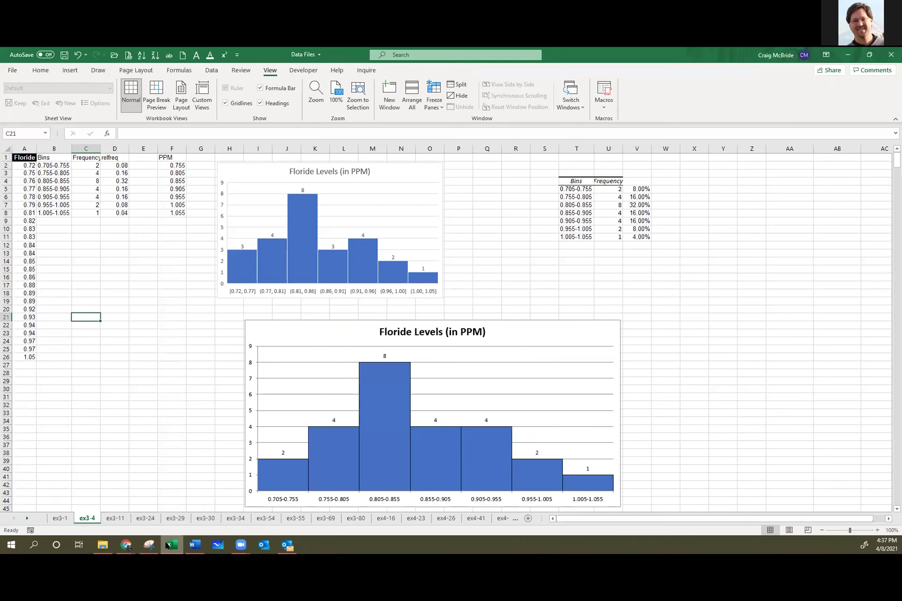
click(145, 518)
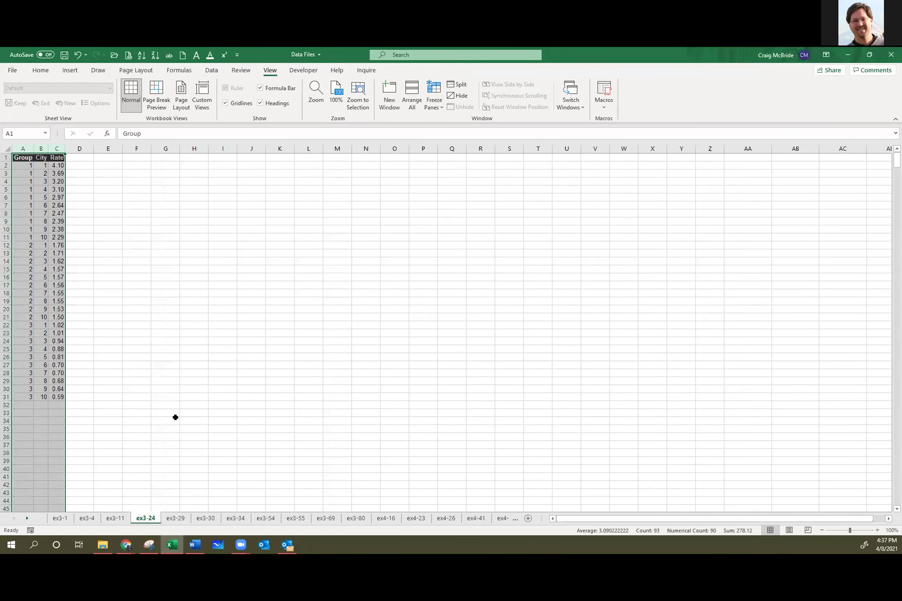
click(192, 190)
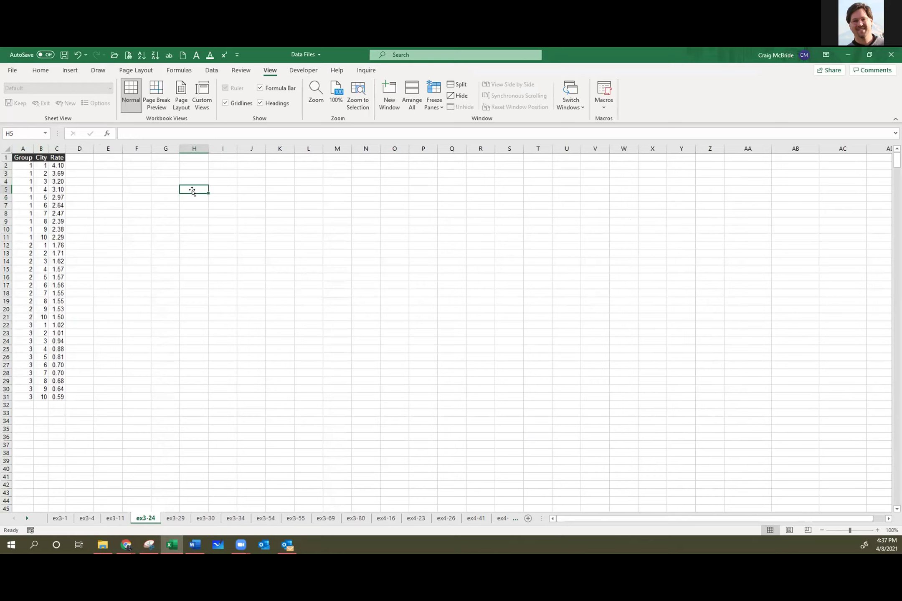
text(=mo)
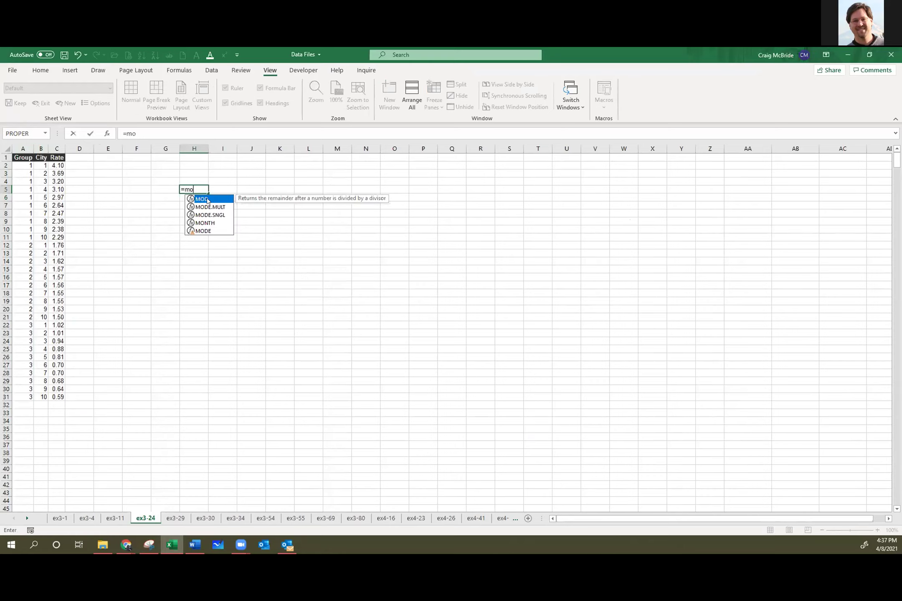
double_click(205, 207)
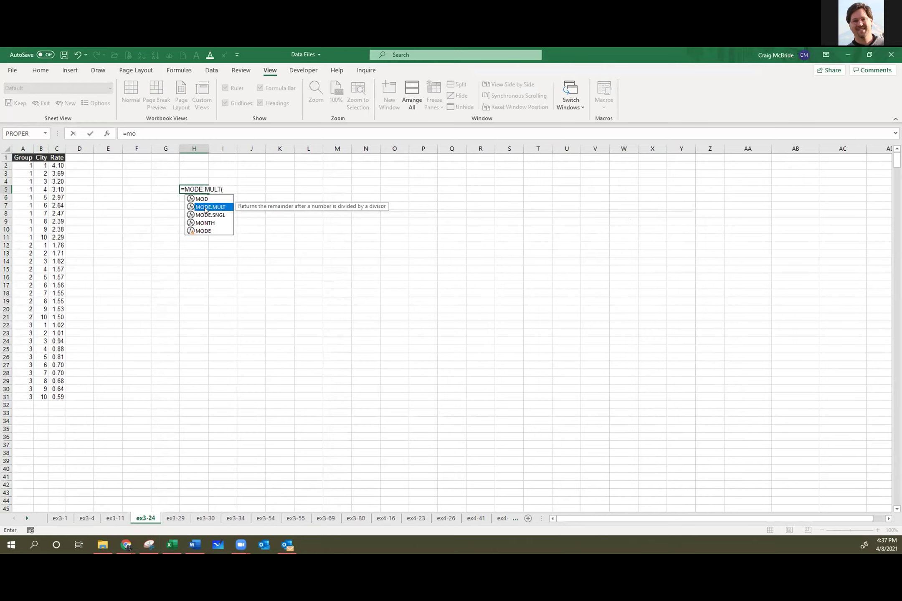
drag(50, 164, 56, 396)
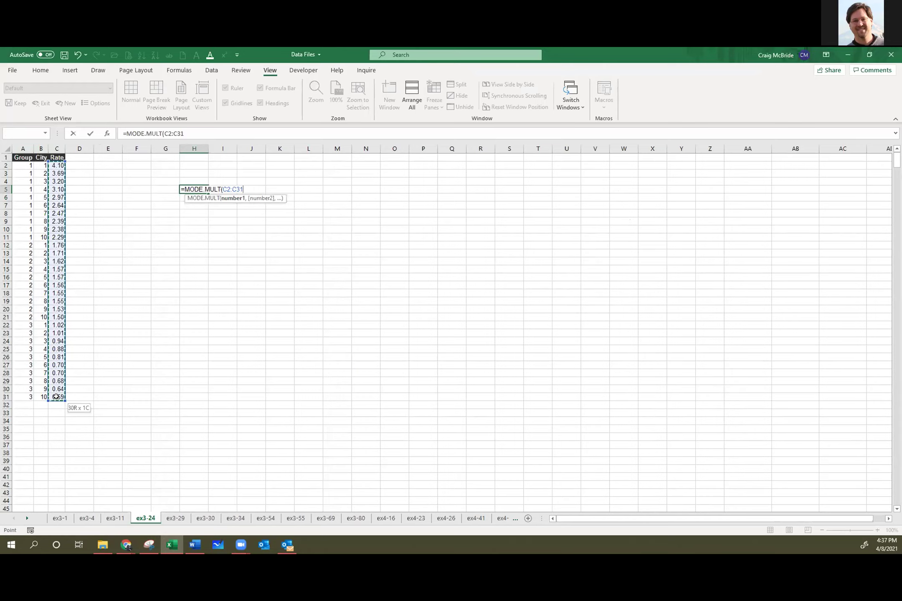
drag(56, 397, 55, 397)
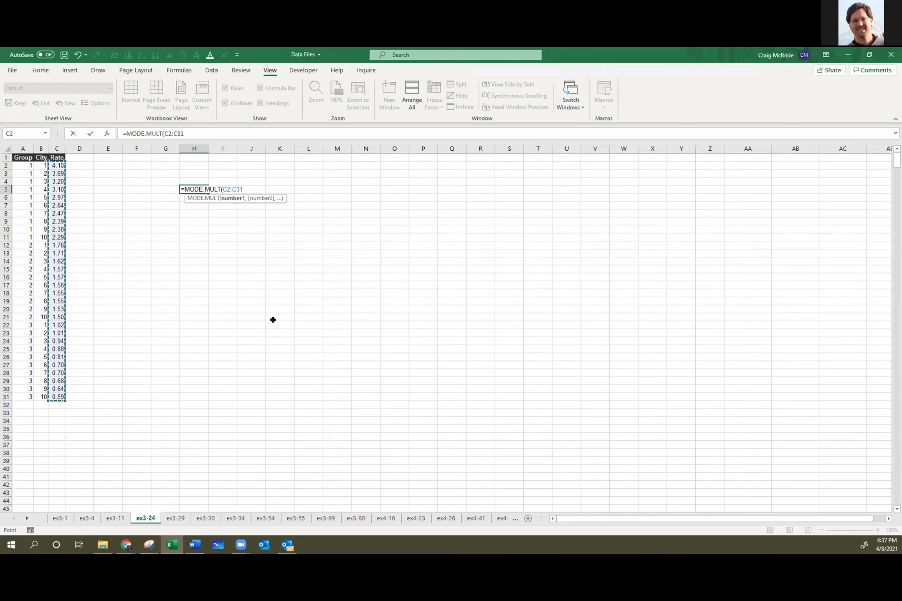
text())
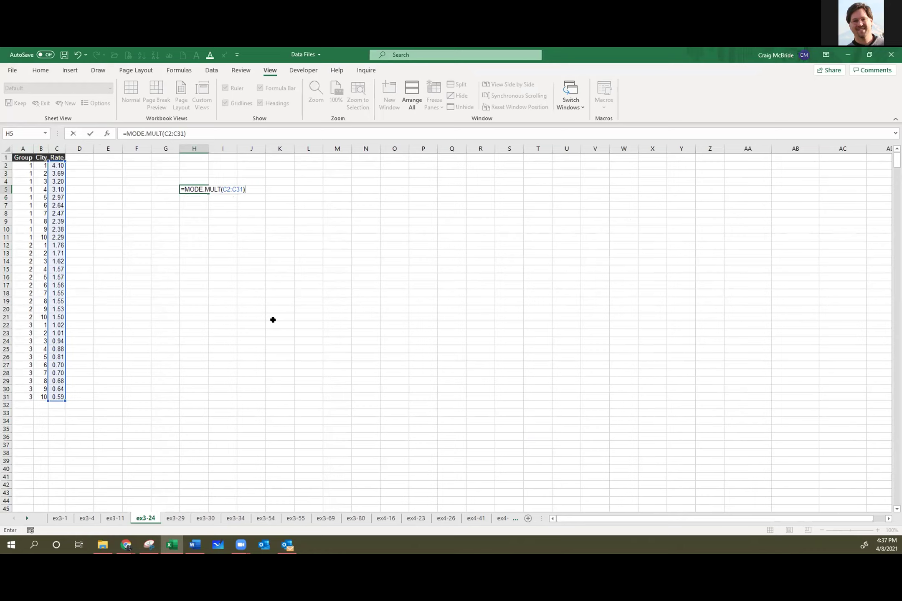
key(Return)
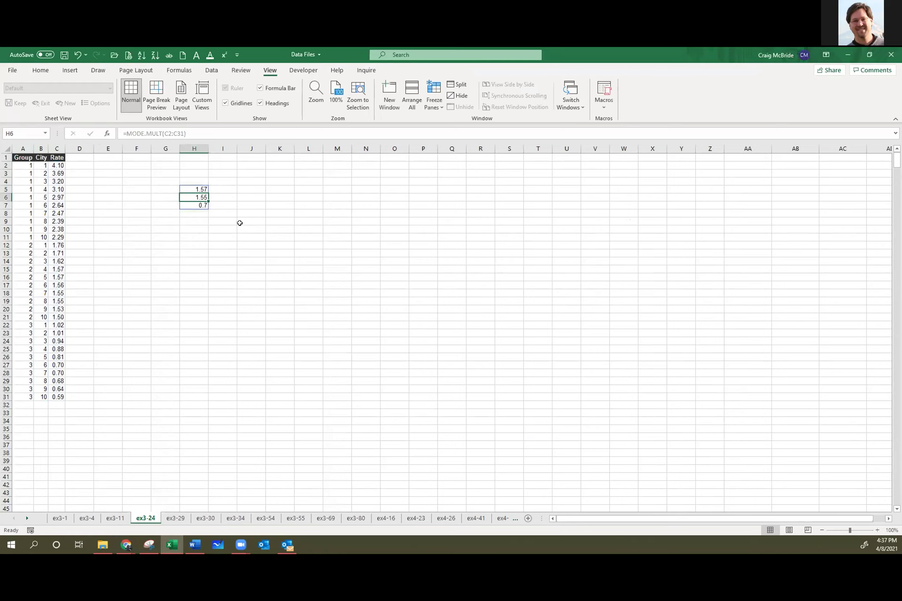
Enter =MODE.MULT(C12:C21) in cell H9 to compute the modes of the Group 2 rates.
click(195, 233)
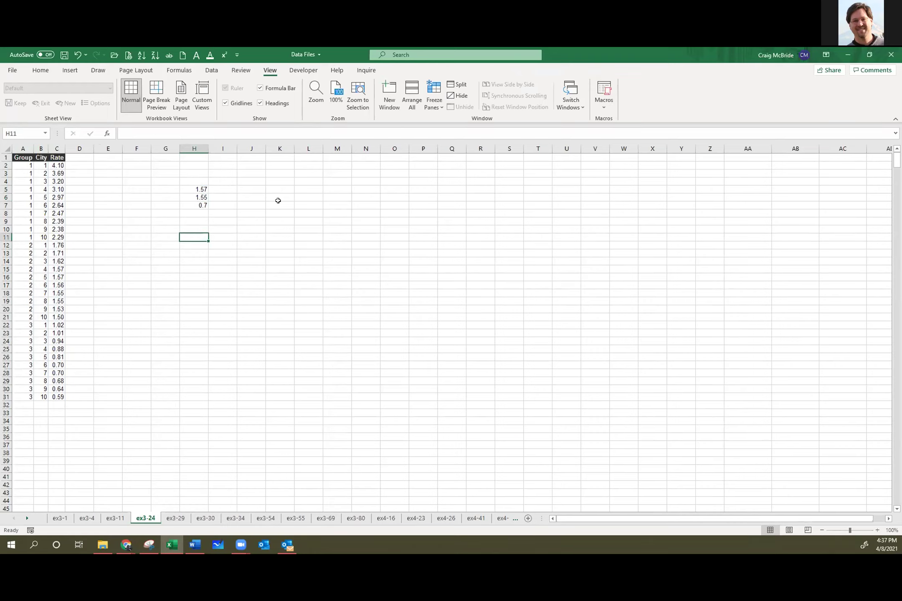
click(194, 222)
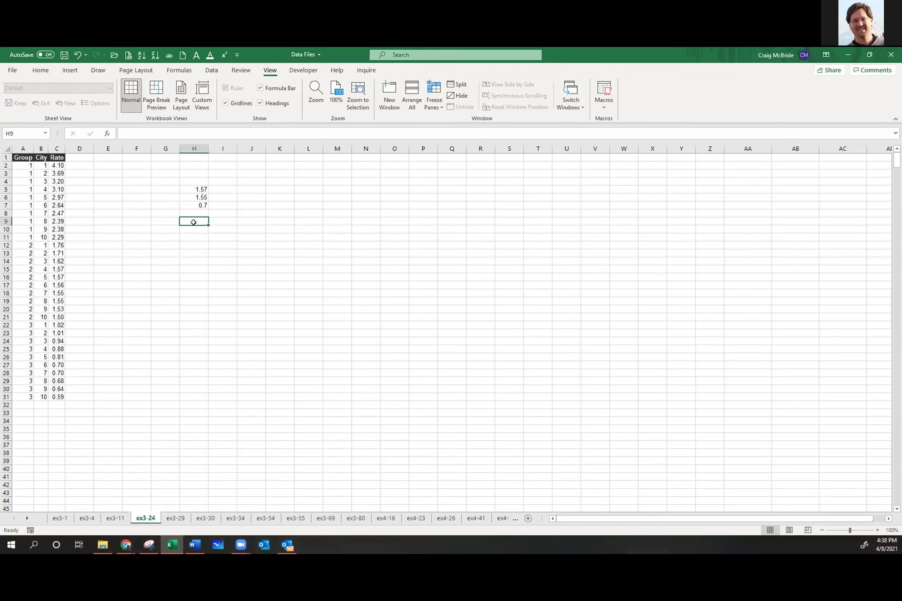
text(=mod)
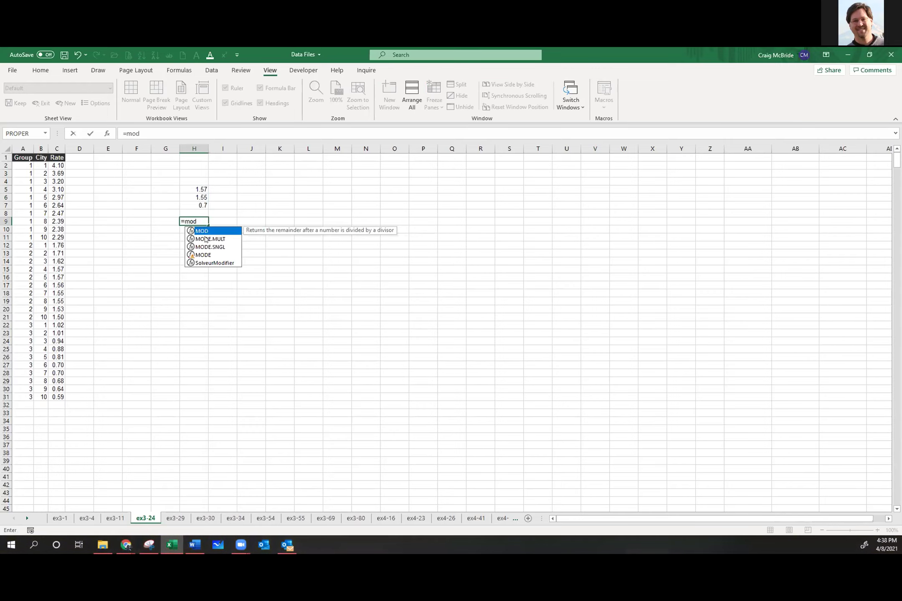
double_click(205, 239)
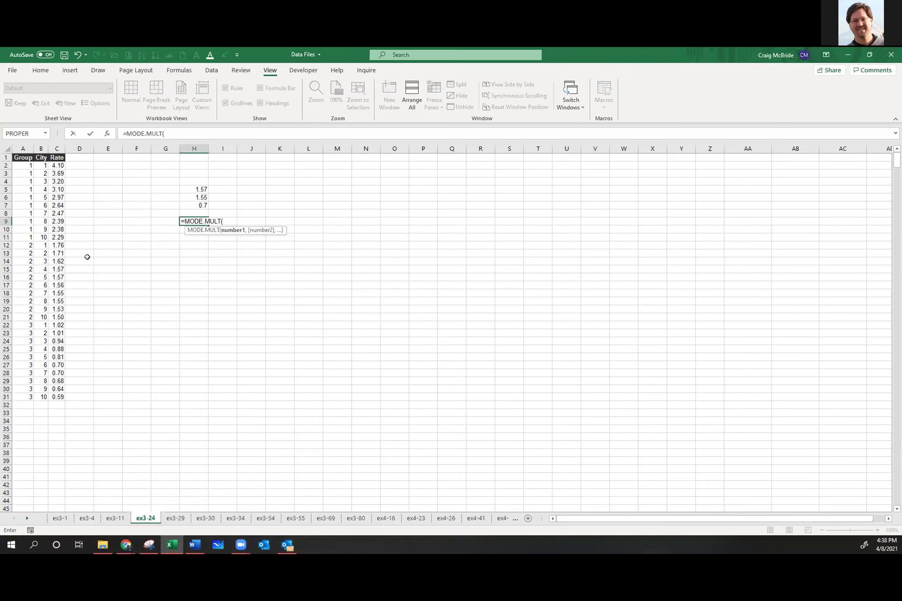
drag(58, 245, 57, 313)
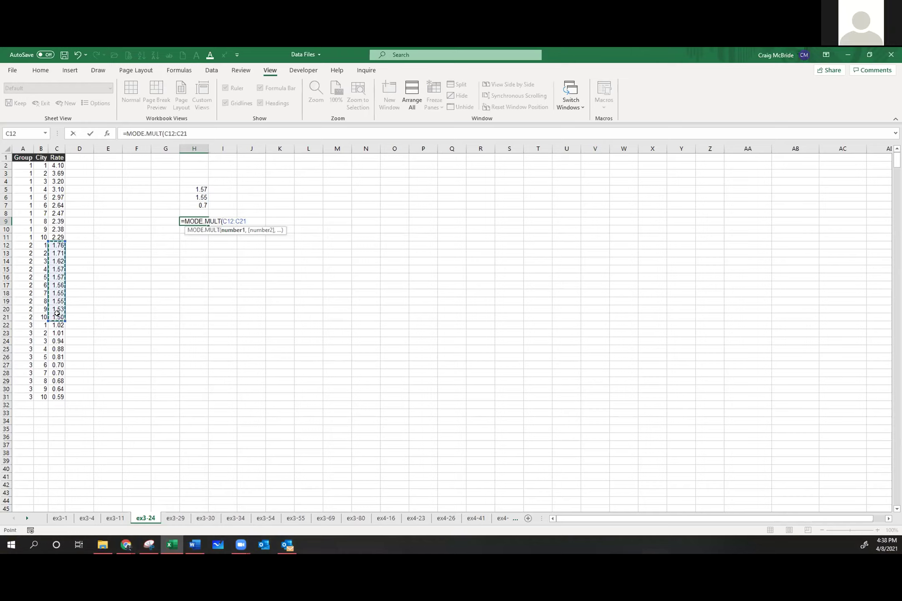
text())
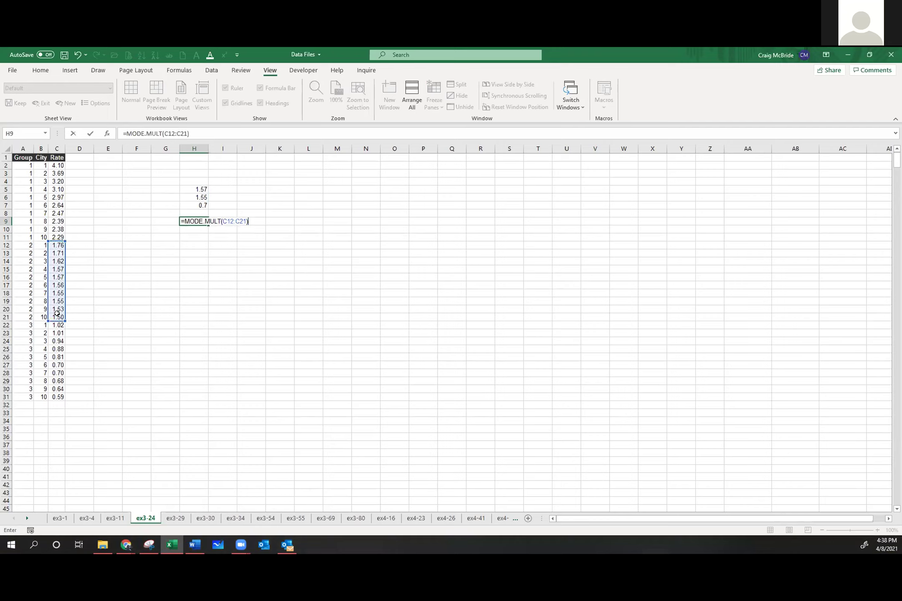
key(Return)
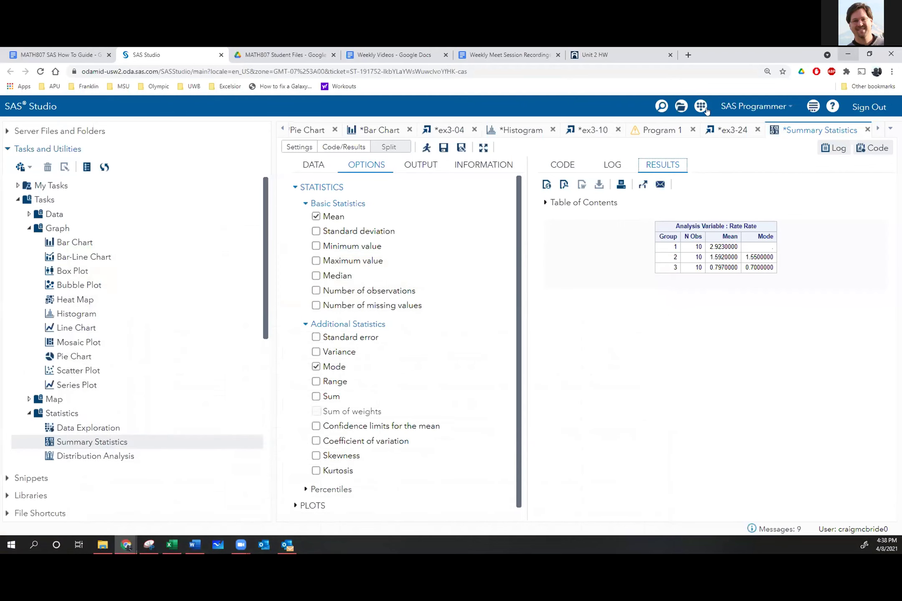
Switch to the MATH807 SAS How To Guide and copy the Week 2 code reporting modes by group and for the entire dataset.
click(847, 54)
click(64, 54)
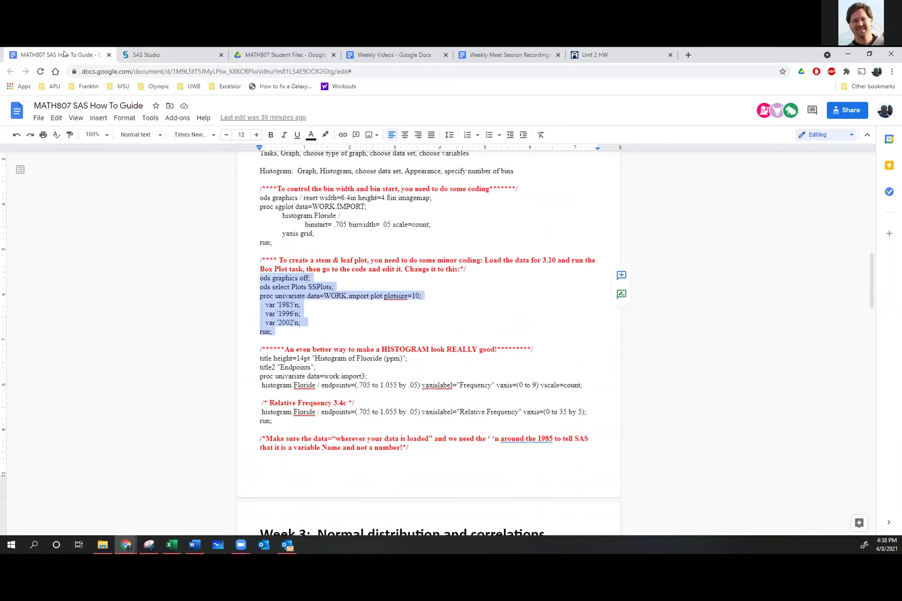
click(389, 359)
scroll(389, 363, down, 5)
scroll(389, 367, up, 8)
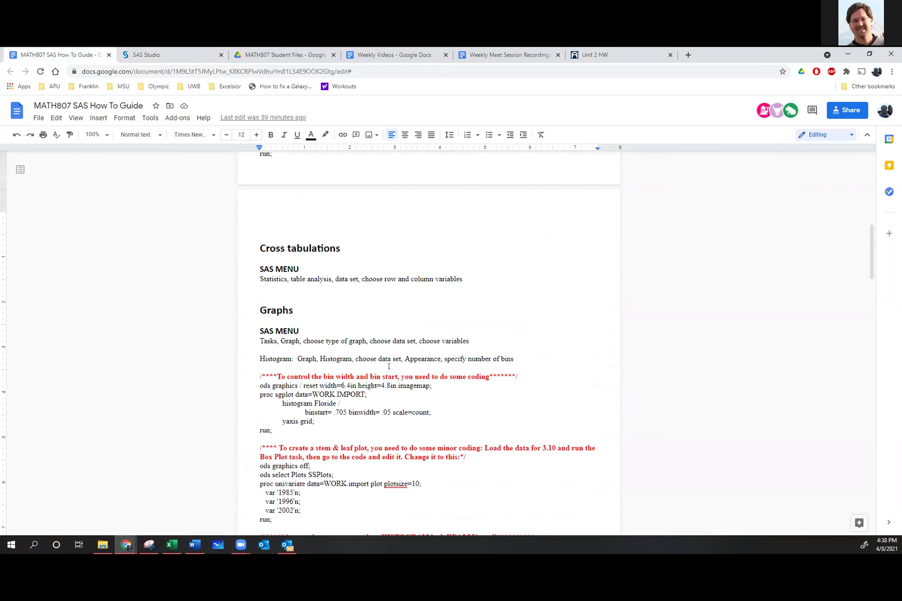
scroll(389, 367, down, 3)
scroll(388, 367, up, 8)
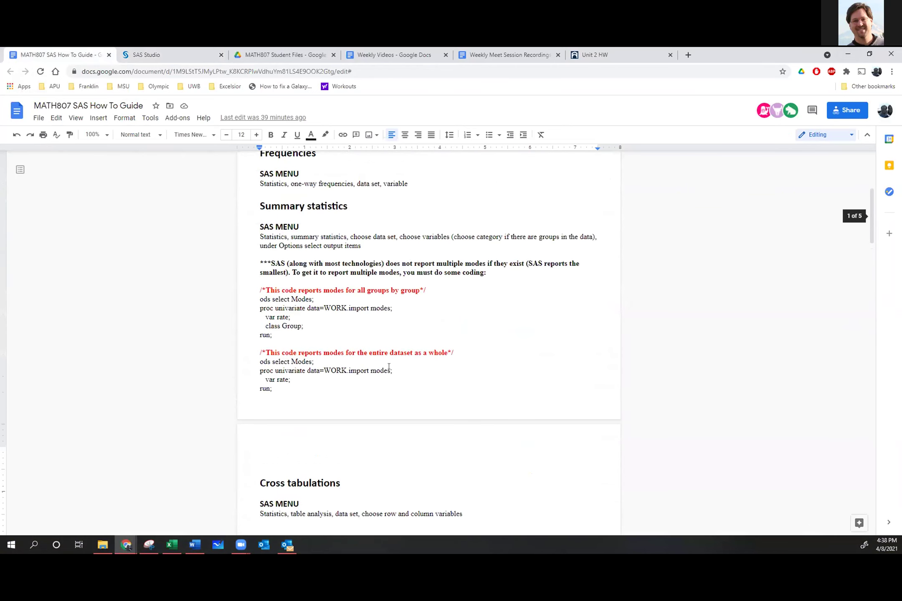
scroll(389, 367, up, 1)
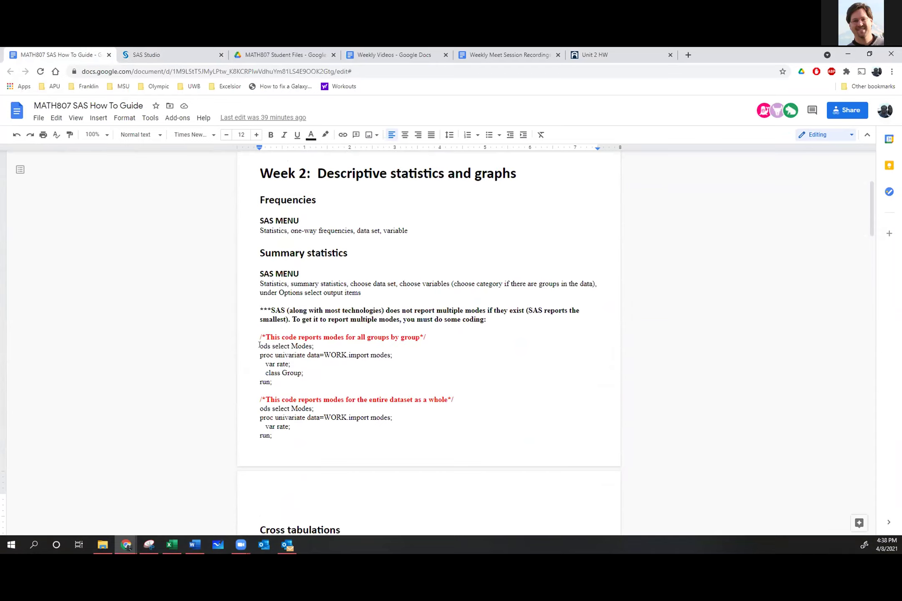
drag(260, 345, 307, 433)
key(ctrl+c)
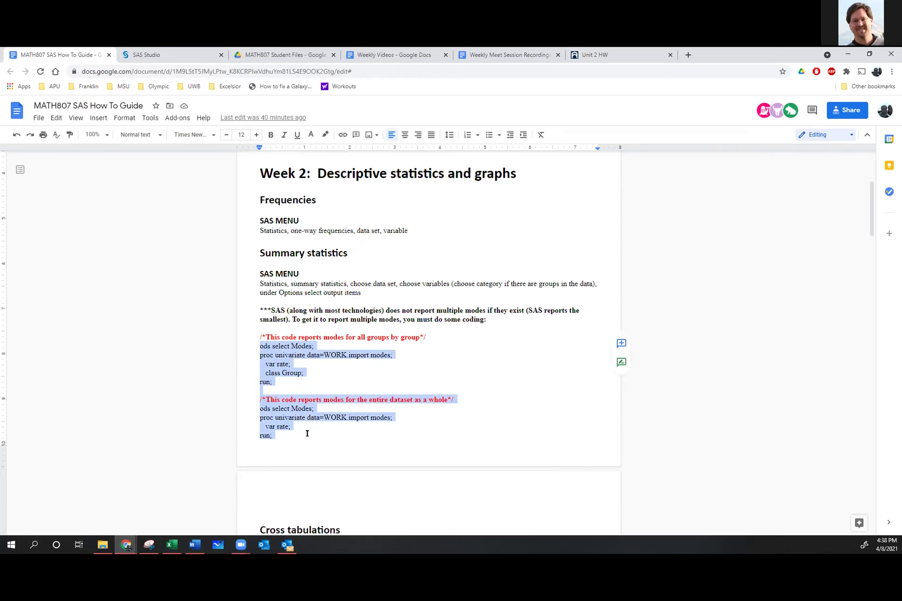
Return to SAS Studio, open the Summary Statistics code as an editable program, and paste the copied modes code below its final run statement.
click(166, 56)
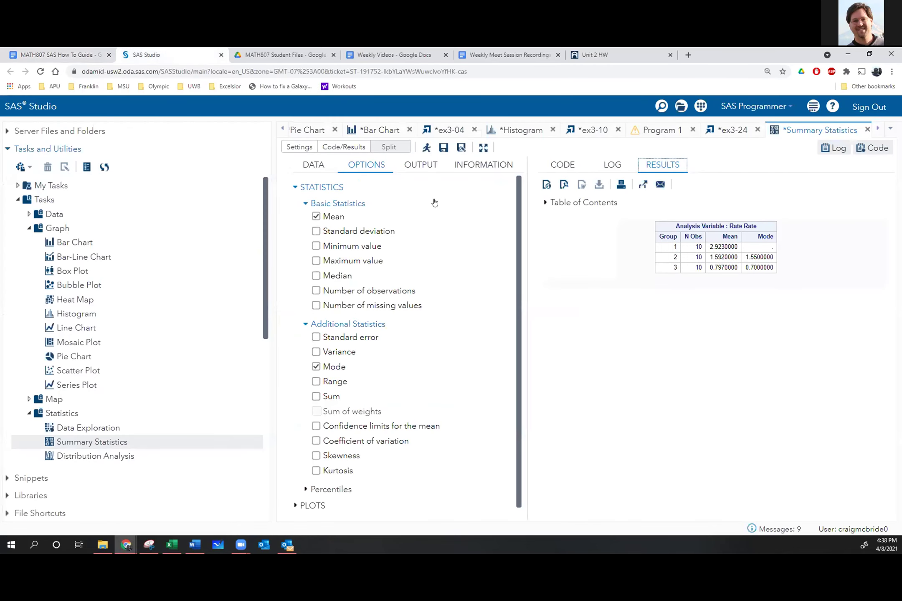
click(562, 166)
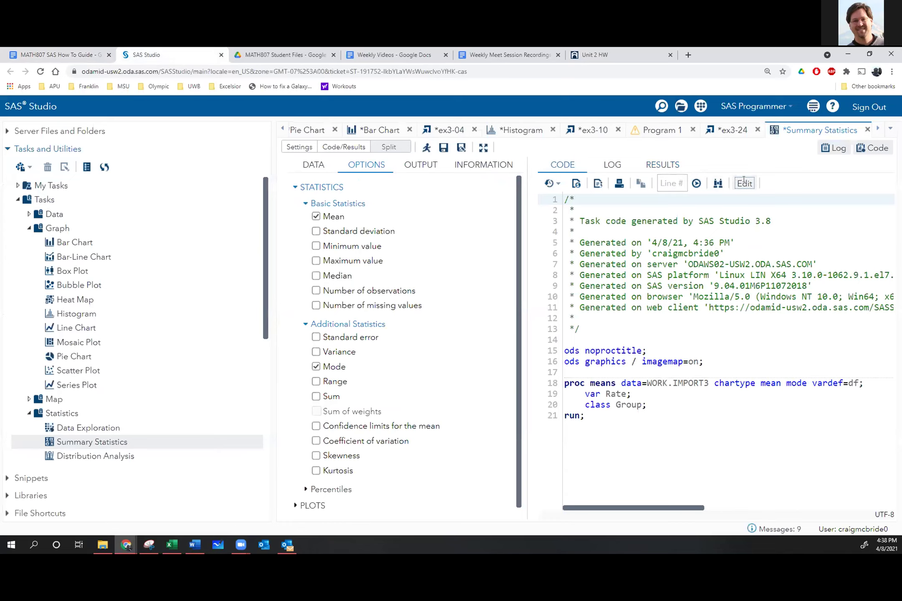
click(744, 183)
click(325, 429)
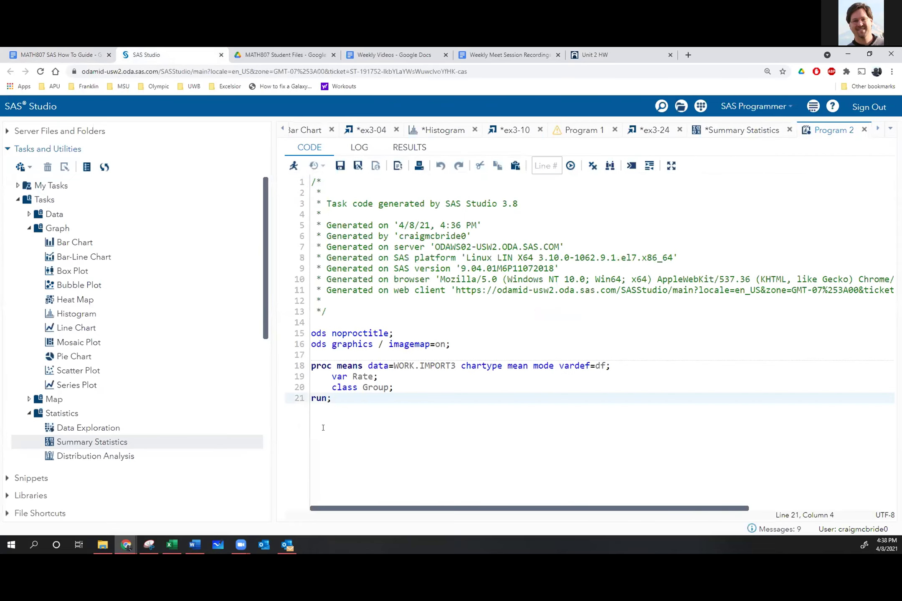
key(Return)
key(Return)
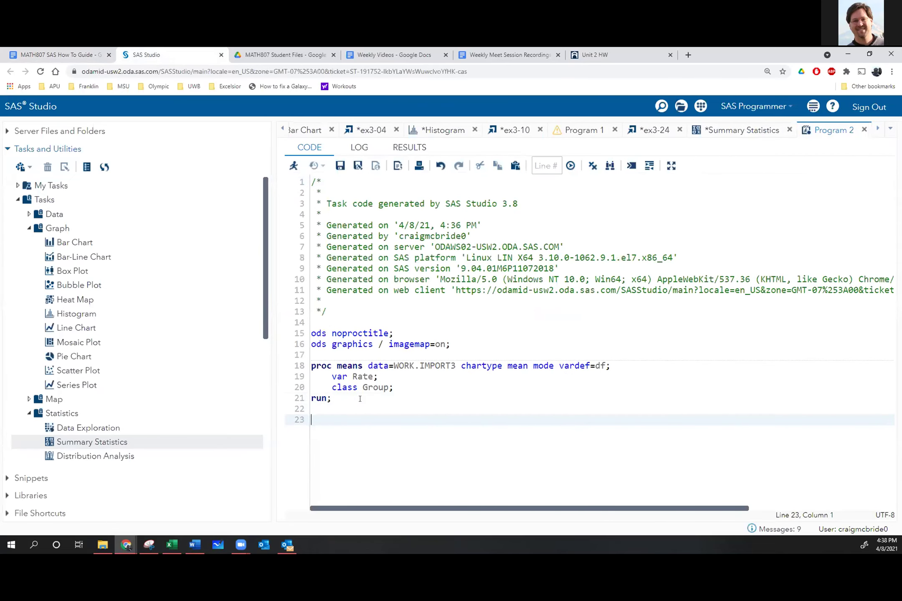
key(ctrl+v)
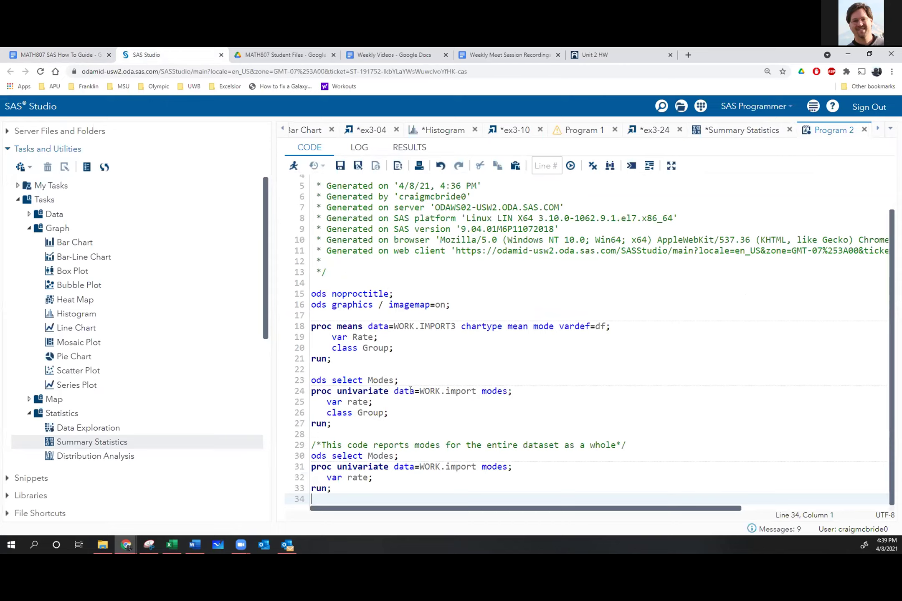
Change the dataset in both proc univariate statements to WORK.import3 and run the program.
click(476, 391)
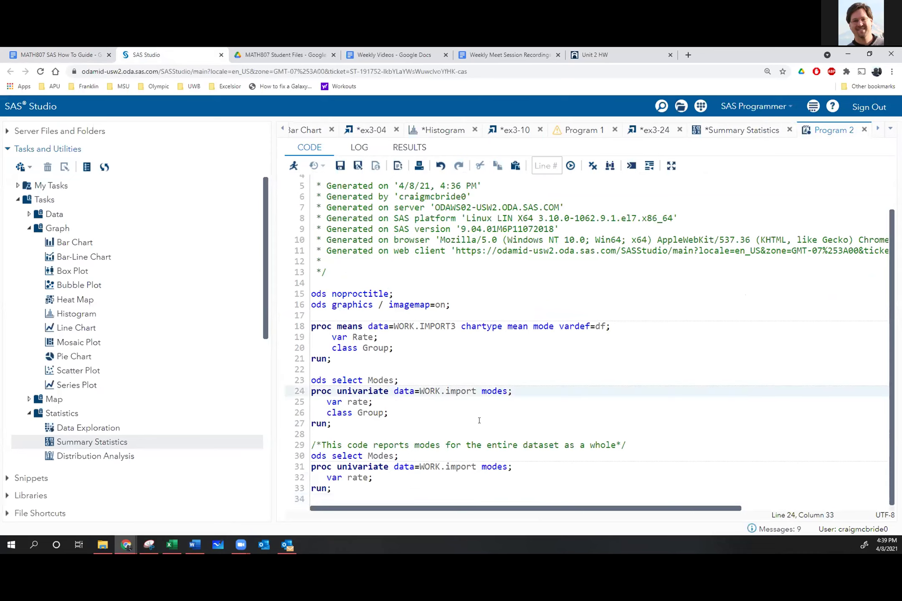
text(3)
click(475, 467)
text(3)
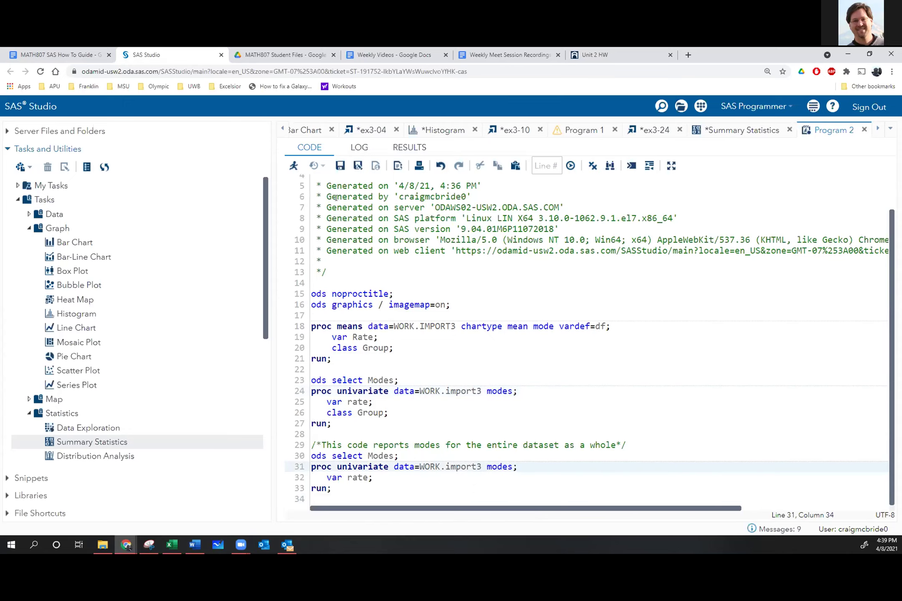
click(294, 166)
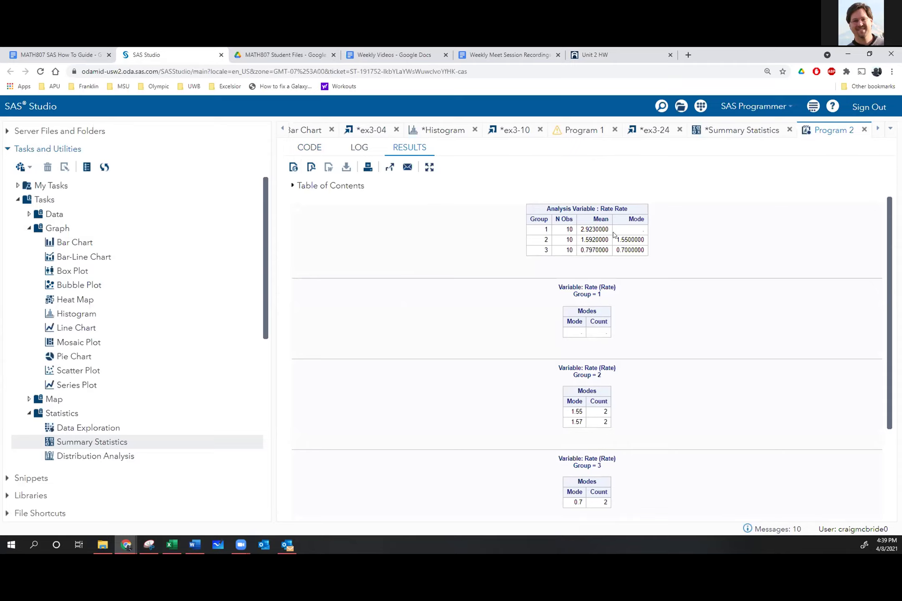
Add the median option between mean and mode in the proc means statement and rerun the program.
click(312, 148)
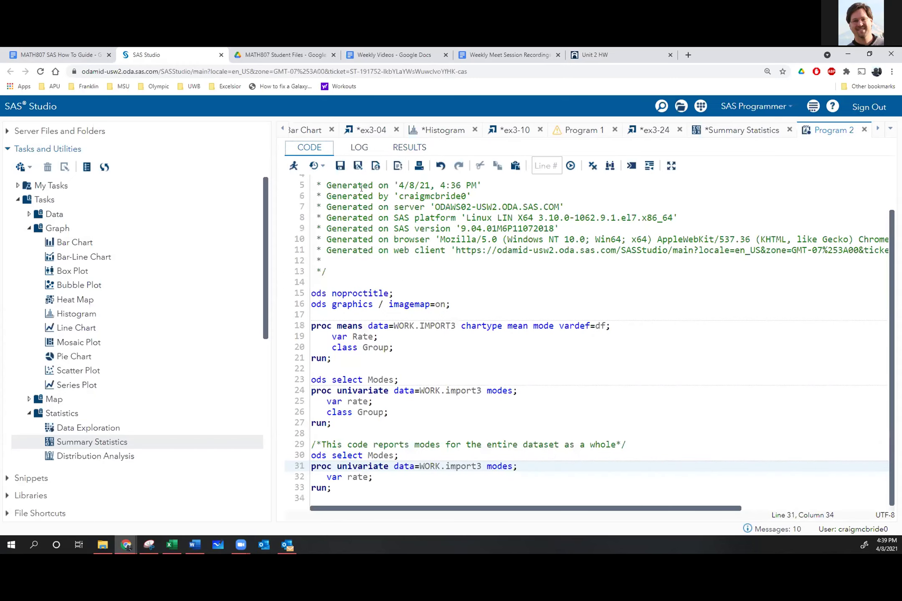
click(532, 326)
text(median)
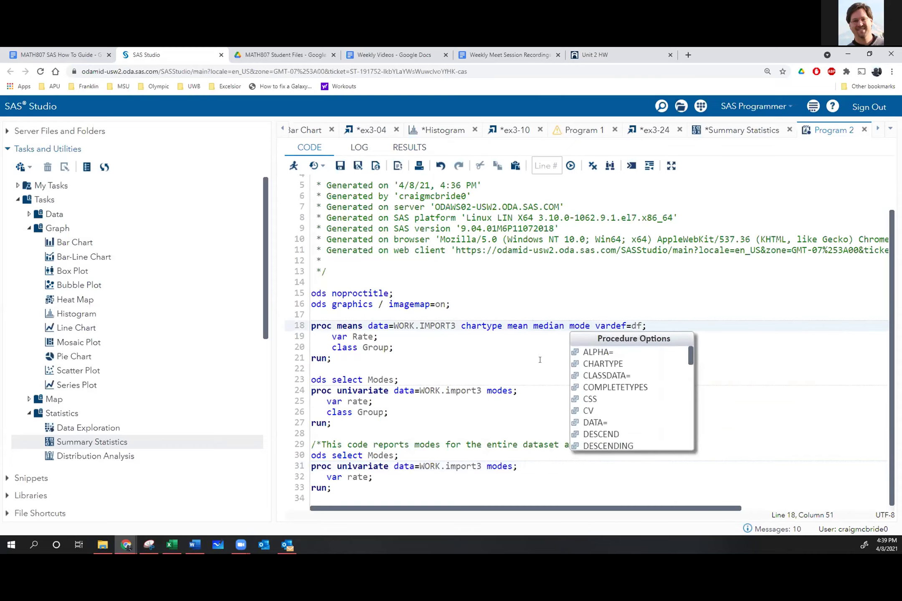
click(561, 298)
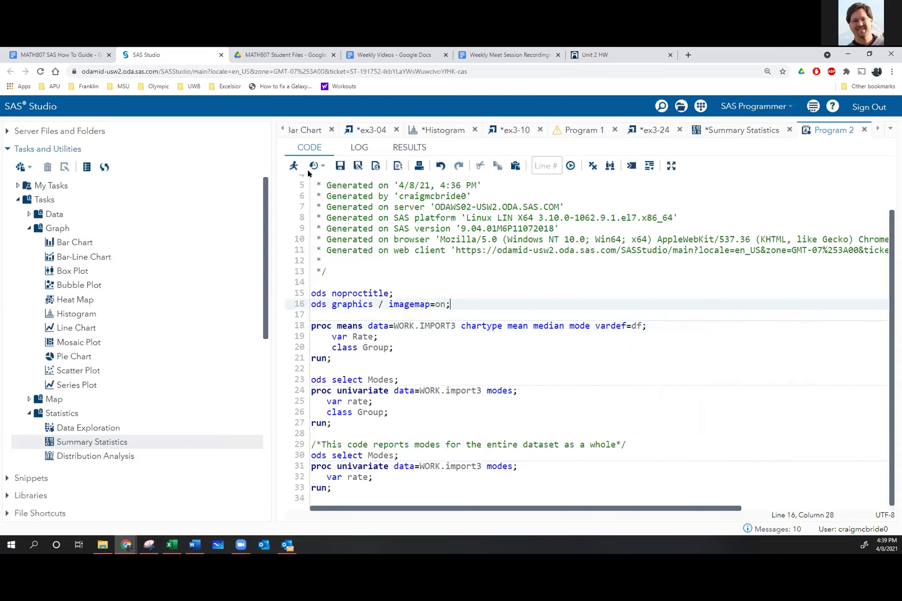
click(293, 166)
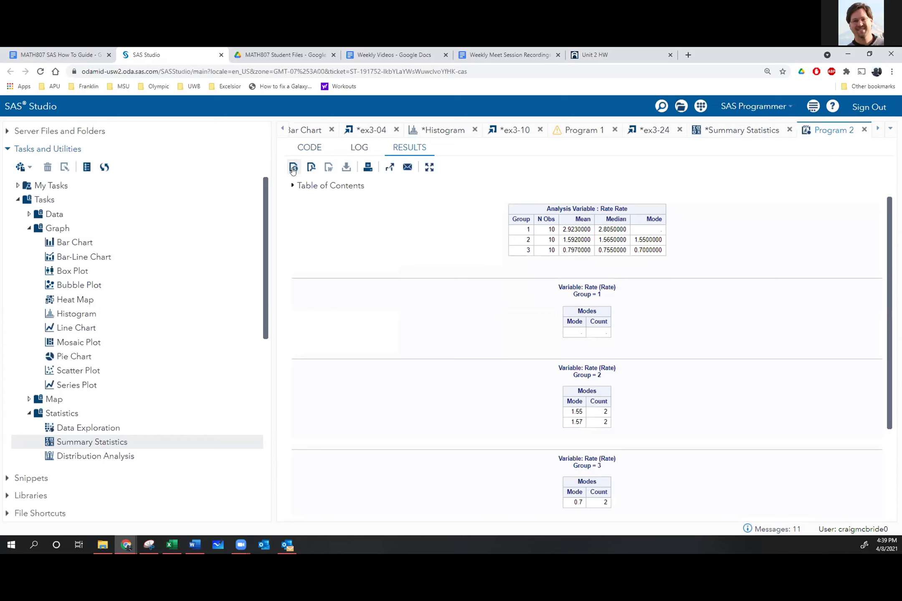
Remove the mode option from the proc means statement, rerun the program and review the group and overall results.
click(314, 150)
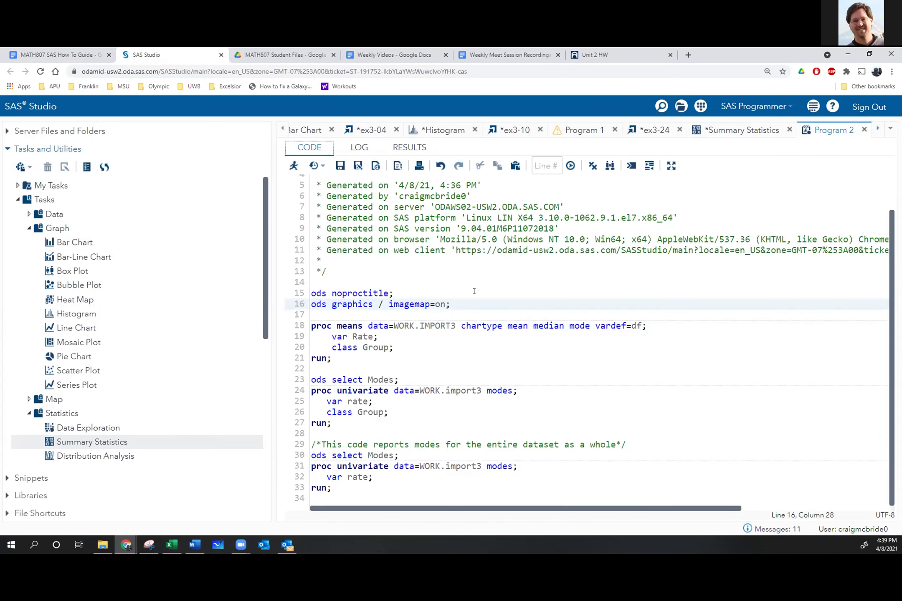
click(569, 326)
key(Delete)
key(Delete)
key(Delete)
key(Delete)
key(Delete)
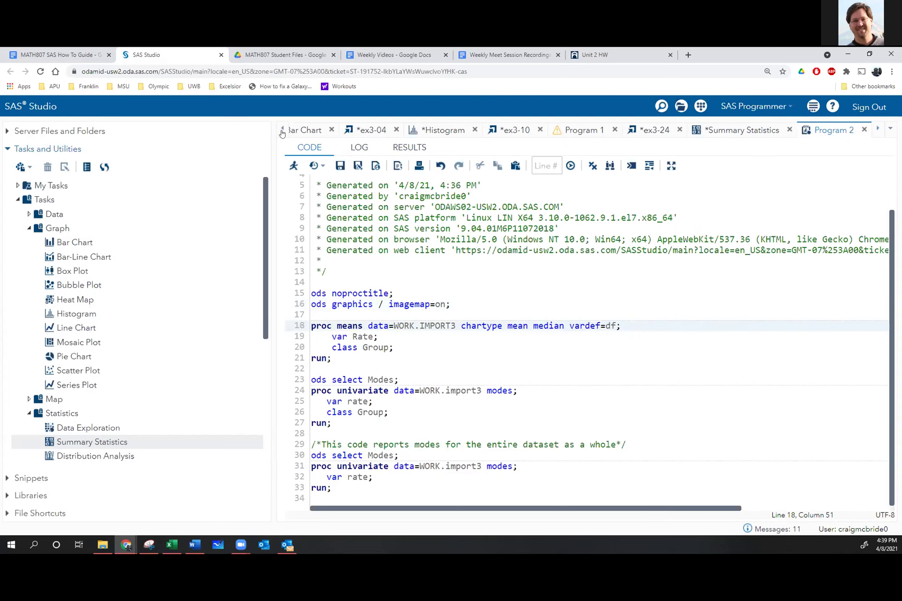
click(294, 165)
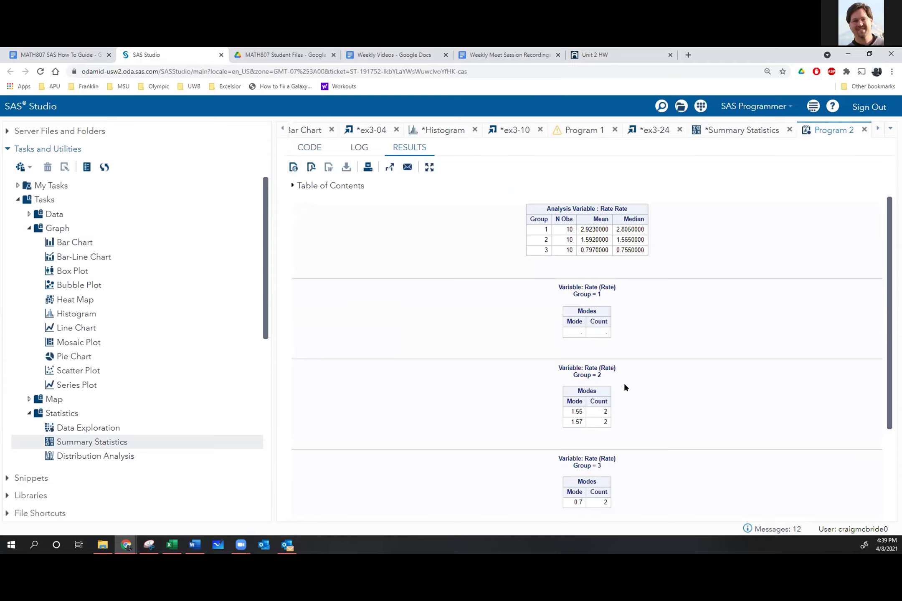
scroll(624, 386, down, 1)
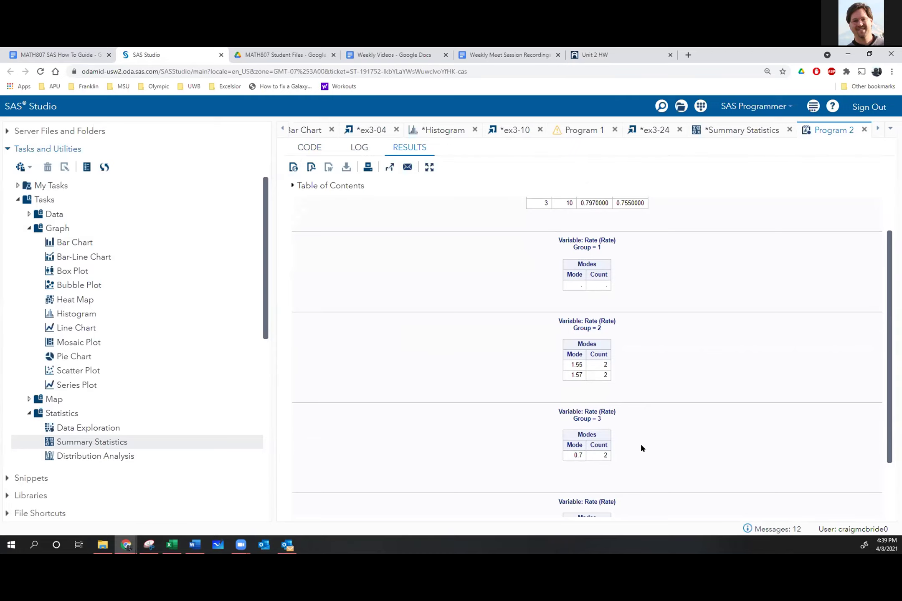
scroll(642, 448, down, 2)
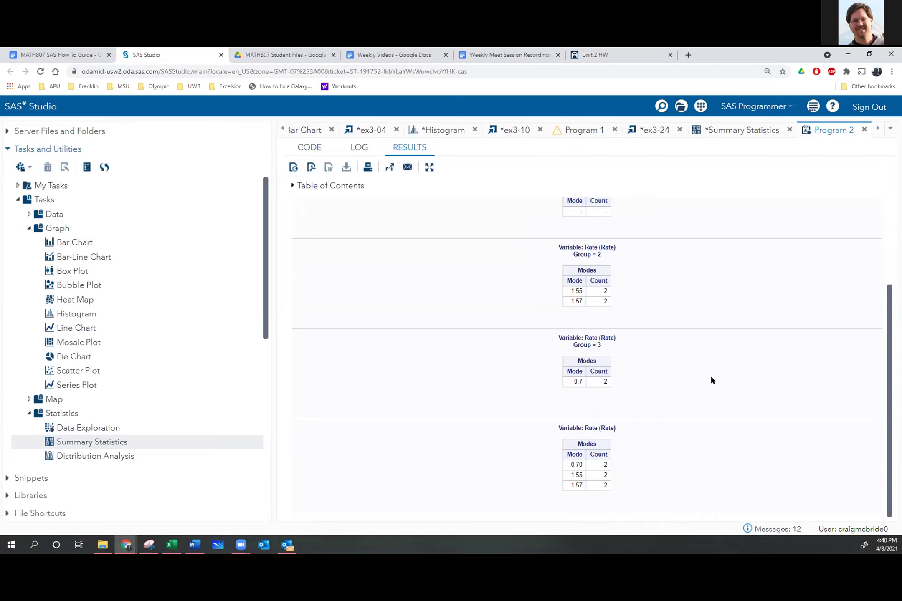
scroll(711, 380, up, 3)
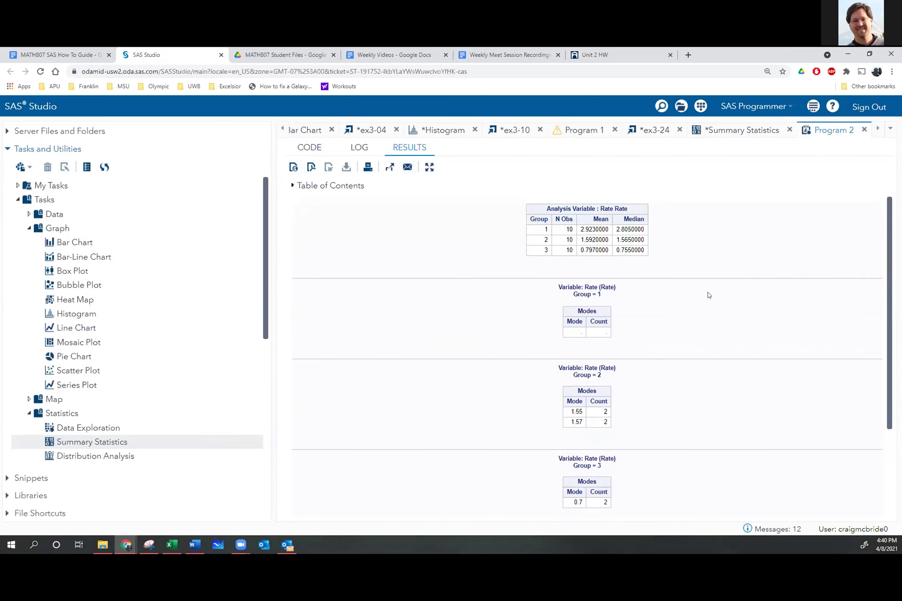
Return to the Summary Statistics task and remove Group from its classification variables.
click(715, 133)
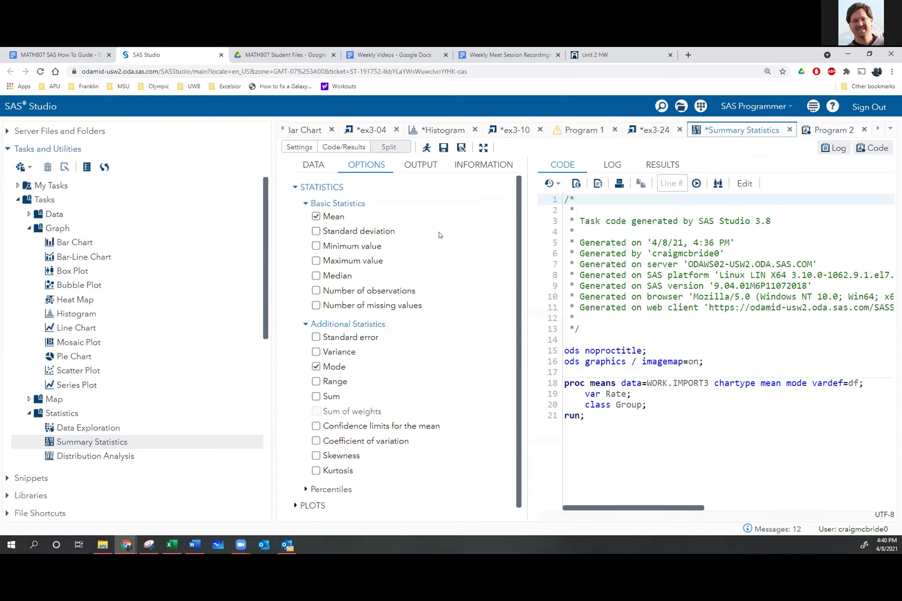
click(314, 164)
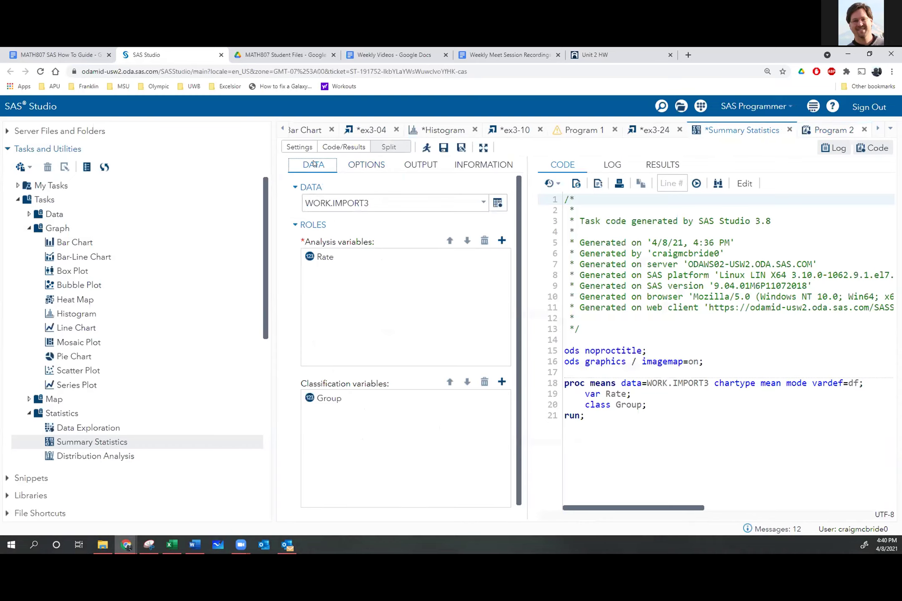
click(378, 397)
click(484, 381)
Include Median and exclude Mode in the task's statistics, then run it for the complete set of rates.
click(387, 165)
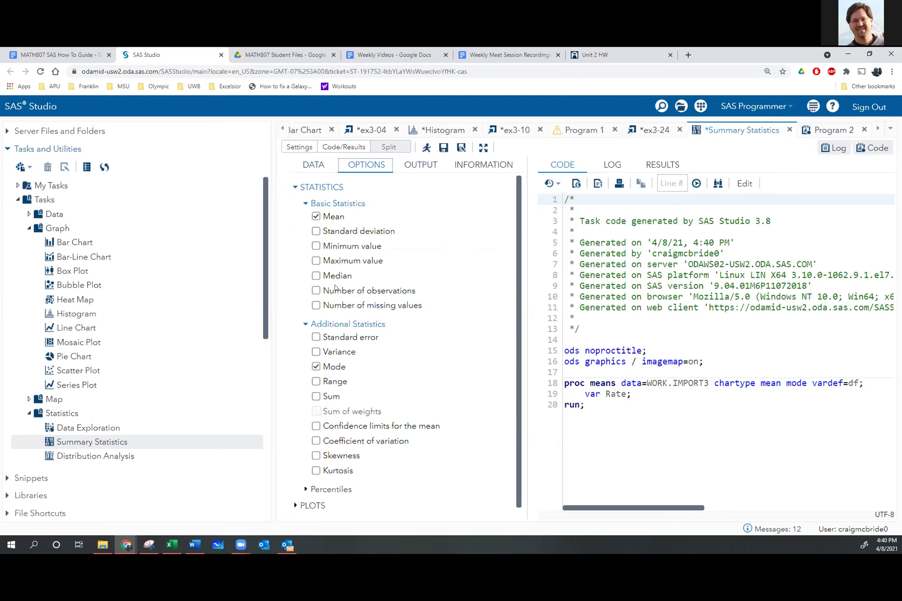
click(316, 276)
click(316, 367)
click(426, 148)
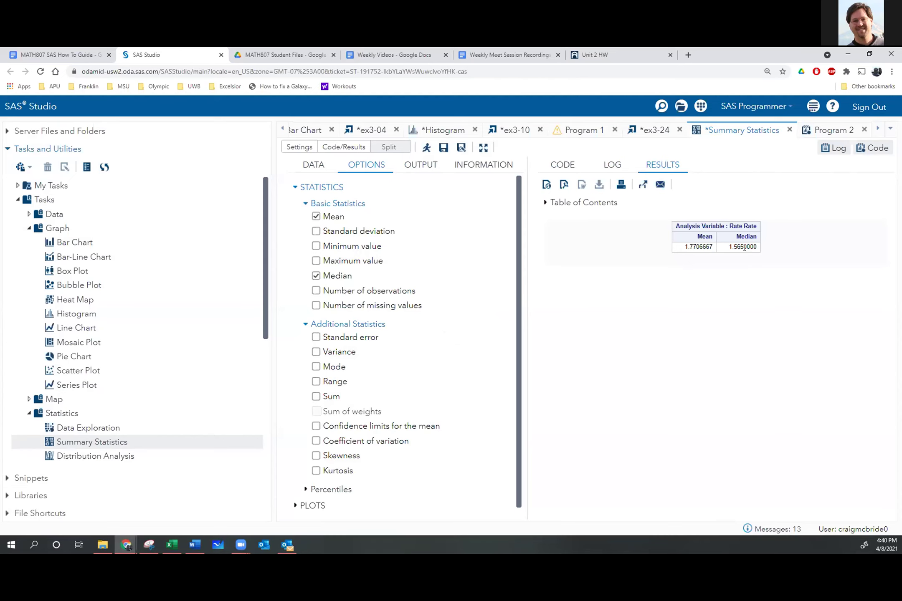
Switch to the Week 2 Questions document in Word and read exercise 3.54 on automobile collision damage.
click(198, 545)
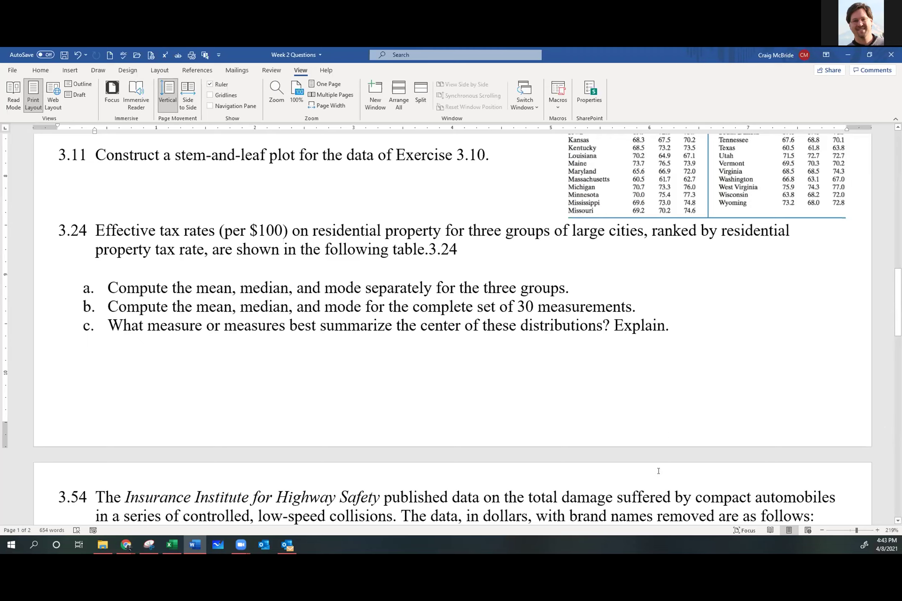
scroll(545, 419, down, 1)
scroll(544, 419, down, 10)
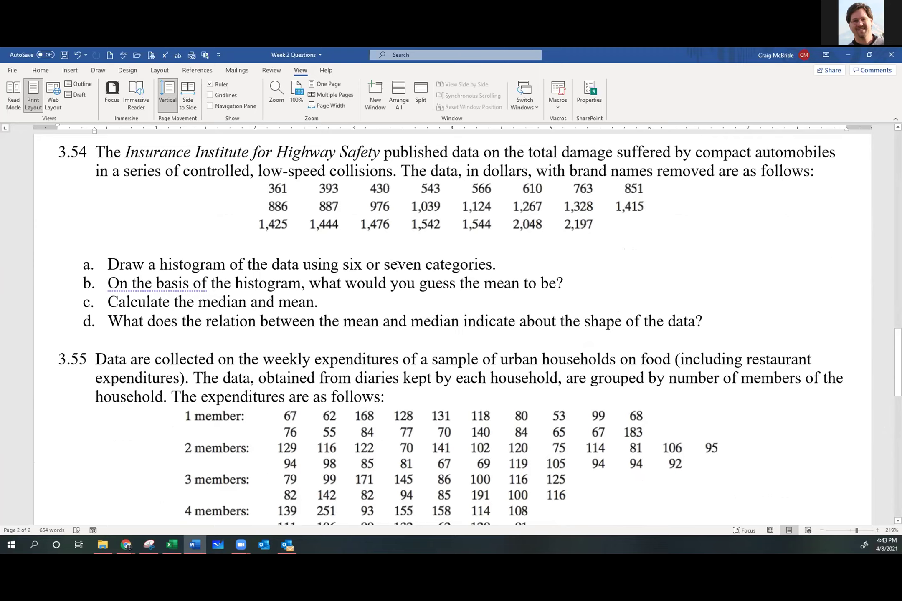
Switch to the MATH807 SAS How To Guide in Chrome and highlight the improved Fluoride histogram code with endpoints and relative frequency.
mouse_move(128, 546)
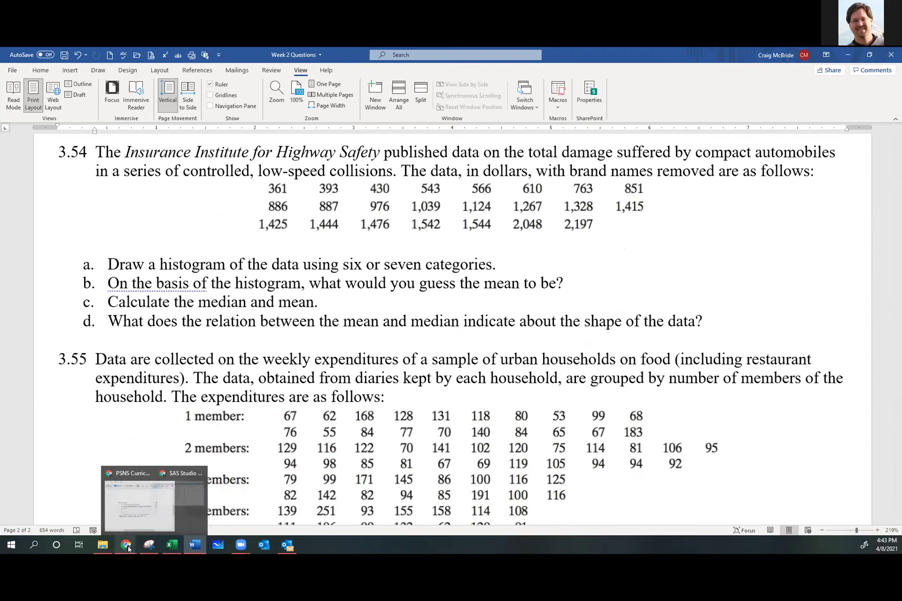
click(155, 511)
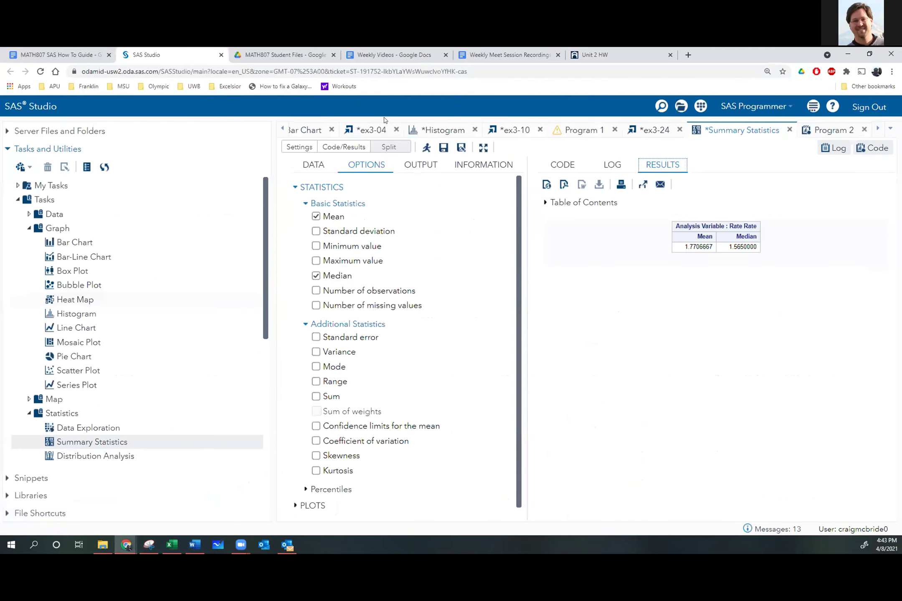
click(77, 56)
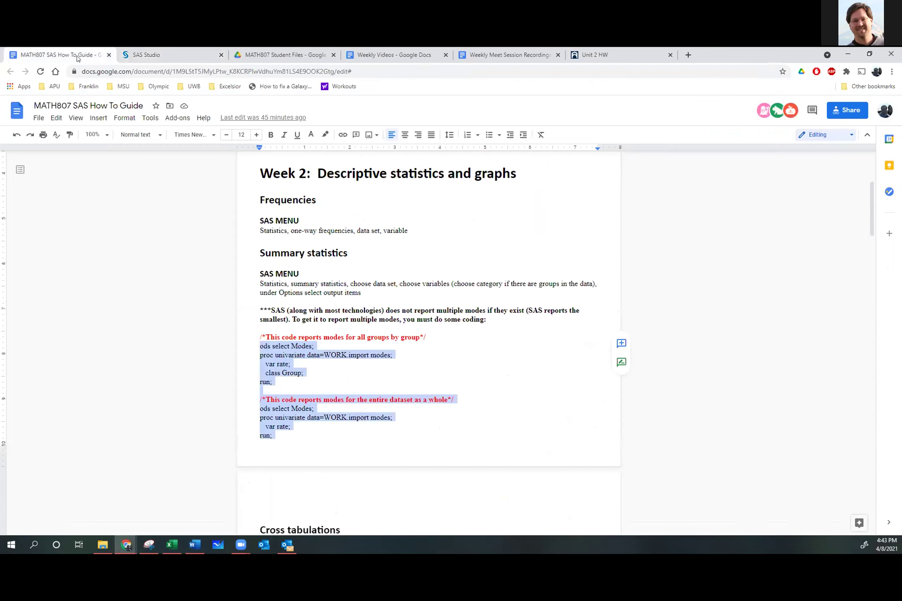
scroll(329, 318, down, 8)
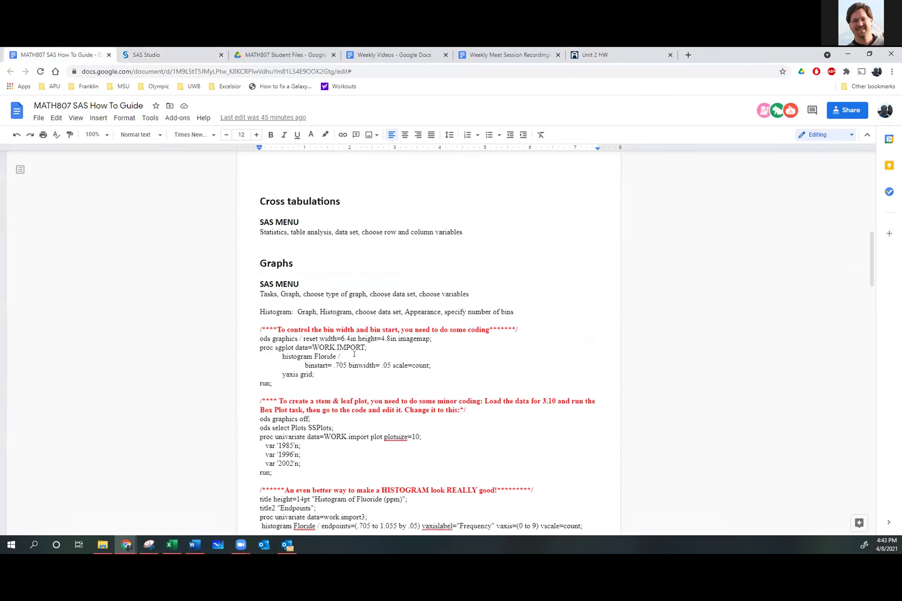
scroll(354, 355, down, 5)
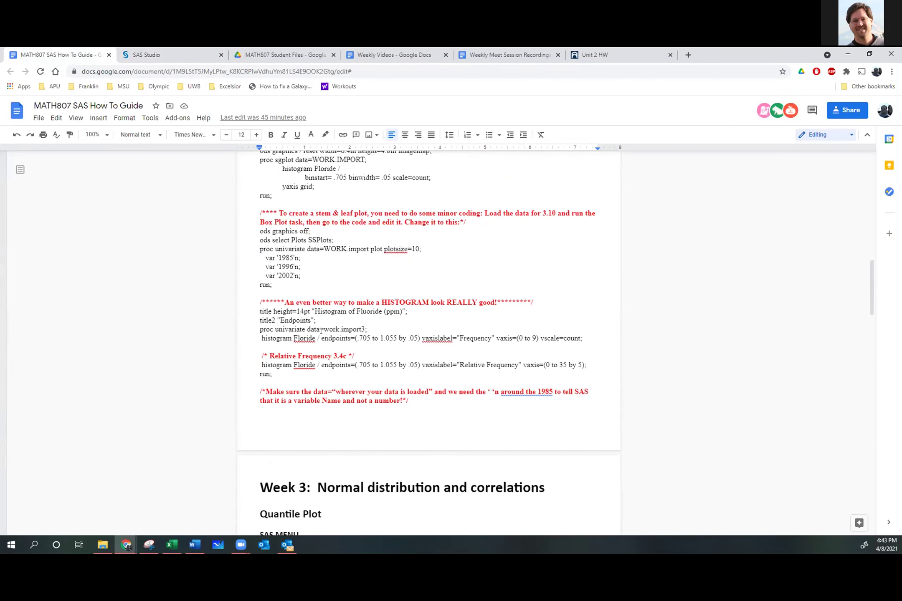
drag(260, 311, 581, 366)
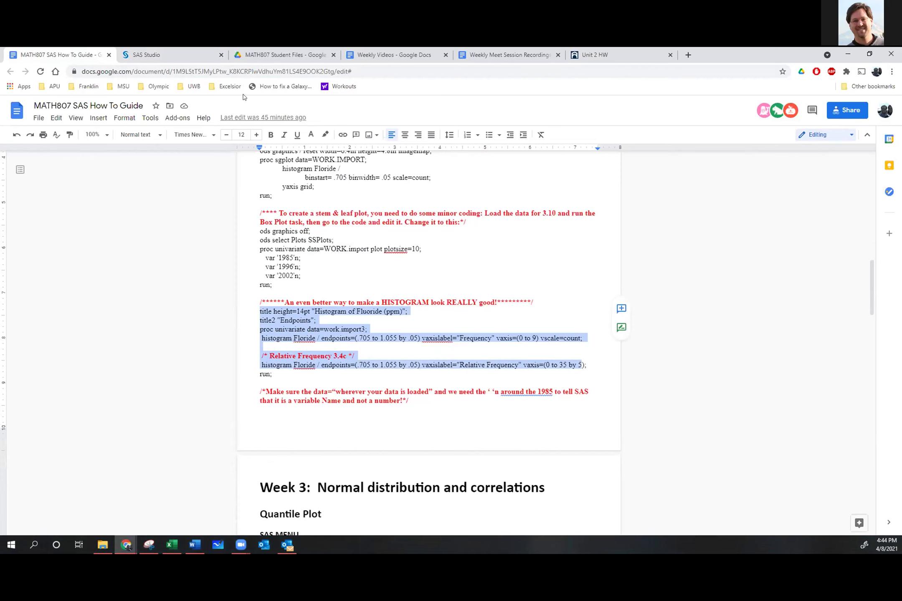
Return to the Week 2 Questions document in Word and read exercise 3.55 on weekly household food expenditures.
click(195, 545)
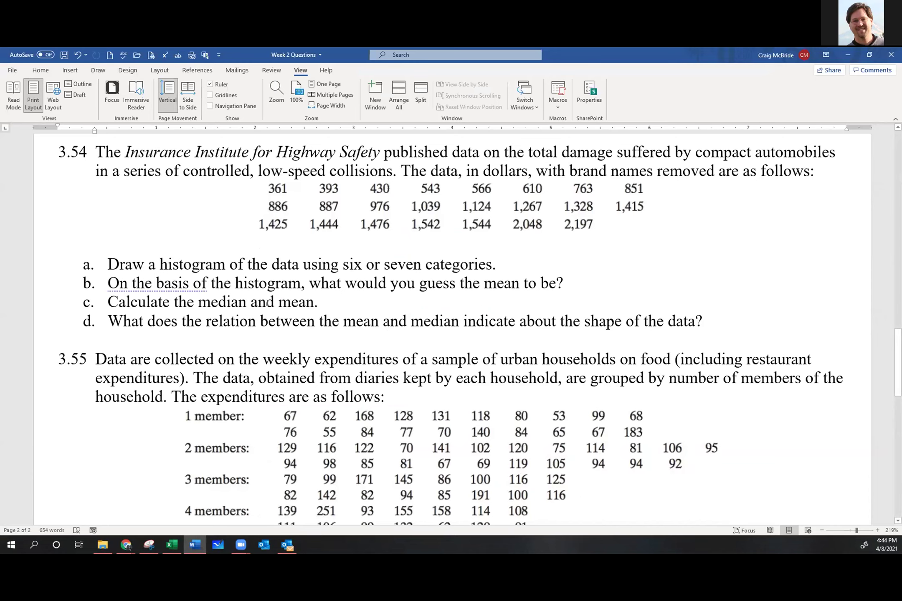
scroll(268, 303, down, 5)
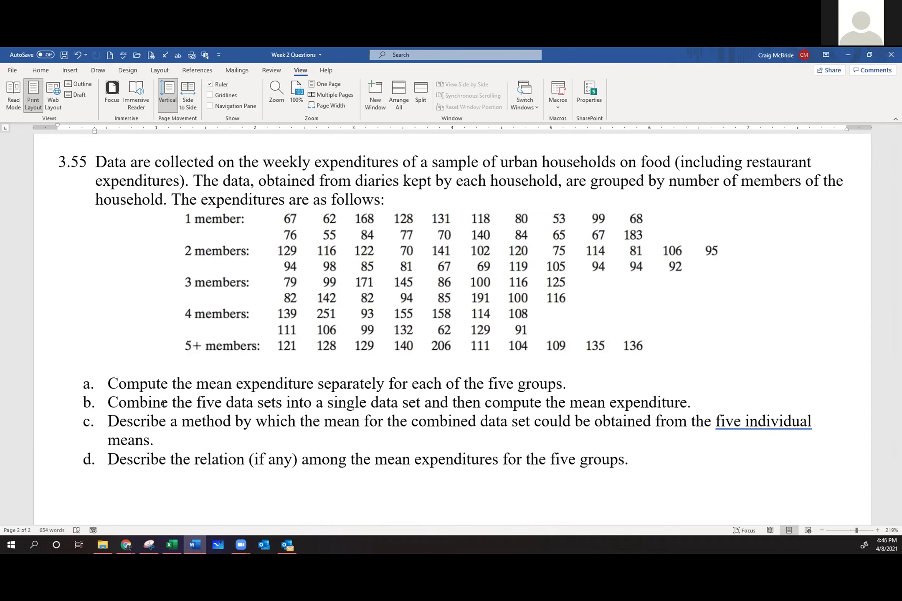
mouse_move(126, 545)
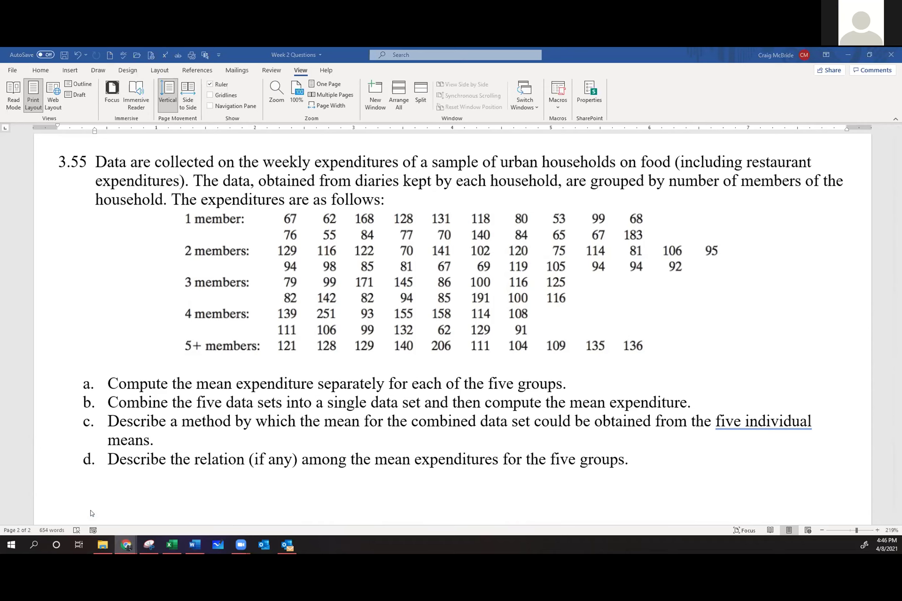
click(169, 517)
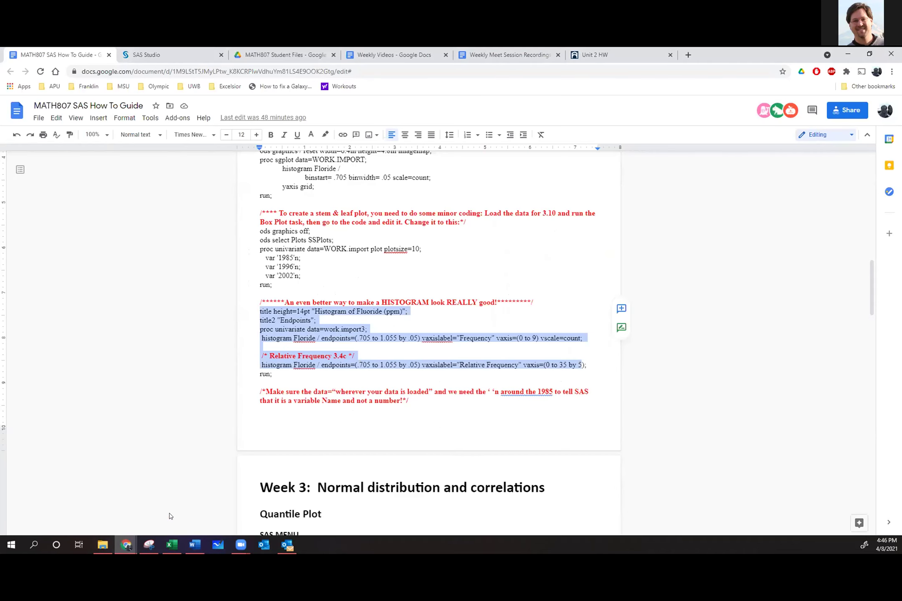
click(192, 547)
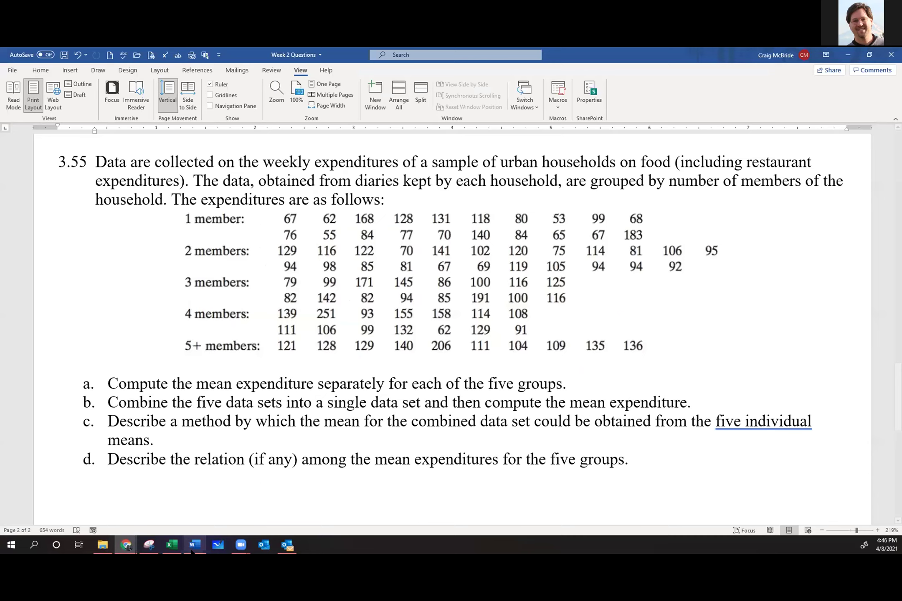
Switch to SAS Studio and import ex3-55.xlsx from the Data Files folder as WORK.IMPORT4.
click(192, 546)
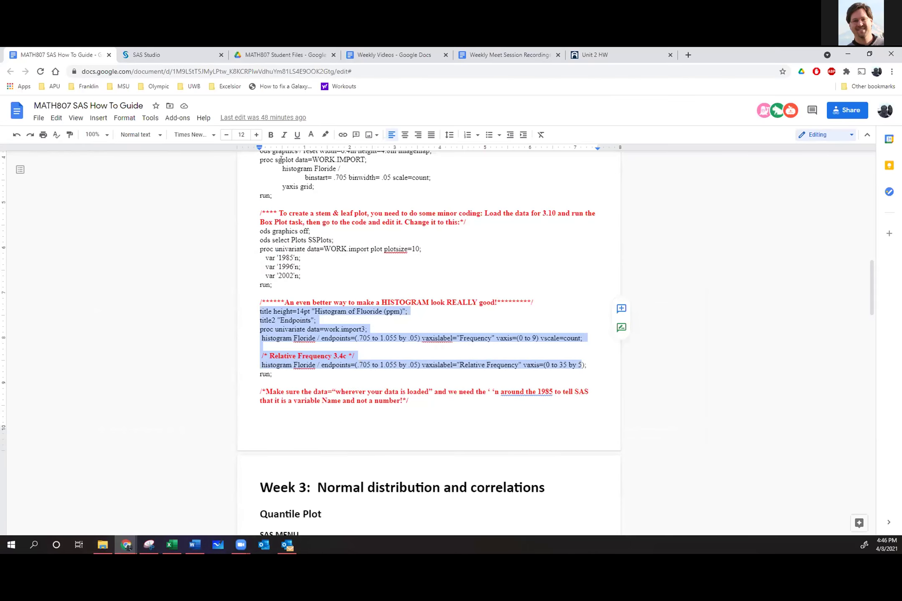
click(178, 58)
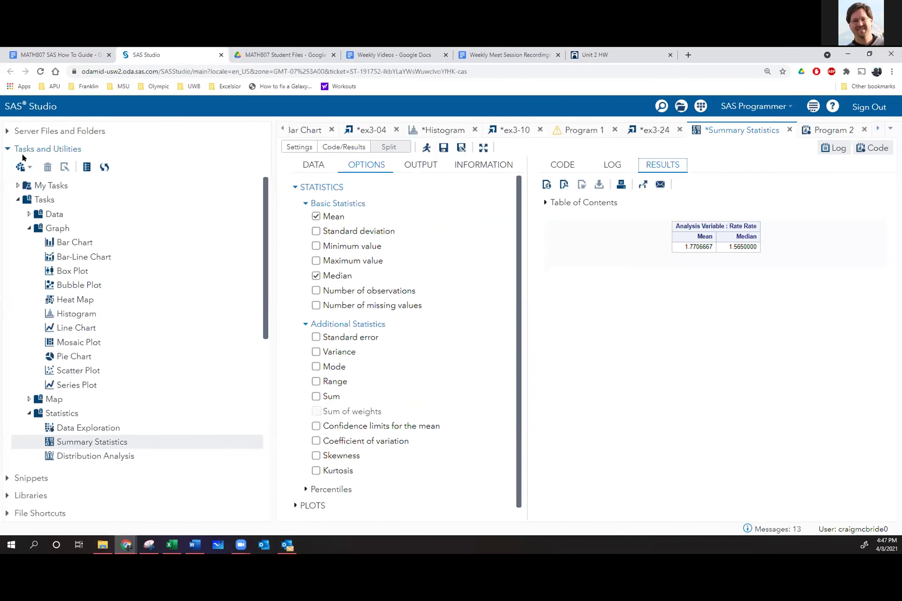
click(6, 131)
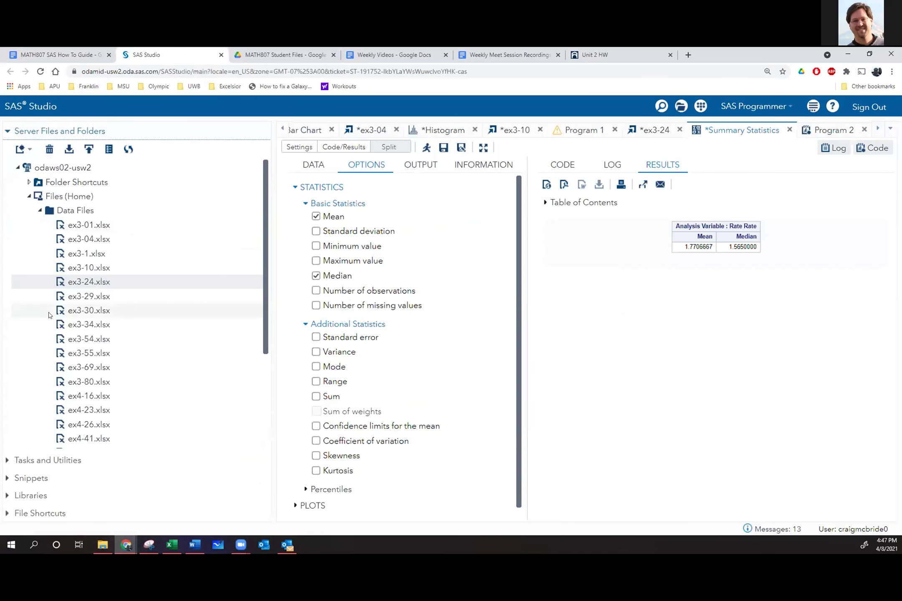
double_click(73, 354)
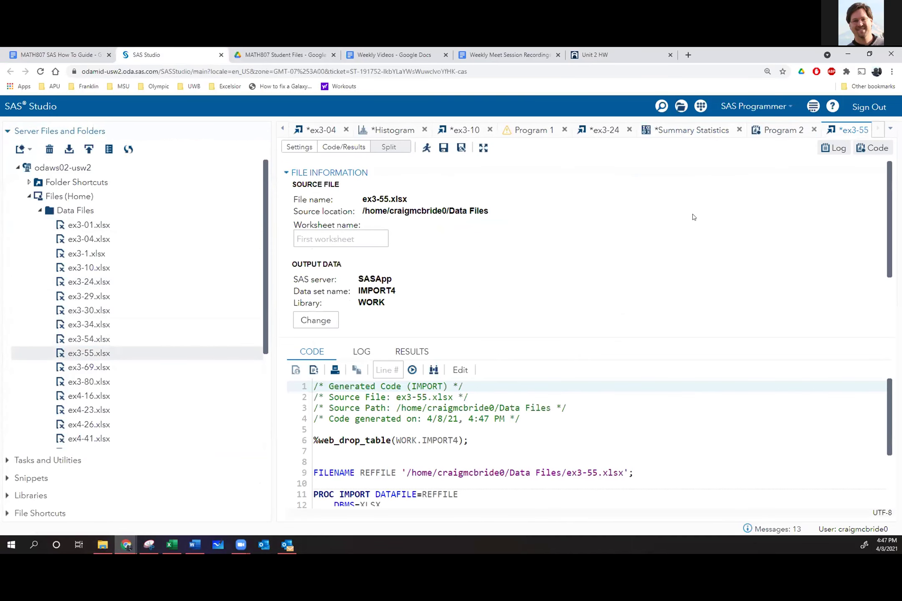
click(426, 149)
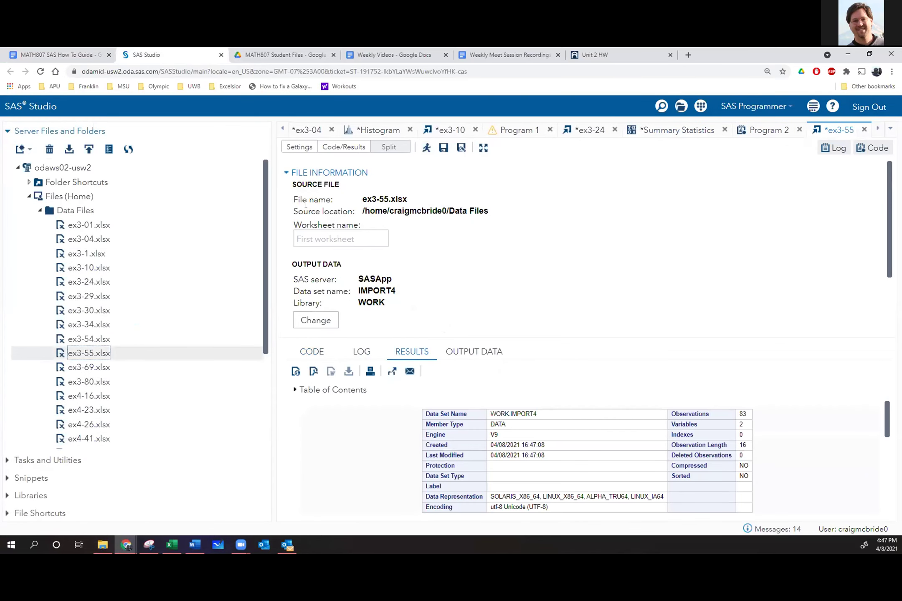
In the existing Summary Statistics task, drop the median from the statistics and select WORK.IMPORT4 as the data source.
click(659, 133)
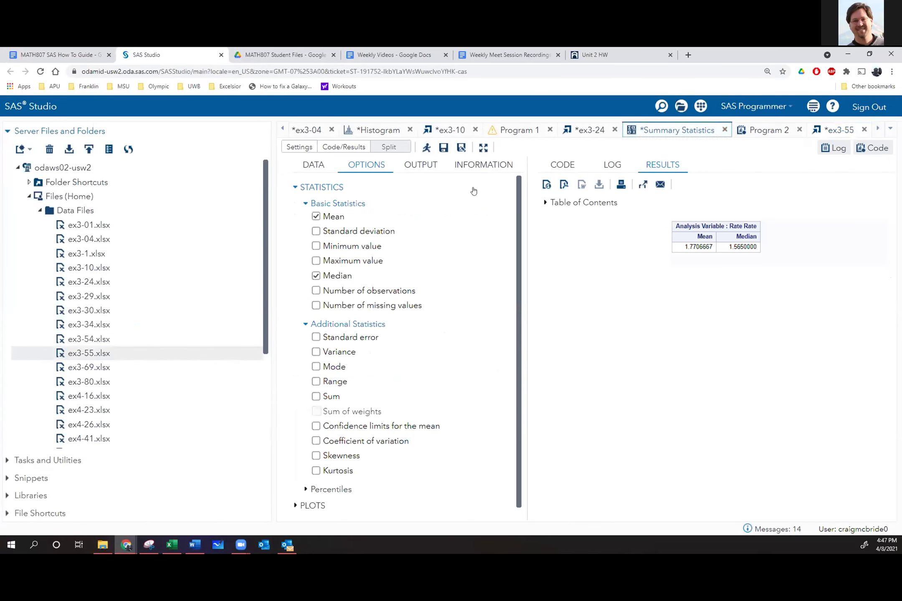
click(316, 276)
click(317, 172)
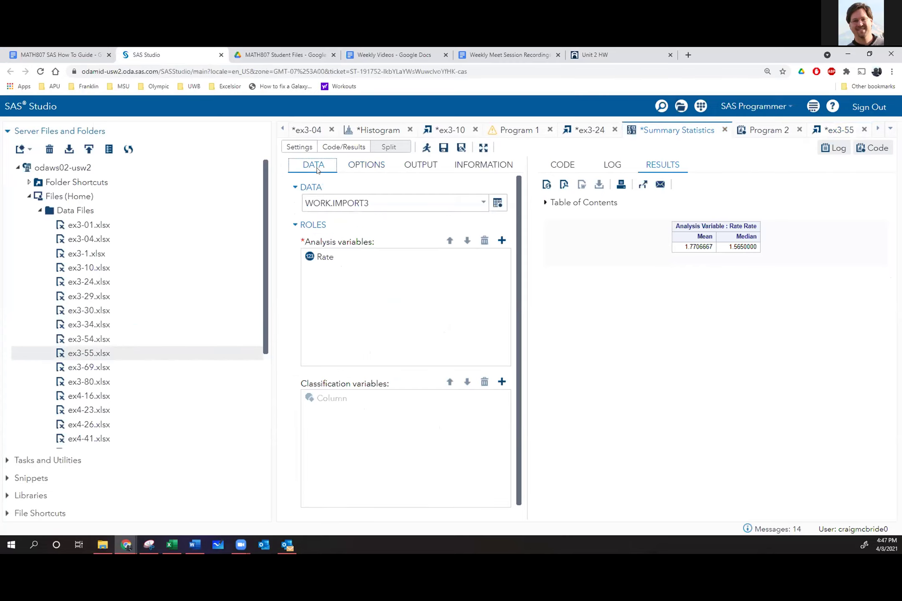
click(500, 204)
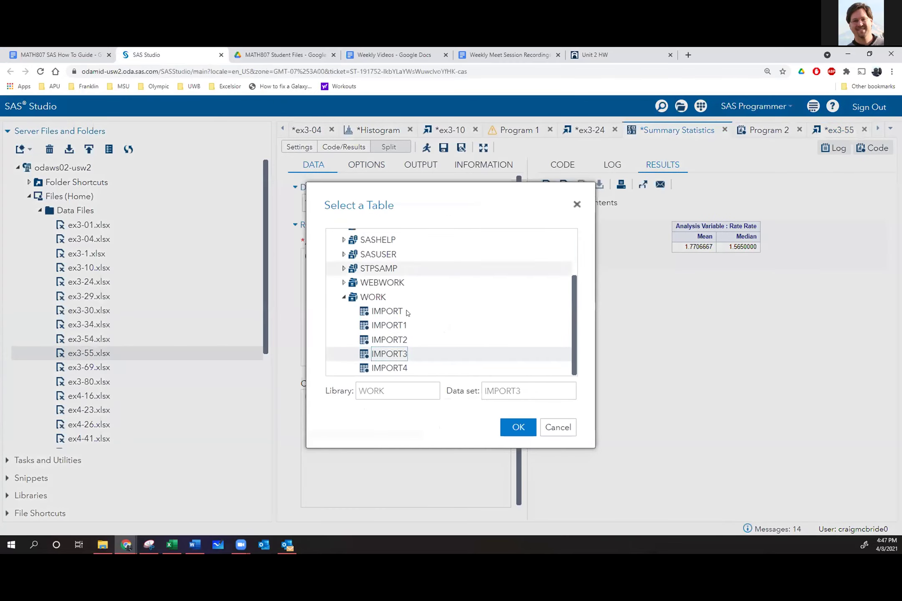
double_click(394, 367)
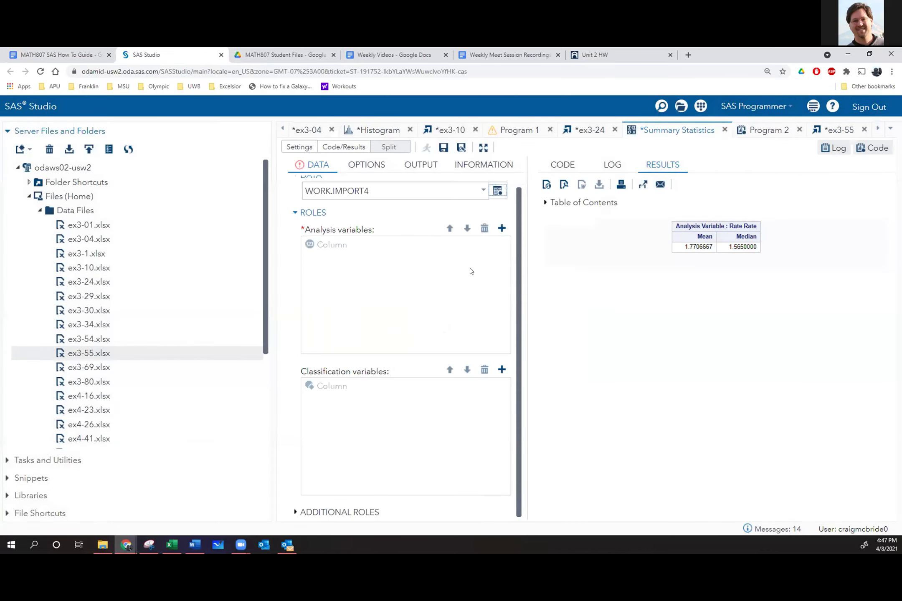
Run the summary statistics with Expenditures as the analysis variable and NumberMembers as the classification variable.
click(501, 228)
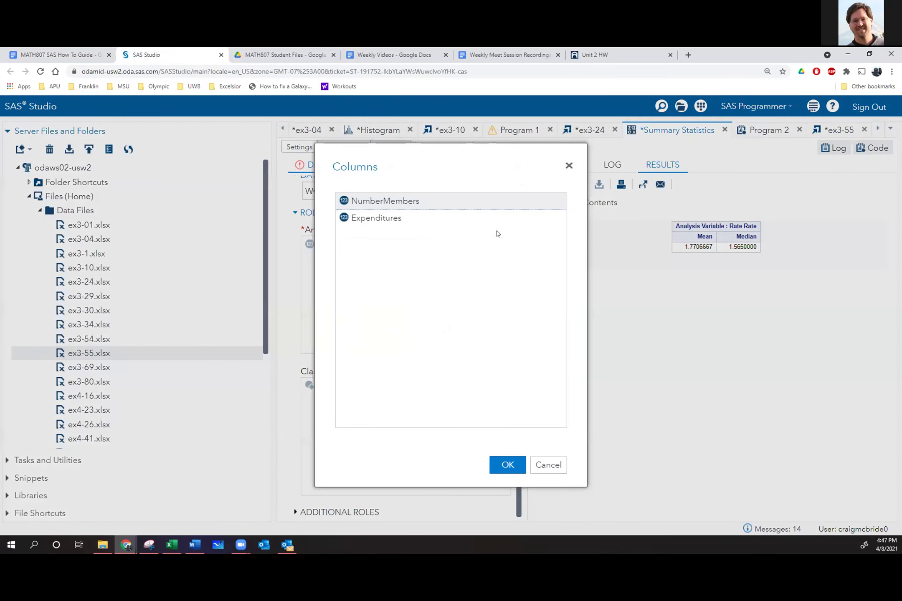
double_click(409, 227)
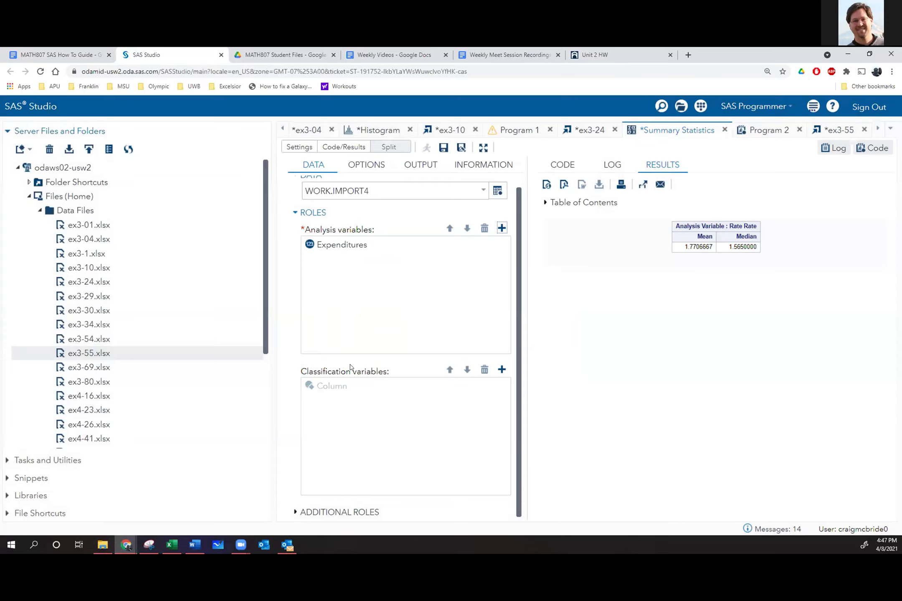
click(502, 369)
double_click(373, 204)
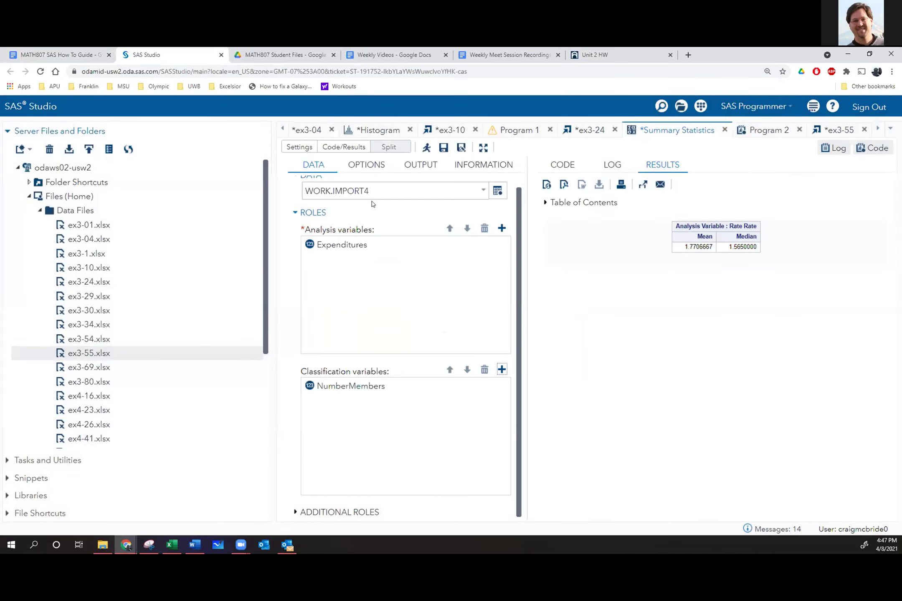
click(426, 147)
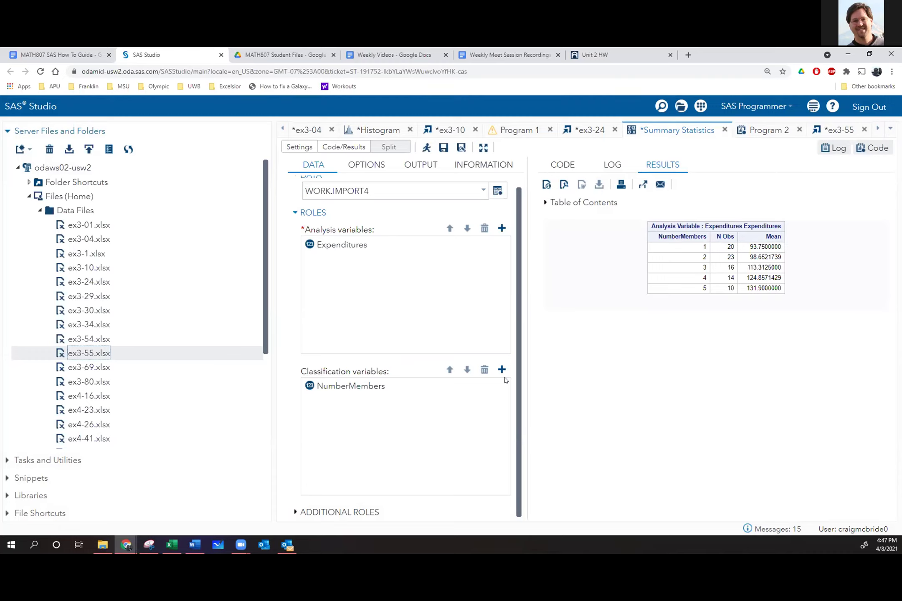
Remove NumberMembers from the classification variables and rerun the task for the overall mean of Expenditures.
click(475, 382)
click(484, 371)
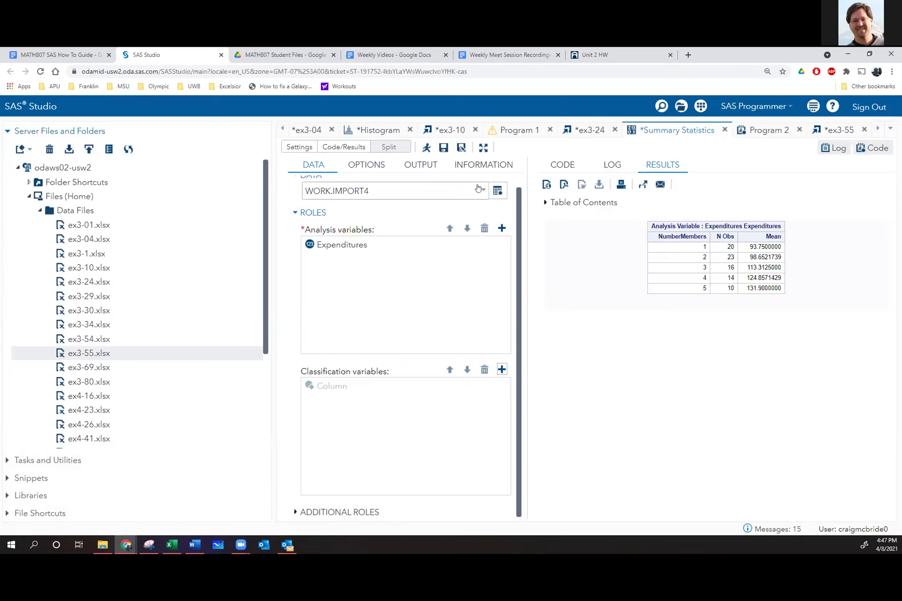
click(425, 148)
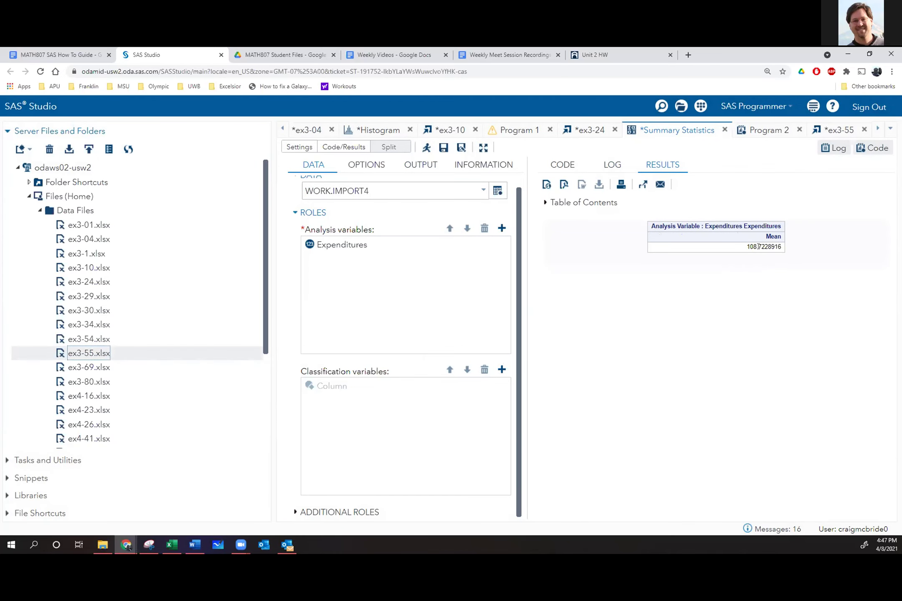
Add the number of observations to the Expenditures statistics and rerun the task.
click(371, 167)
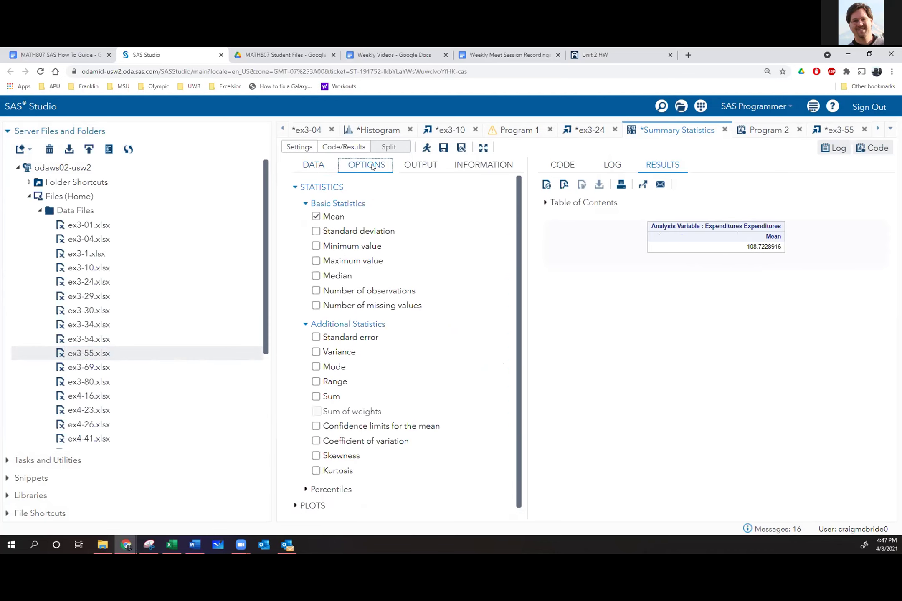
click(317, 290)
click(426, 148)
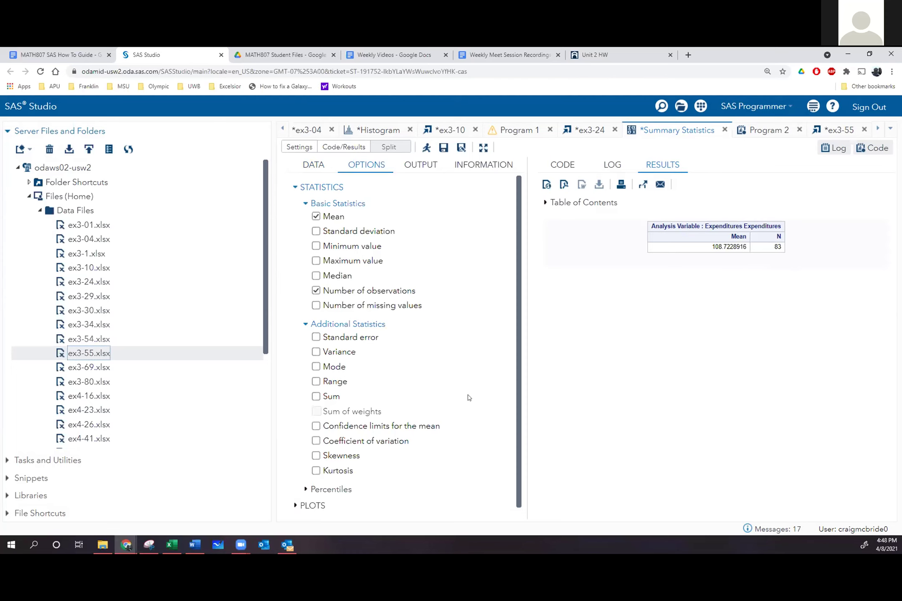
Switch to the Week 2 Questions document in Word and review exercises 3.55, 3.54 and 3.24.
click(197, 546)
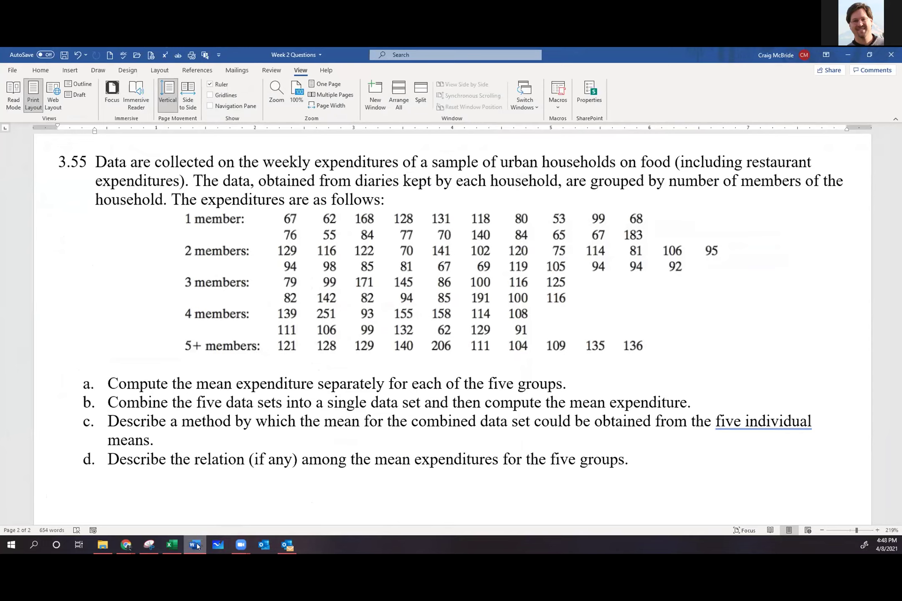
scroll(248, 438, down, 5)
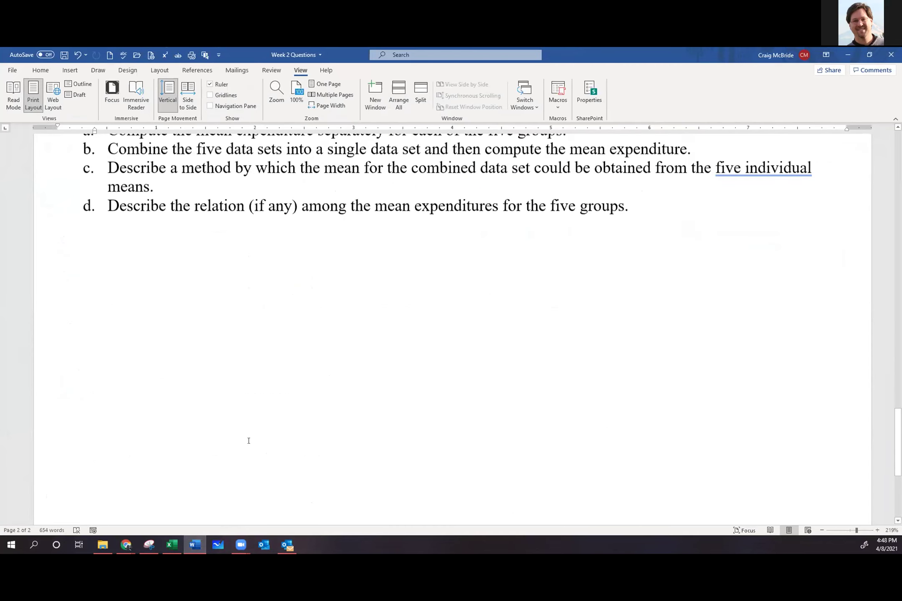
scroll(248, 440, up, 15)
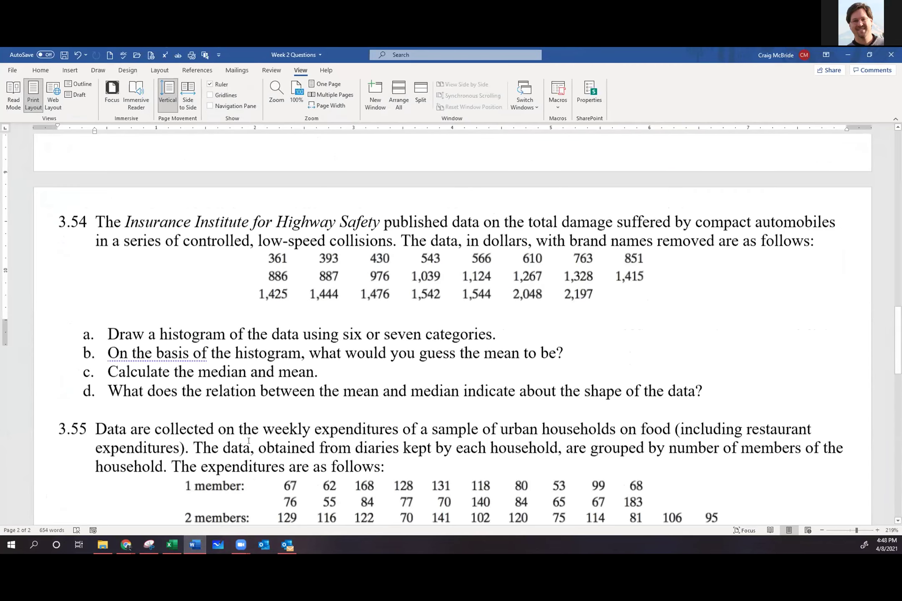
scroll(249, 441, up, 3)
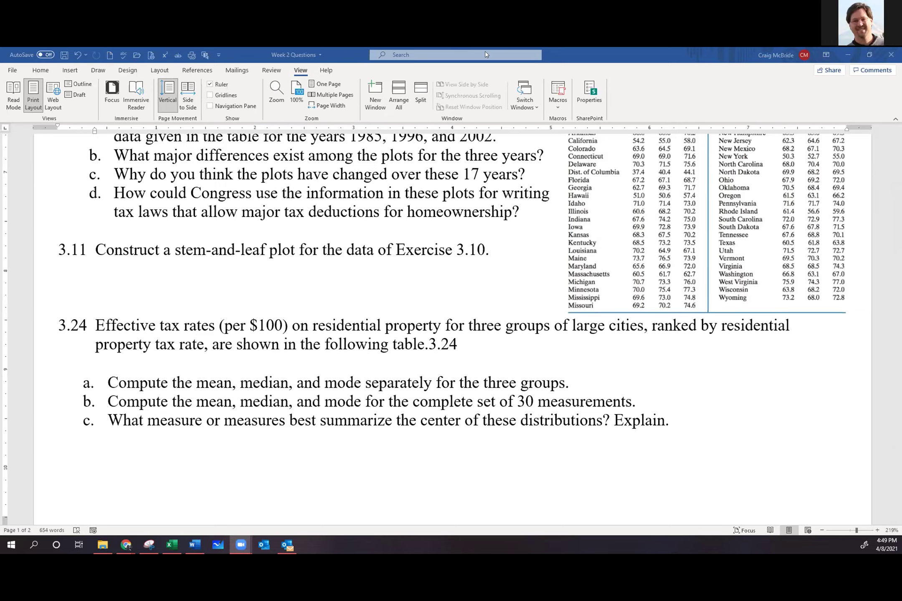
Switch to the MATH807 SAS How To Guide in Chrome and look over its Week 3 to Week 5 sections.
click(854, 54)
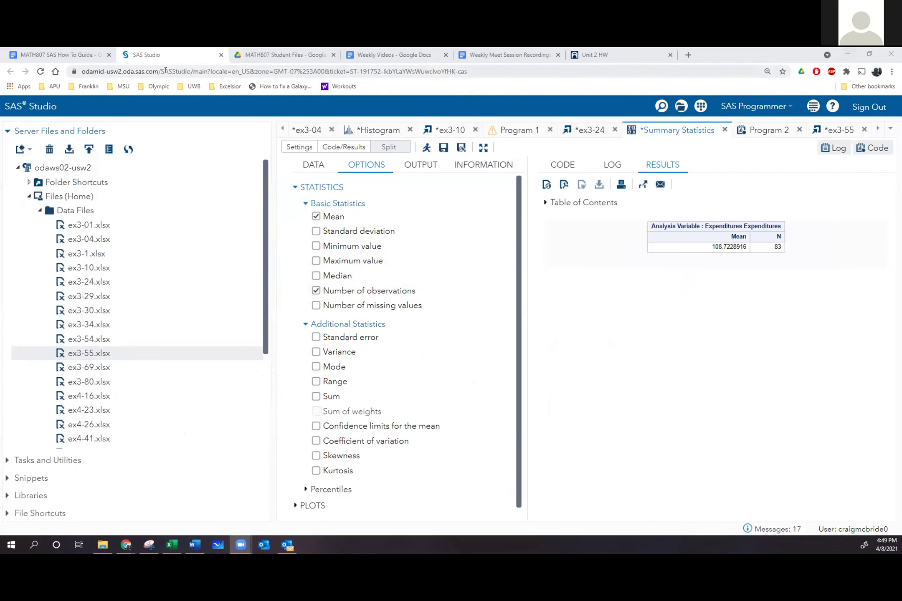
click(39, 54)
scroll(388, 437, down, 15)
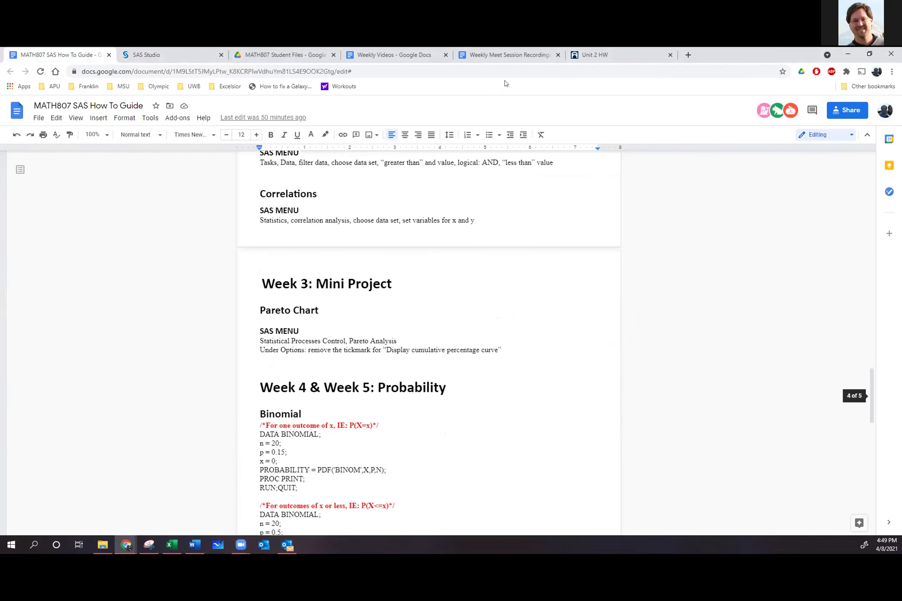
Open the Weekly Videos document and review the video lists for Weeks 1 to 5, including the Week 2 entry on displaying data.
click(416, 55)
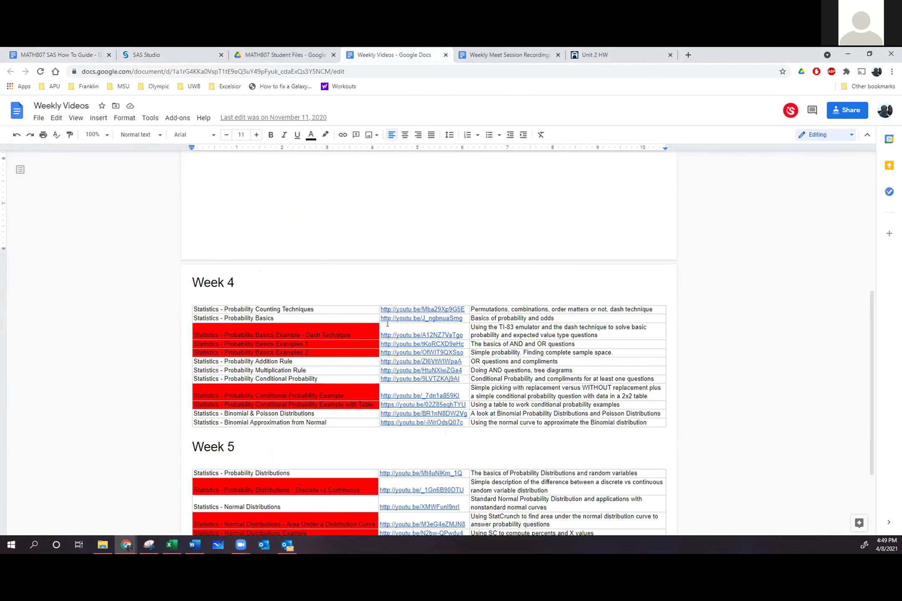
scroll(343, 341, down, 2)
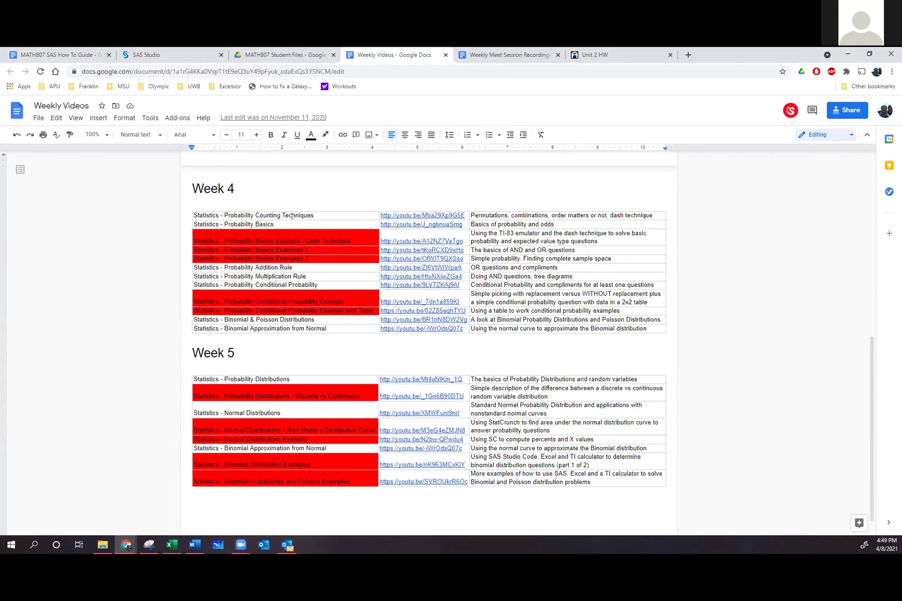
scroll(373, 257, up, 12)
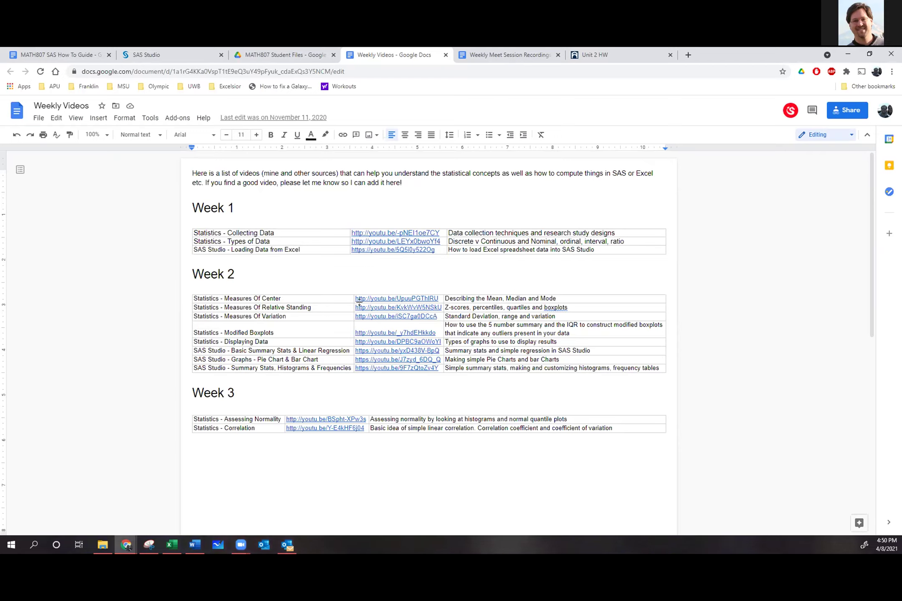
click(292, 341)
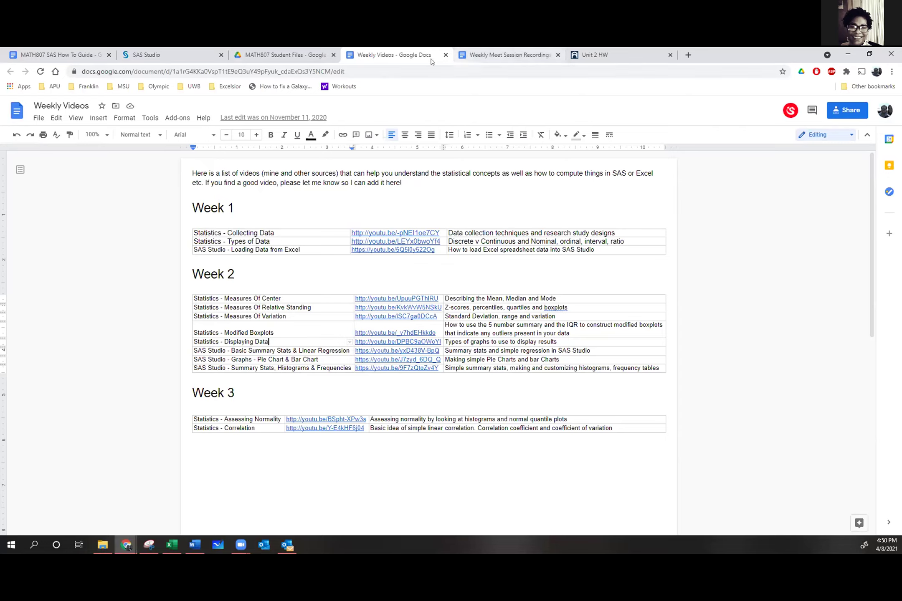
Return to the Week 2 Questions document in Word and review exercise 3.4 on fluoride levels.
click(193, 549)
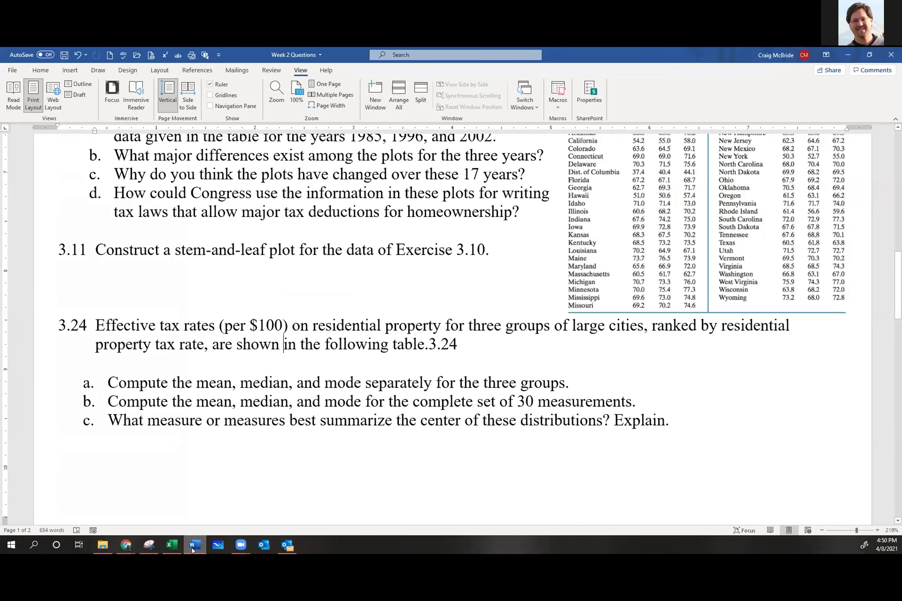
scroll(458, 253, up, 20)
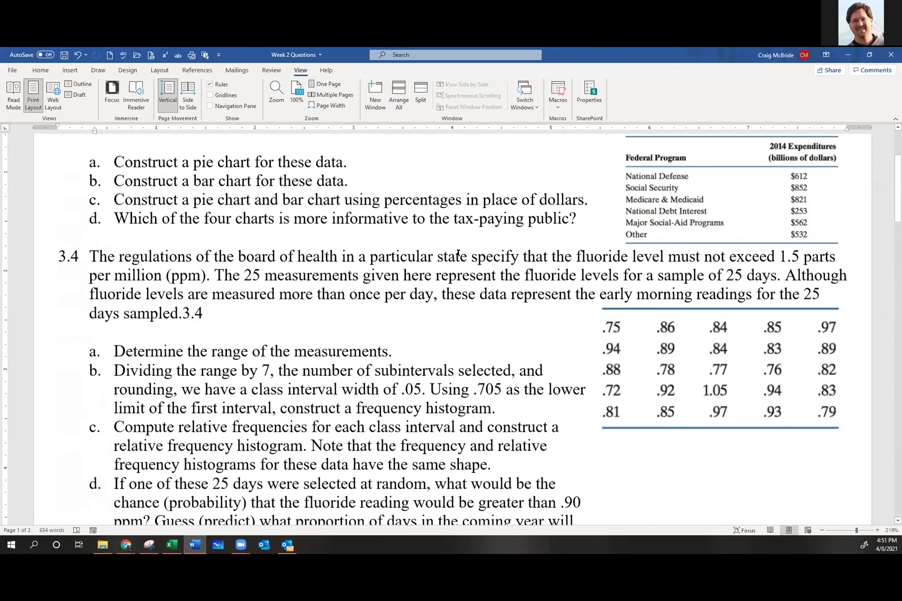
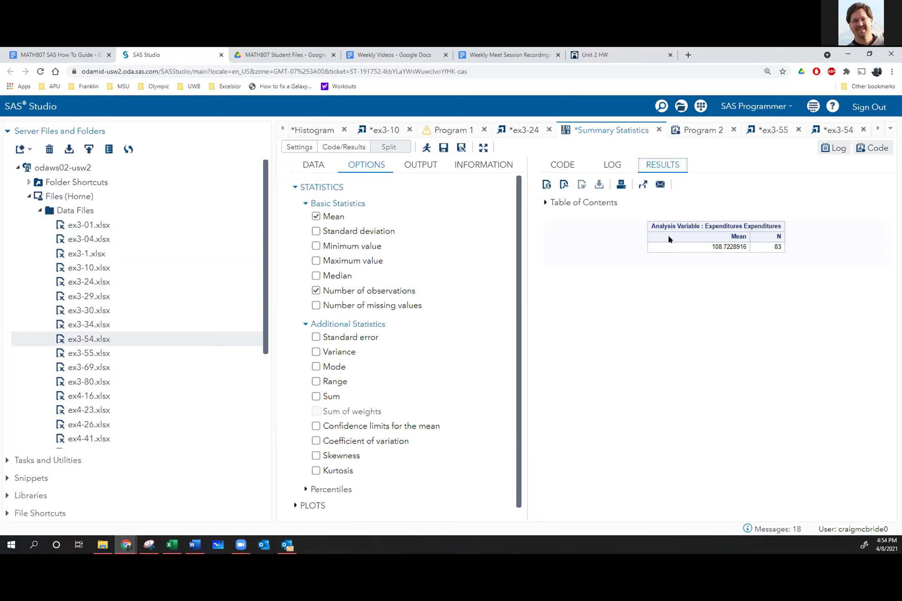
Run the Summary Statistics task on WORK.IMPORT5 with Damages as the analysis variable.
click(323, 165)
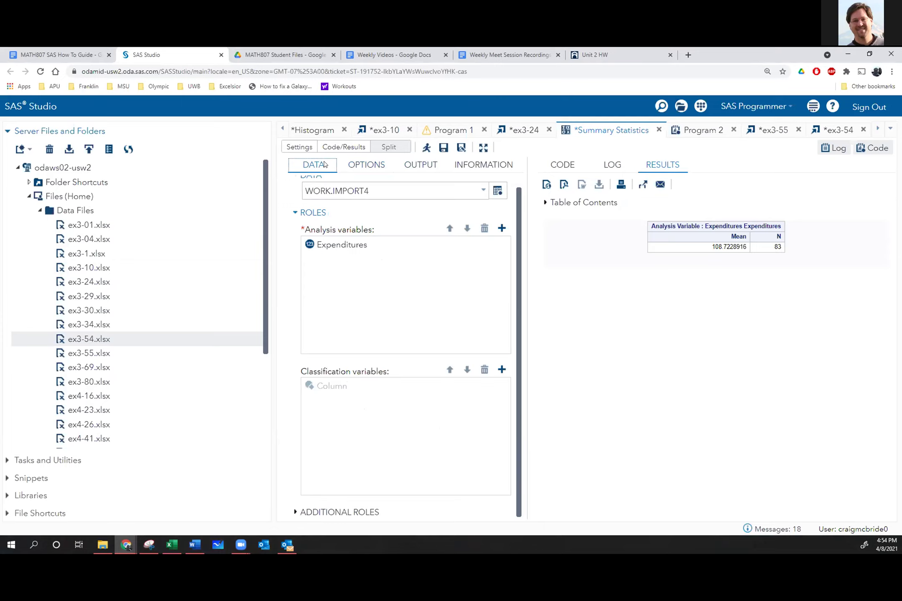
click(498, 190)
scroll(471, 299, down, 3)
double_click(375, 368)
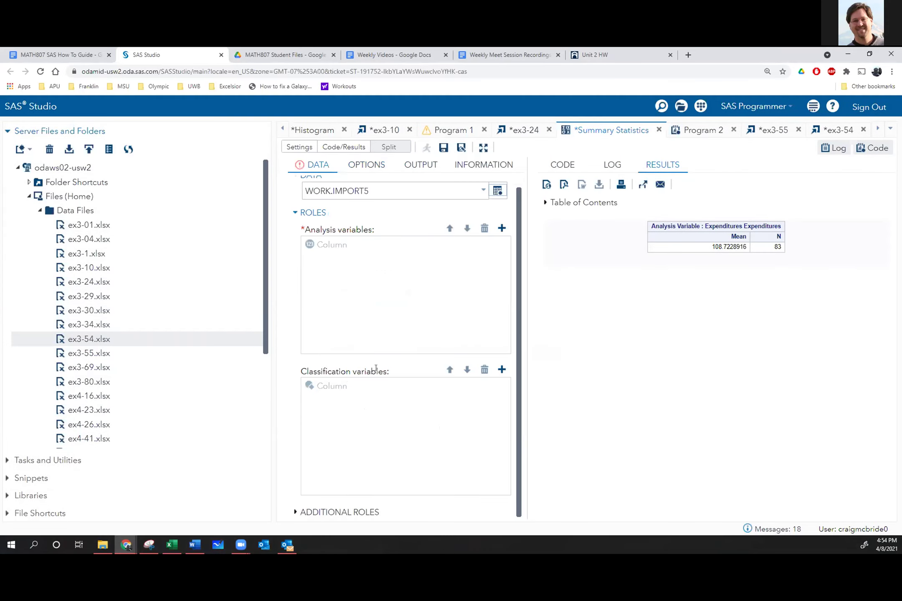
click(501, 228)
double_click(368, 201)
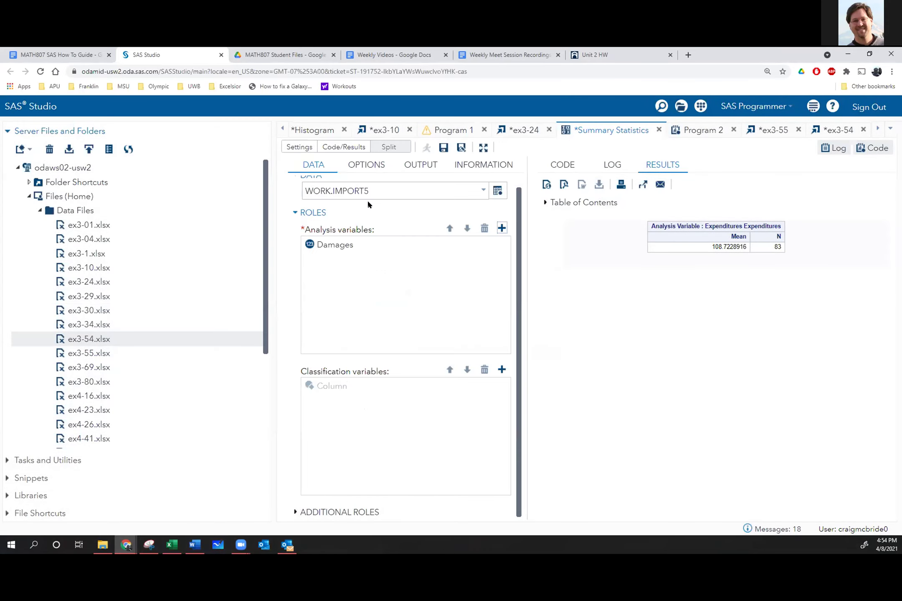
click(426, 147)
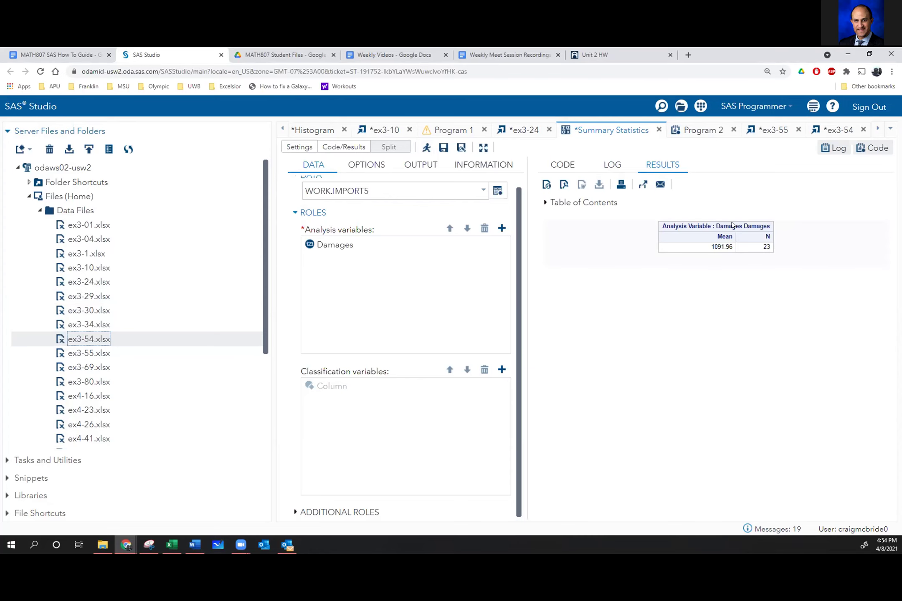
Switch to the Data Files workbook in Excel and open the ex3-4 sheet with the fluoride histograms.
click(169, 545)
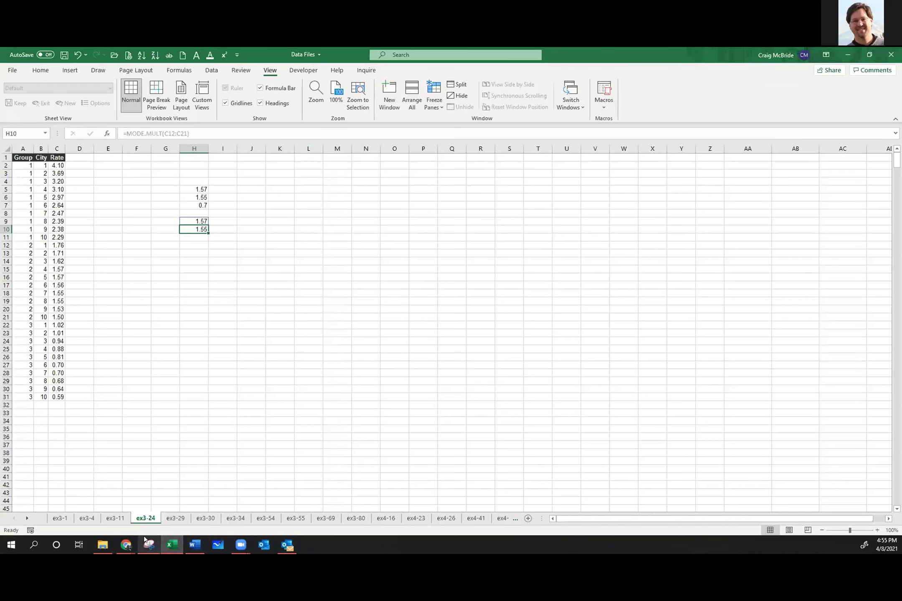
click(116, 519)
click(87, 521)
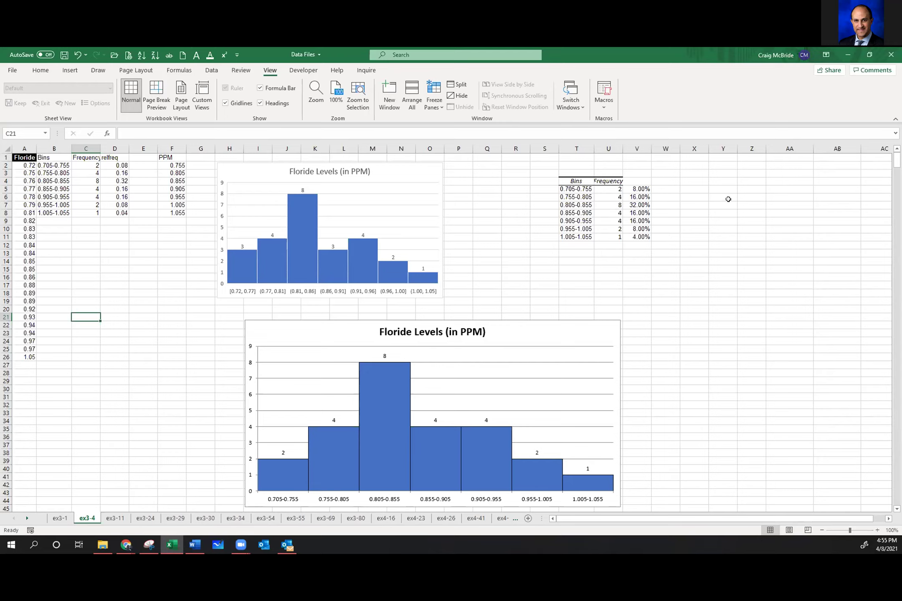
Start the Histogram analysis tool from the Data Analysis add-in for the fluoride data.
click(40, 70)
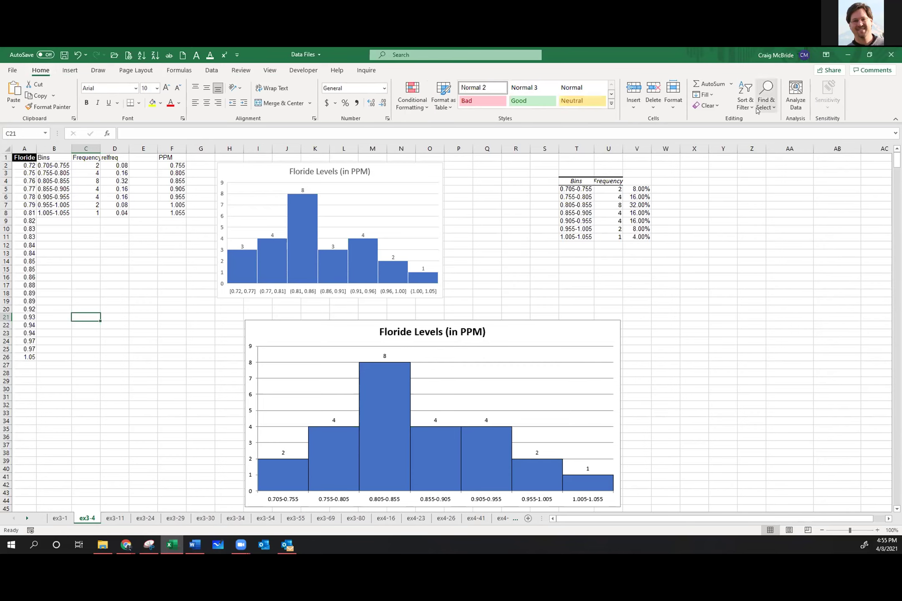
click(211, 70)
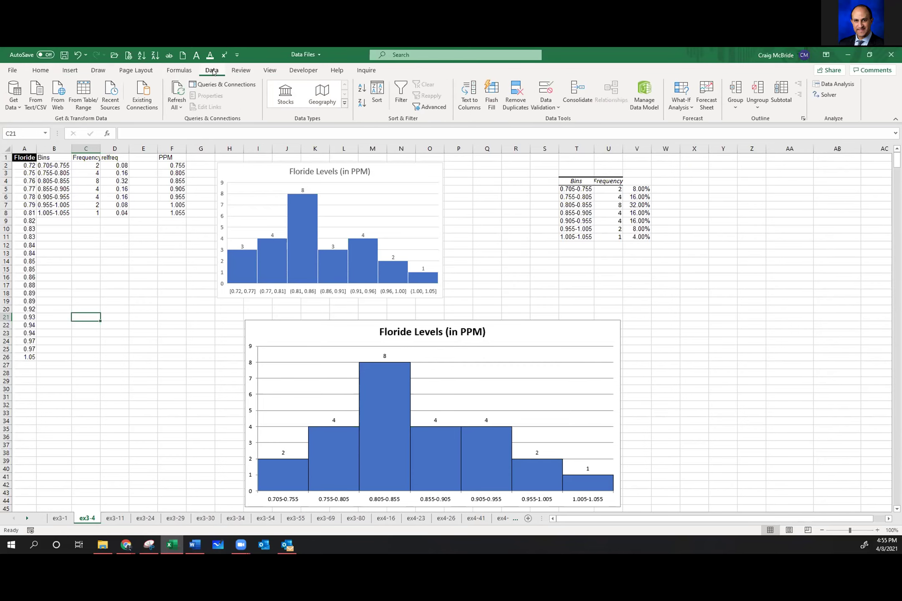
click(833, 84)
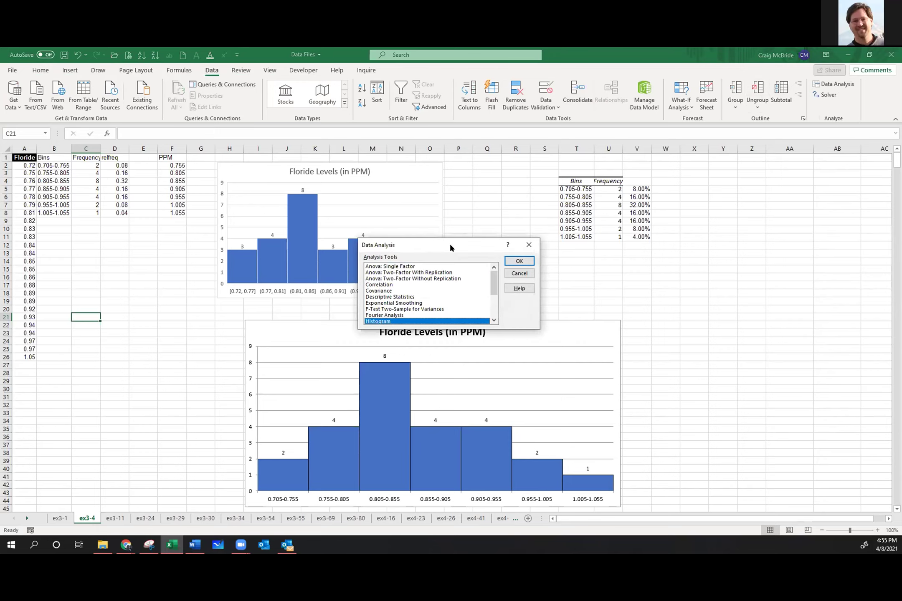
drag(450, 245, 761, 247)
click(823, 264)
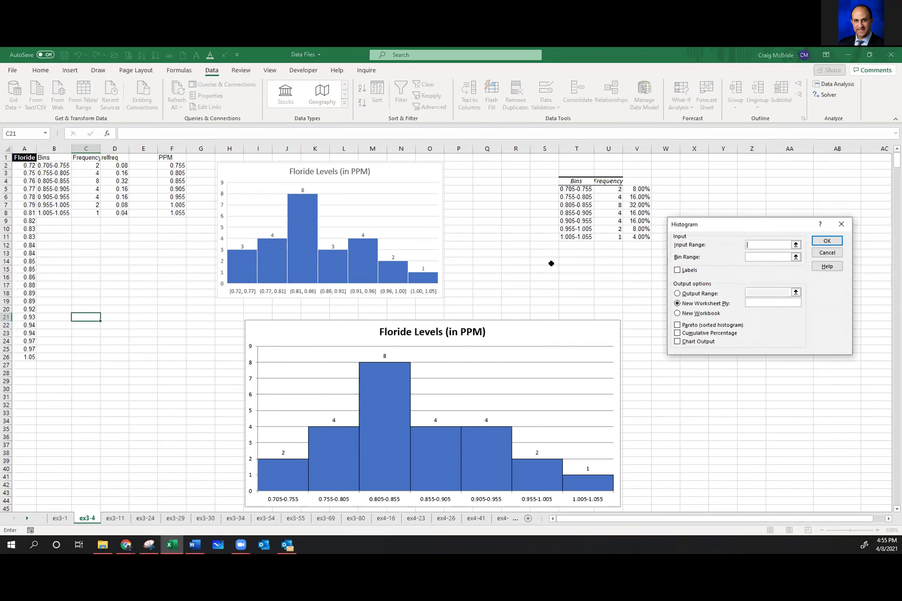
Try to generate the histogram from input range A2:A26 and bin range T5:T11 with output at AA4.
drag(27, 166, 21, 353)
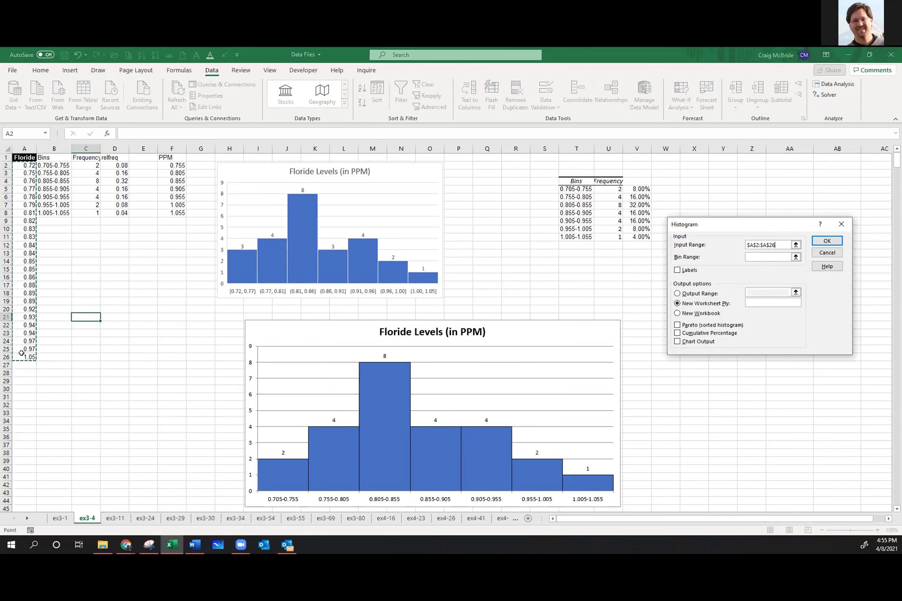
click(757, 257)
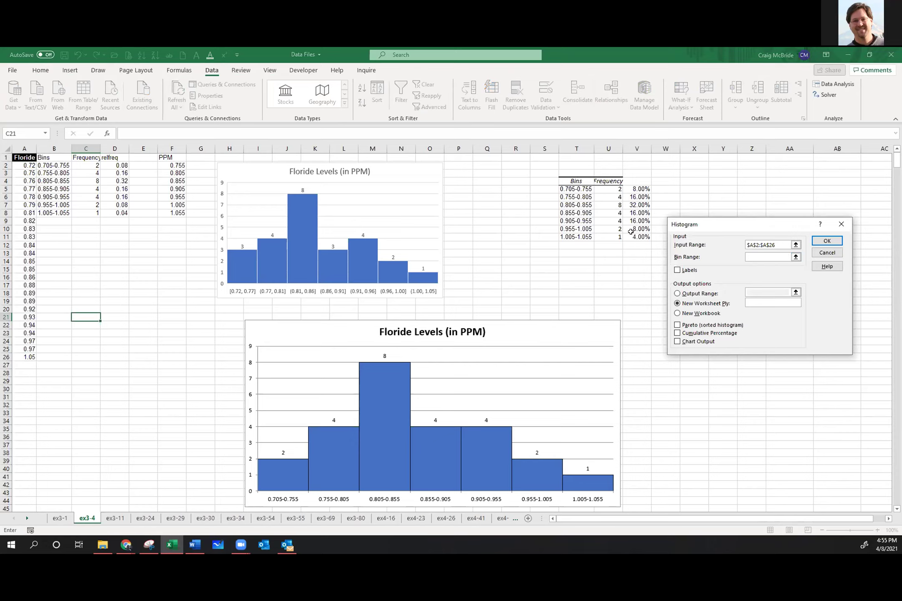
drag(575, 189, 576, 235)
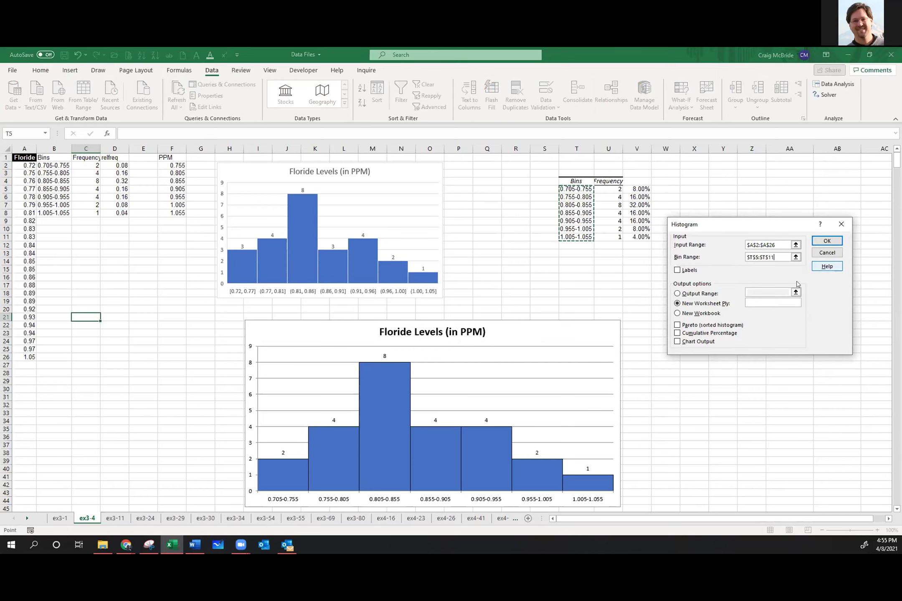
click(677, 294)
click(765, 288)
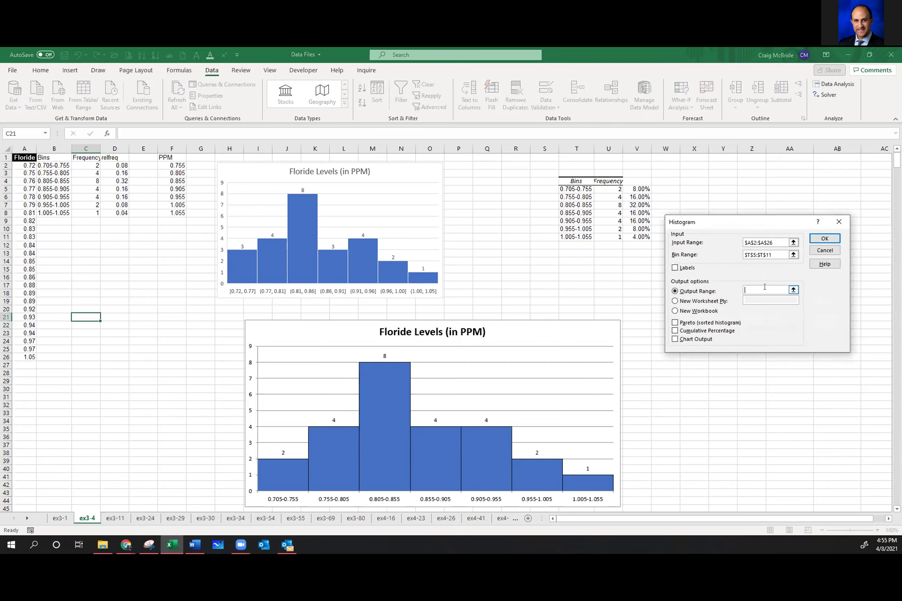
click(784, 181)
click(825, 237)
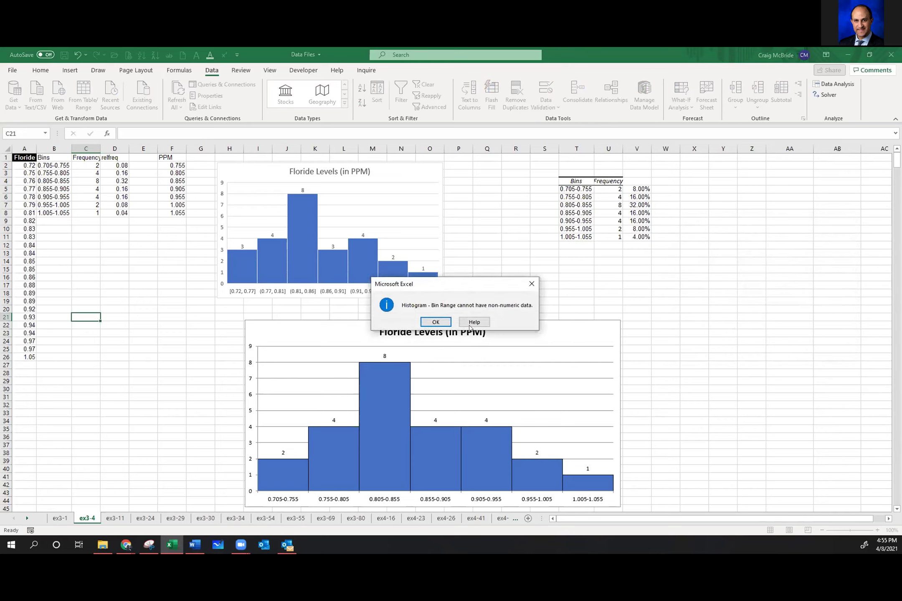
click(435, 322)
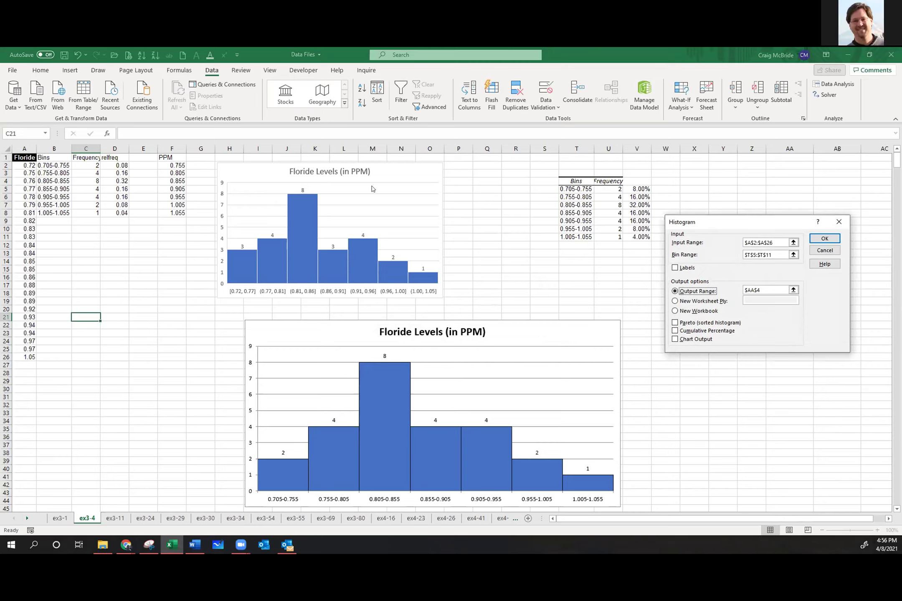
click(825, 250)
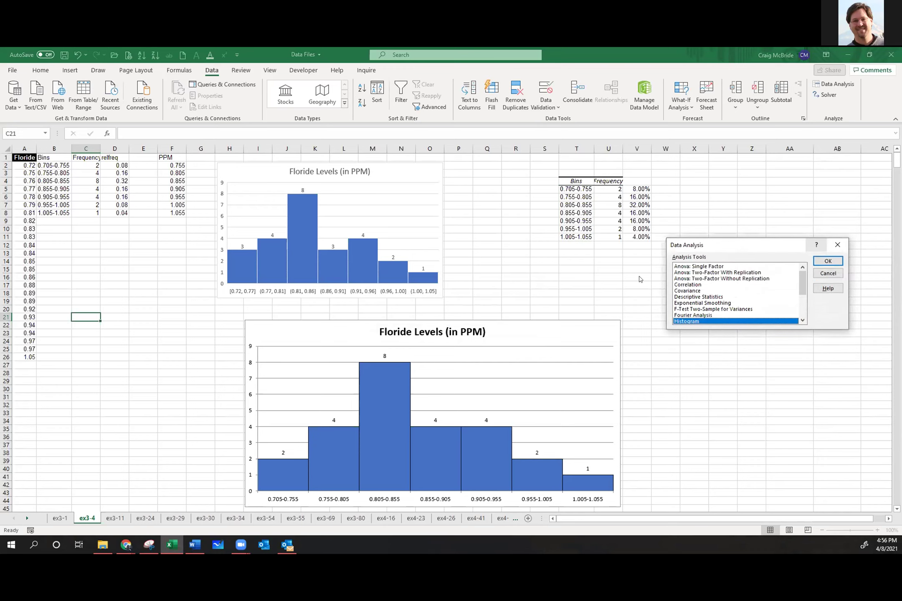
click(825, 273)
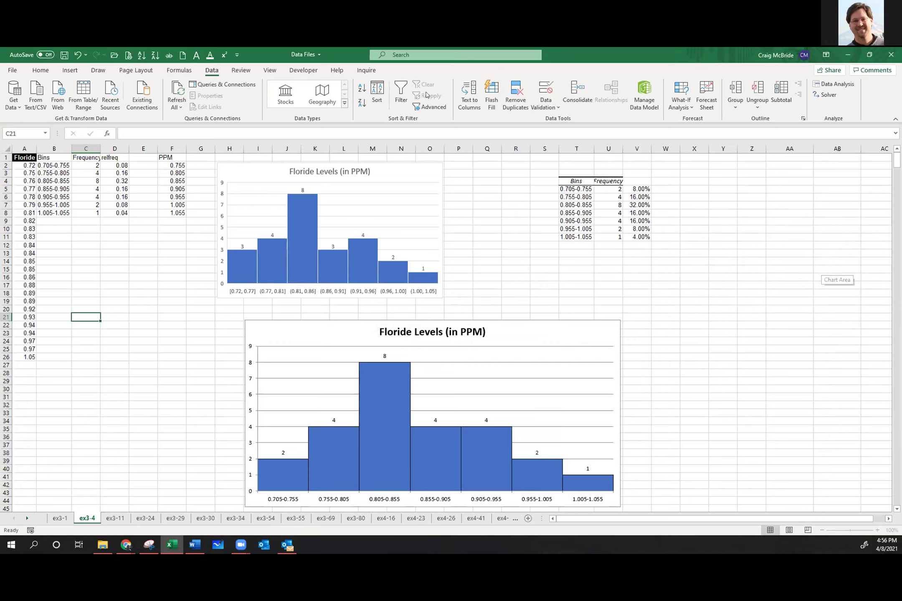
click(100, 70)
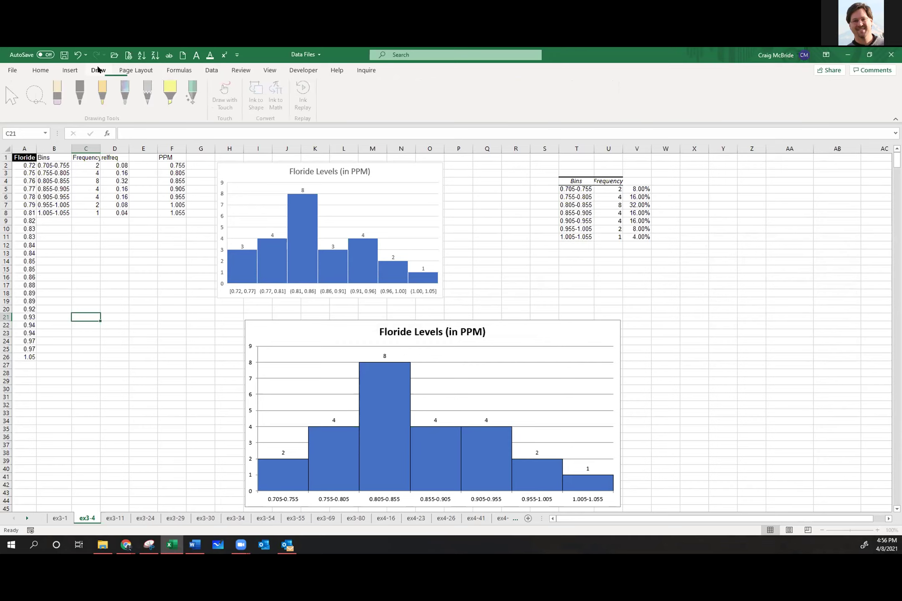
click(71, 72)
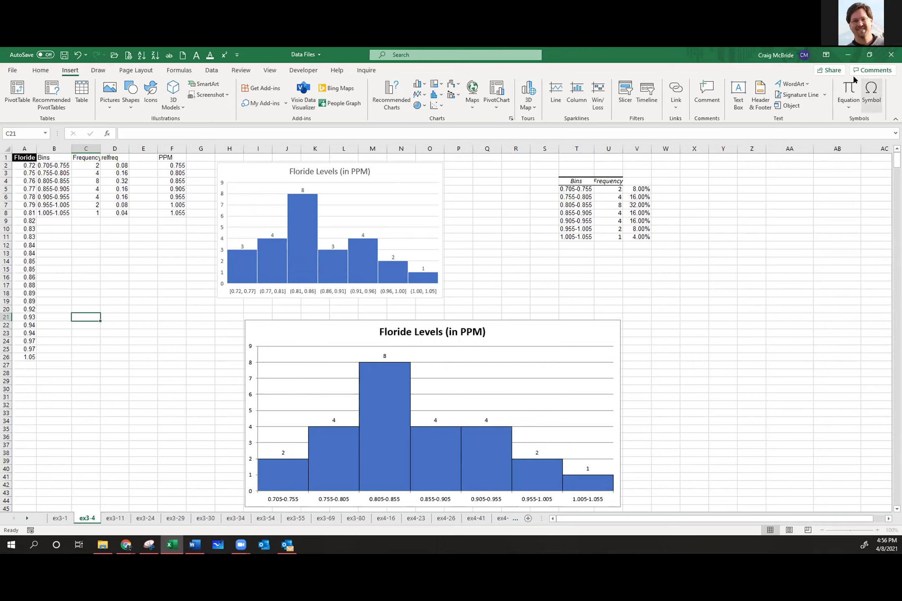
Switch to SAS Studio in the browser and view the code of Program 2.
click(847, 54)
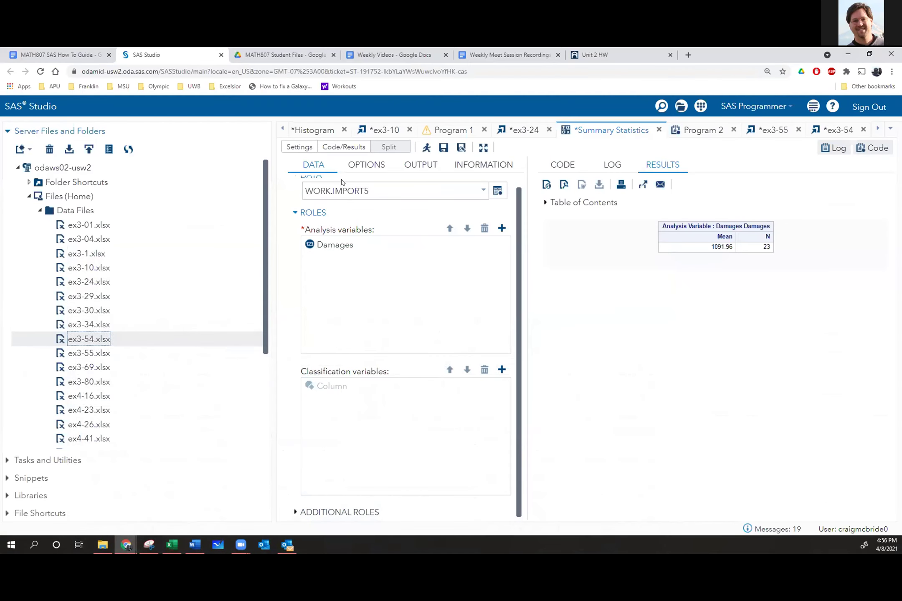
click(704, 131)
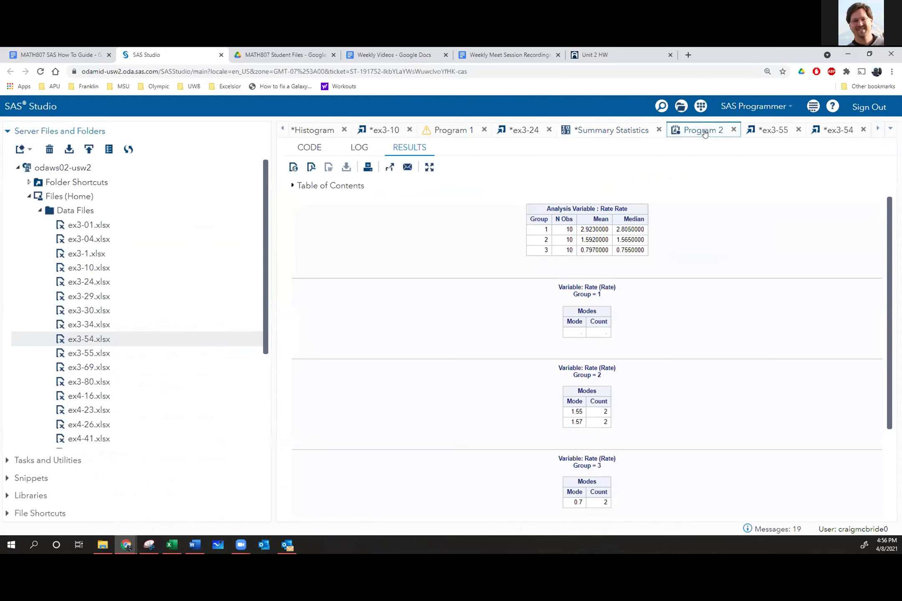
click(311, 147)
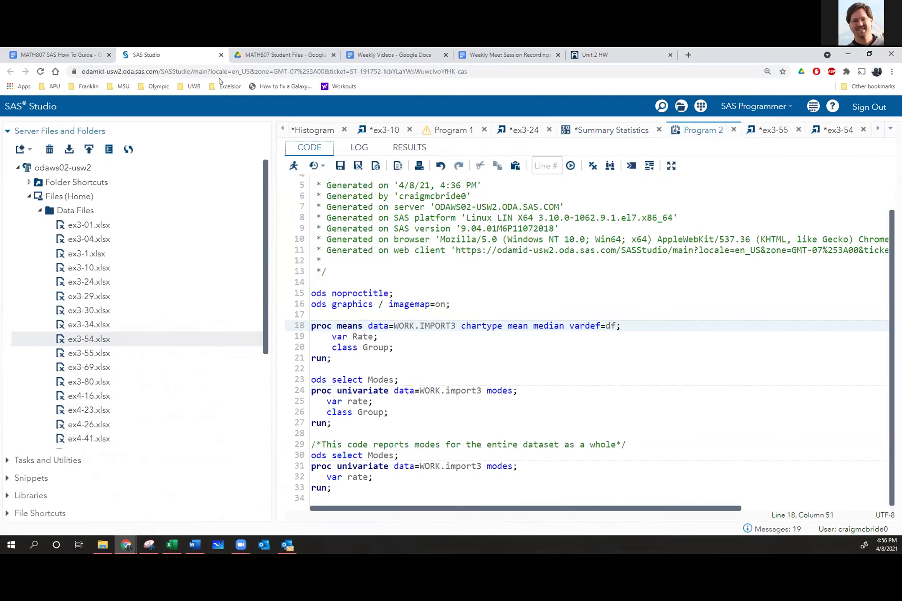
Open the MATH807 SAS How To Guide and highlight the improved fluoride histogram code, including the 3.4c relative frequency part.
click(76, 57)
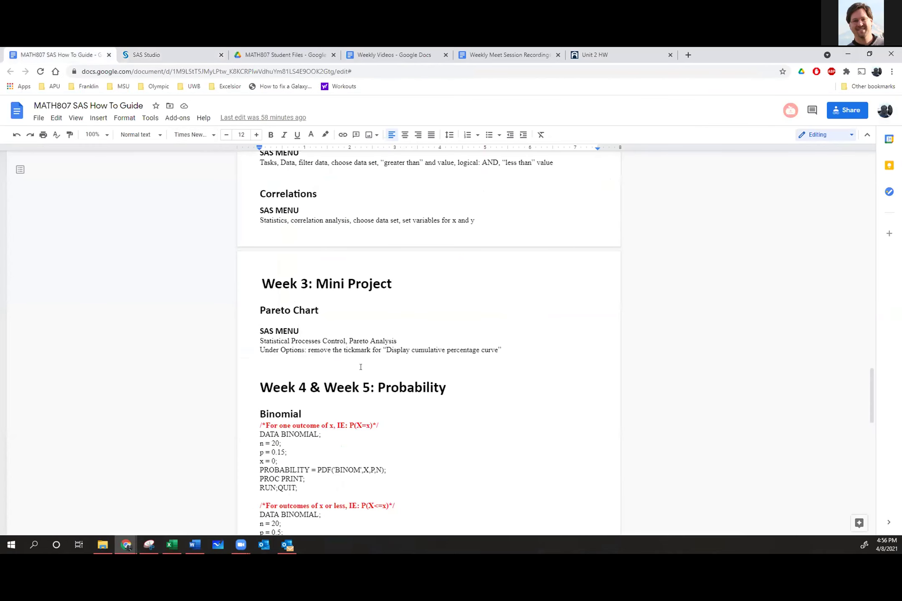
scroll(357, 312, up, 15)
scroll(361, 367, up, 7)
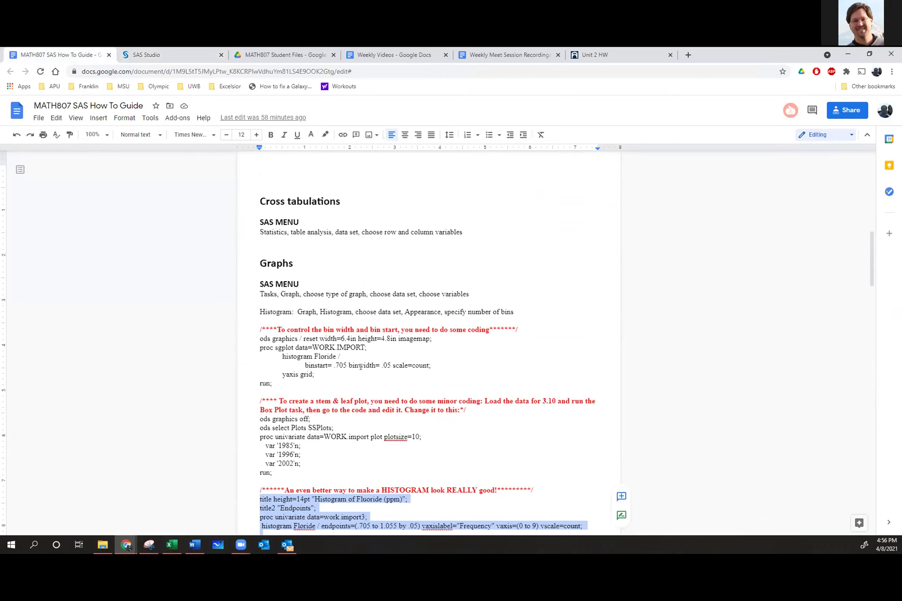
scroll(360, 366, down, 5)
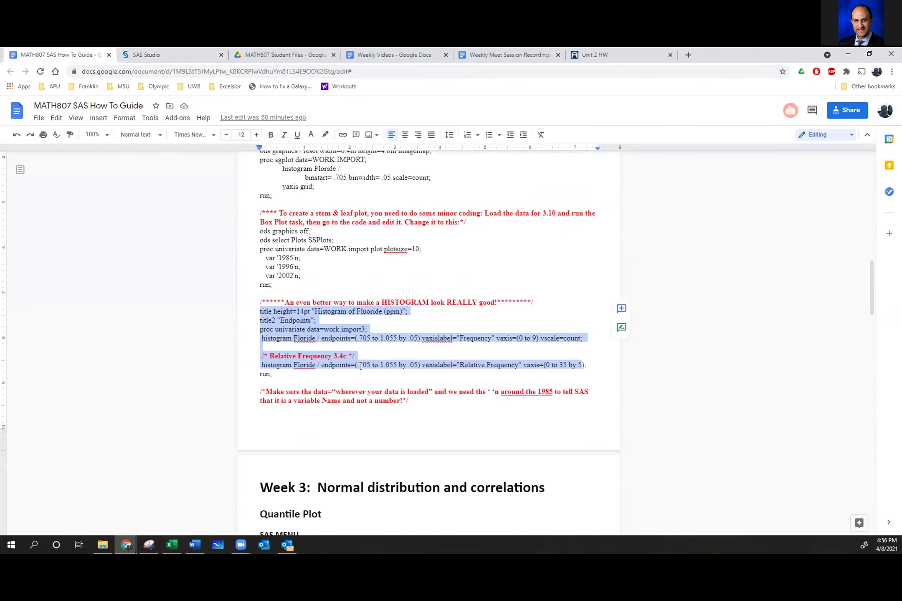
click(371, 377)
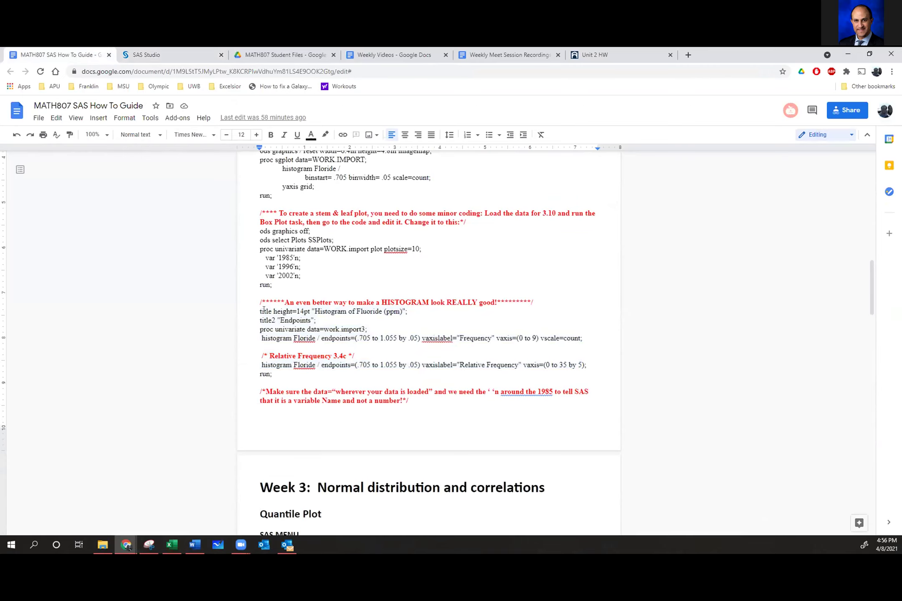
drag(257, 300, 294, 370)
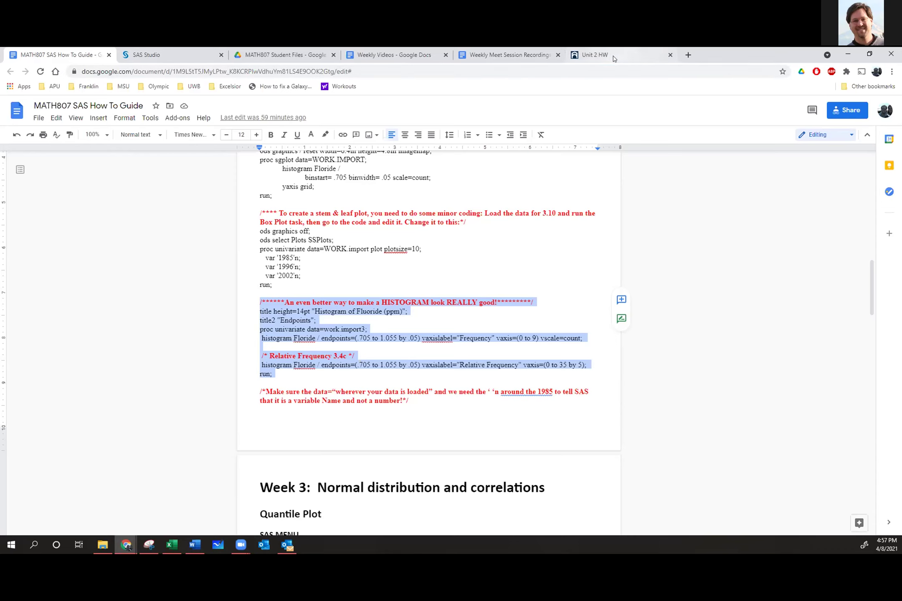
Switch to the Canvas course and open the Mini Project from the assignments list.
click(597, 55)
scroll(146, 253, up, 6)
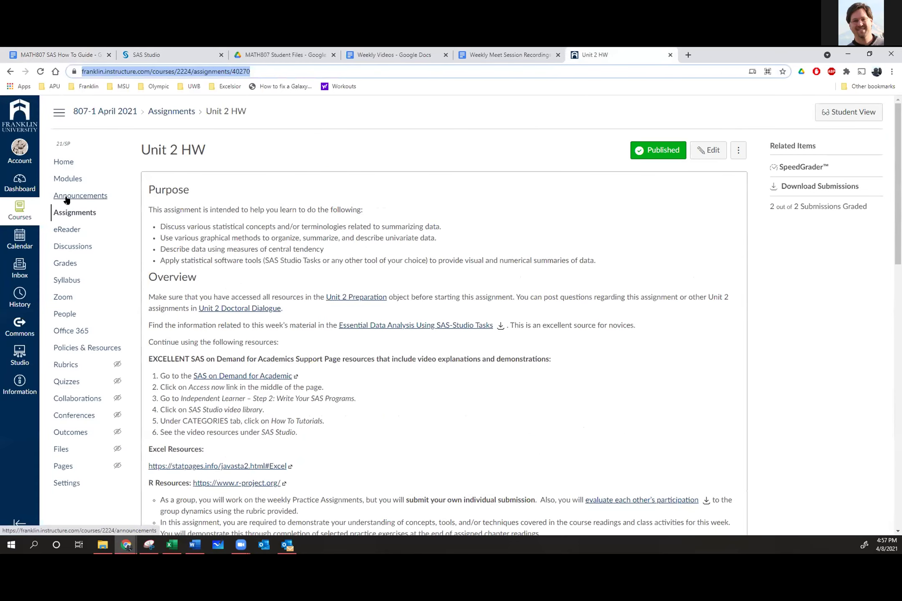
click(72, 213)
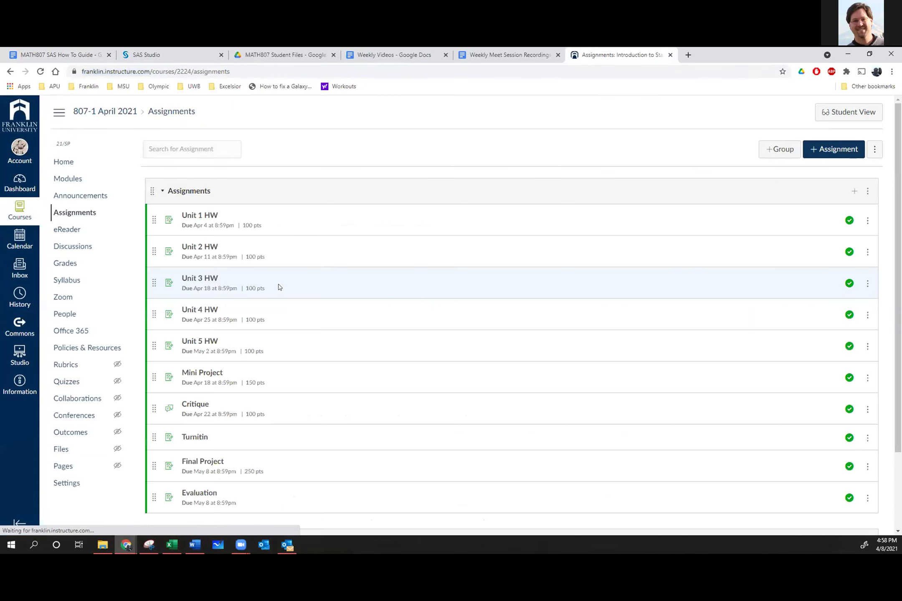
click(200, 374)
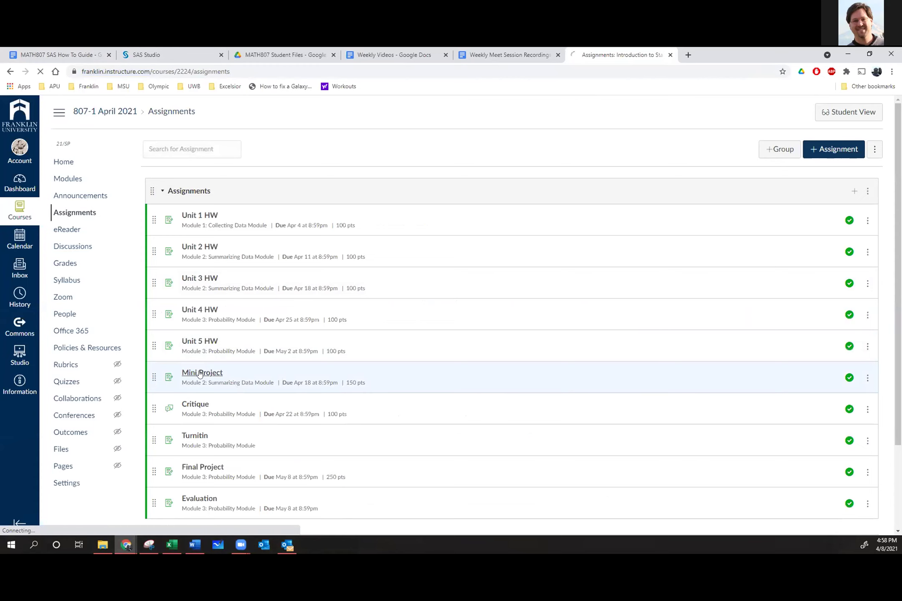
Review the Mini Project's required SAS outputs one by one, highlighting each from the frequency tables through the scatterplots and correlations.
scroll(200, 374, down, 5)
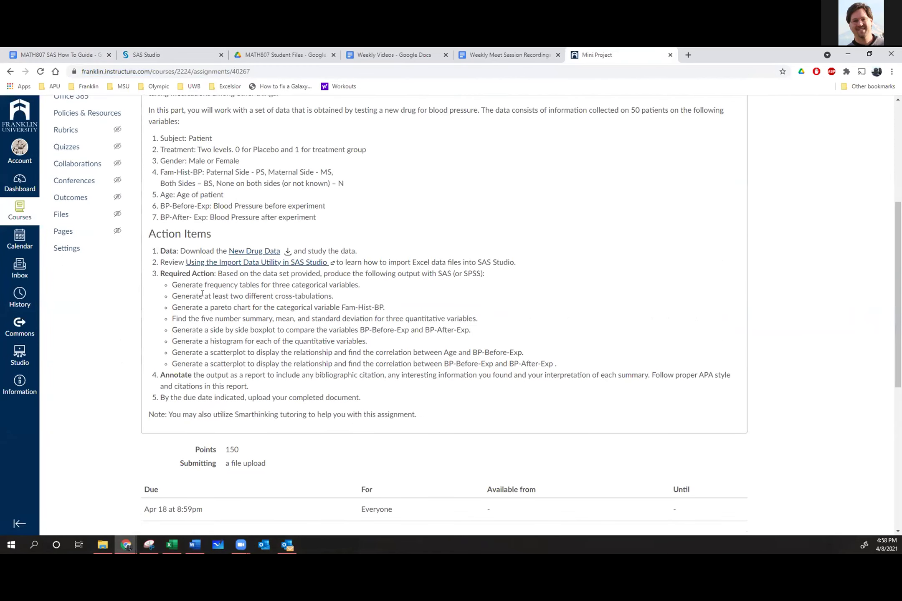
drag(173, 285, 326, 285)
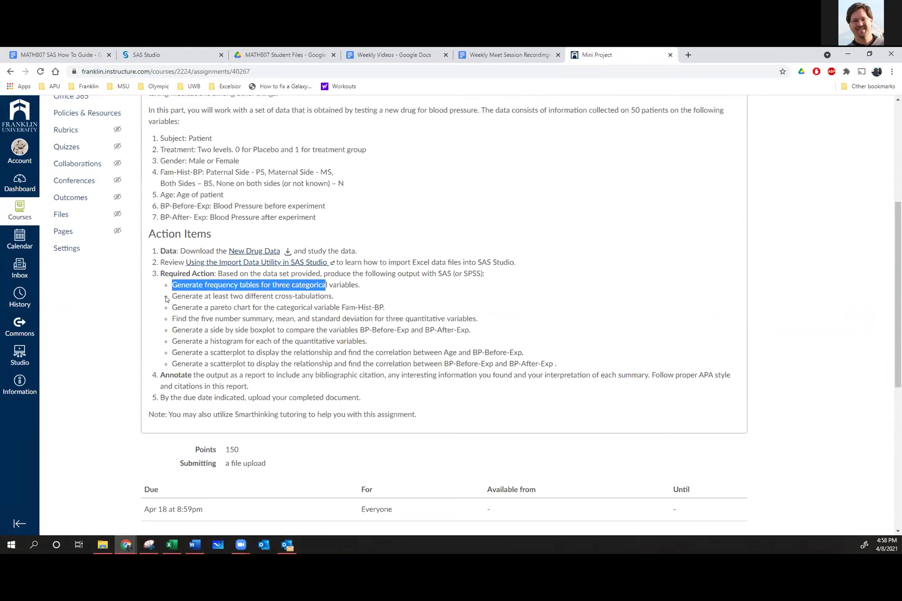
drag(172, 296, 313, 294)
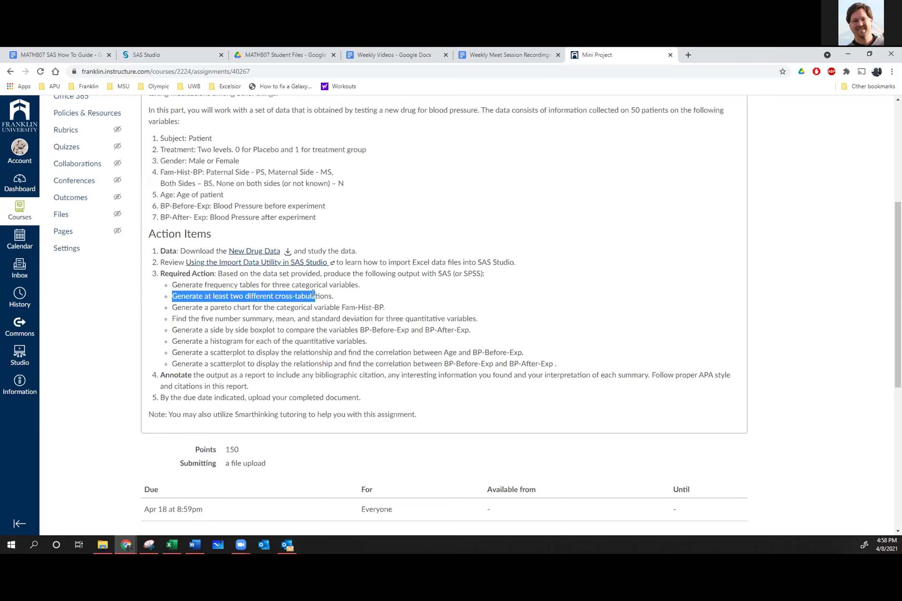
drag(172, 307, 306, 307)
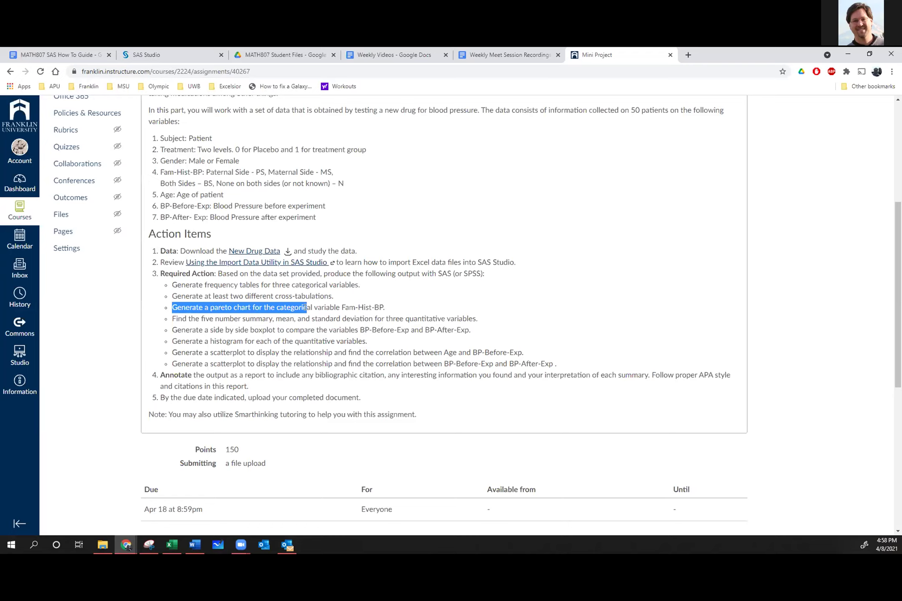
drag(171, 318, 474, 316)
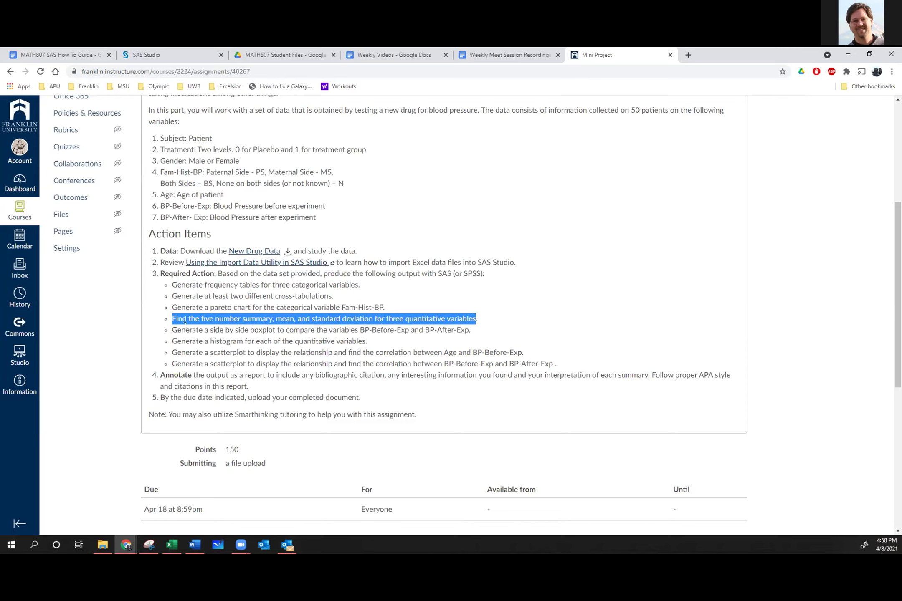
click(170, 330)
drag(171, 330, 466, 329)
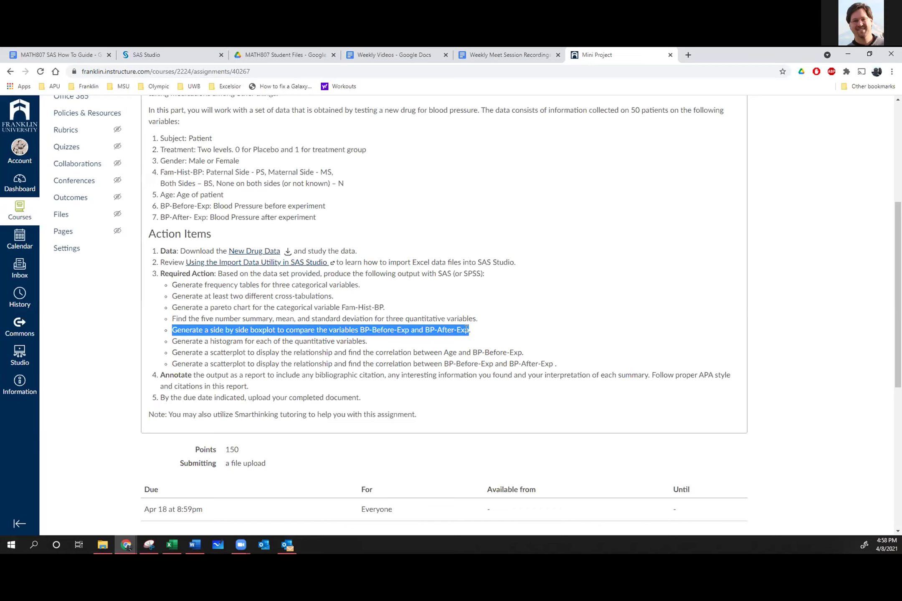
click(181, 340)
drag(171, 340, 369, 339)
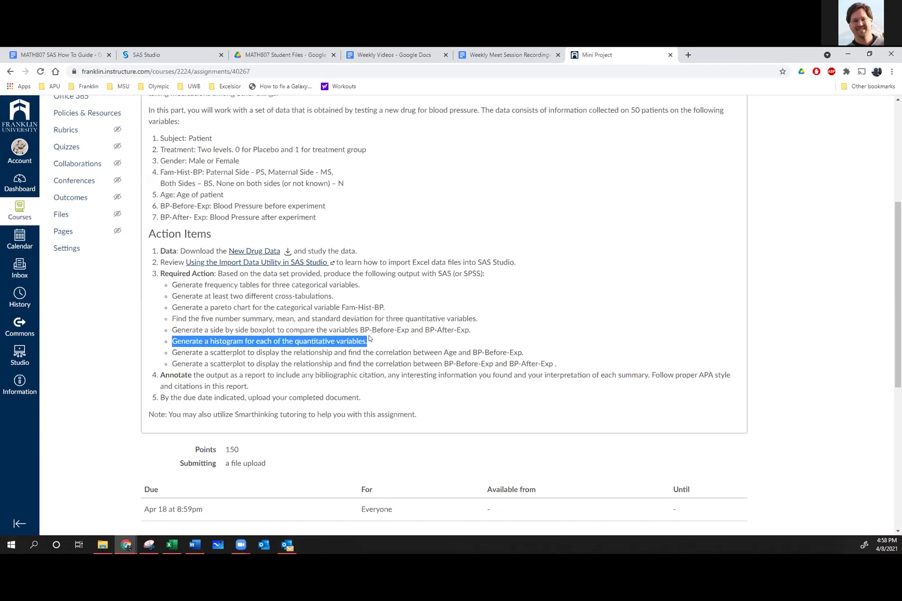
click(185, 352)
drag(171, 352, 556, 361)
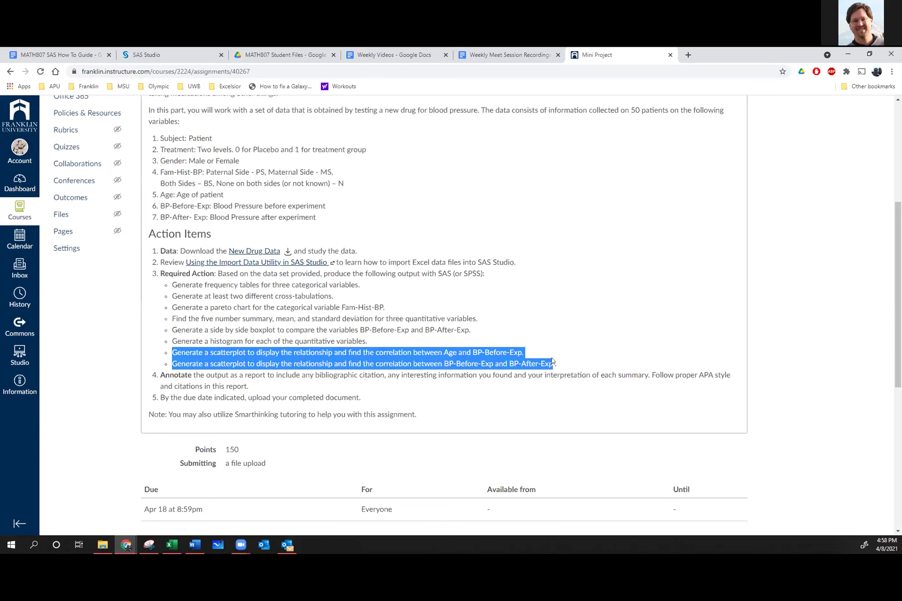
click(516, 338)
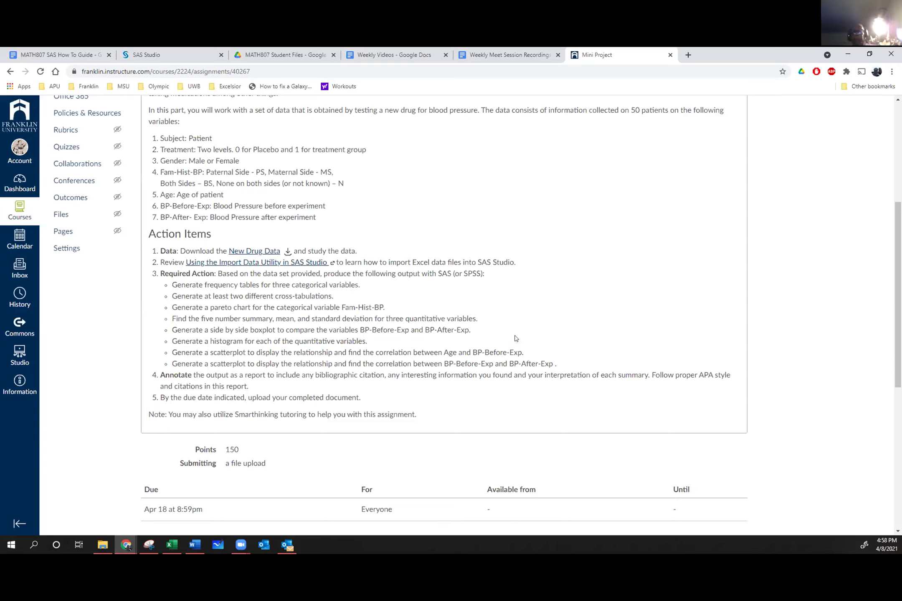